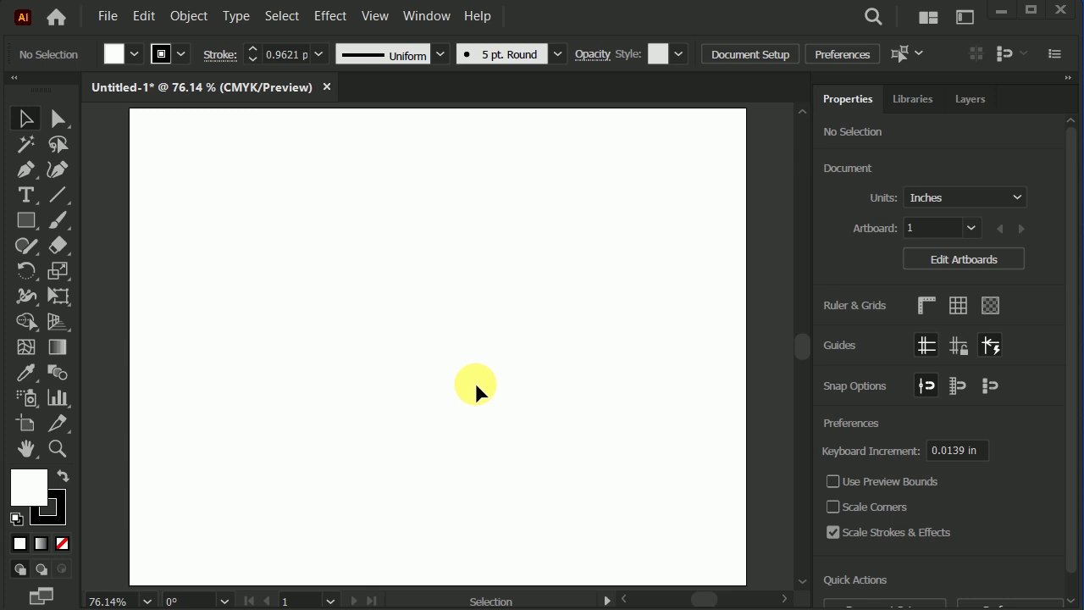
Step: Draw a roughly 1.78 in circle with the Ellipse Tool near the artboard centre
{"action": "left_click_drag", "start_coordinate": [40, 222], "coordinate": [116, 254]}
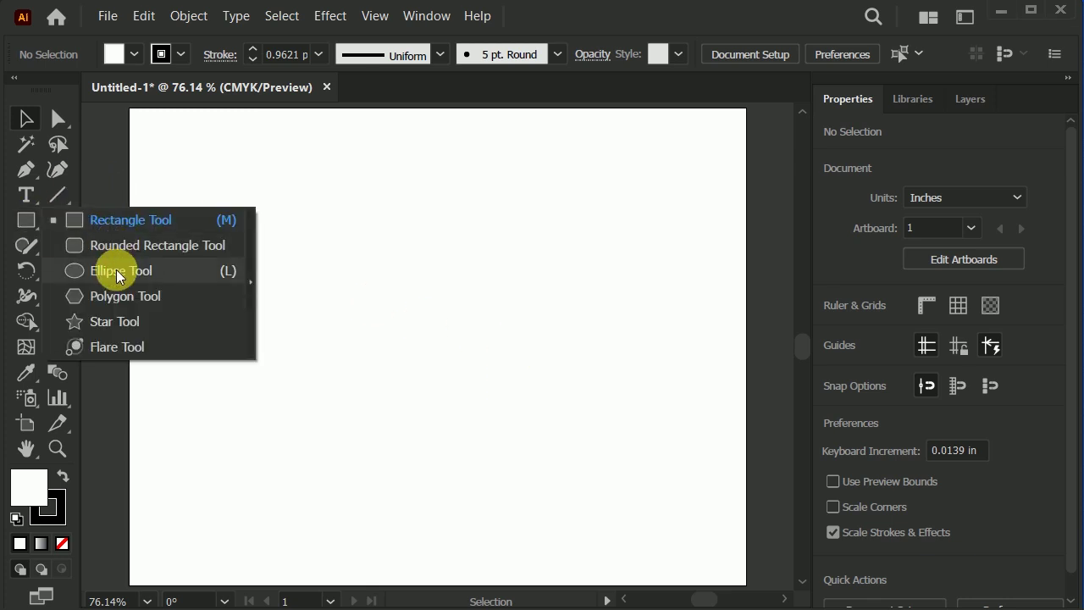
{"action": "left_click_drag", "start_coordinate": [116, 254], "coordinate": [116, 269]}
{"action": "left_click_drag", "start_coordinate": [395, 326], "coordinate": [492, 427]}
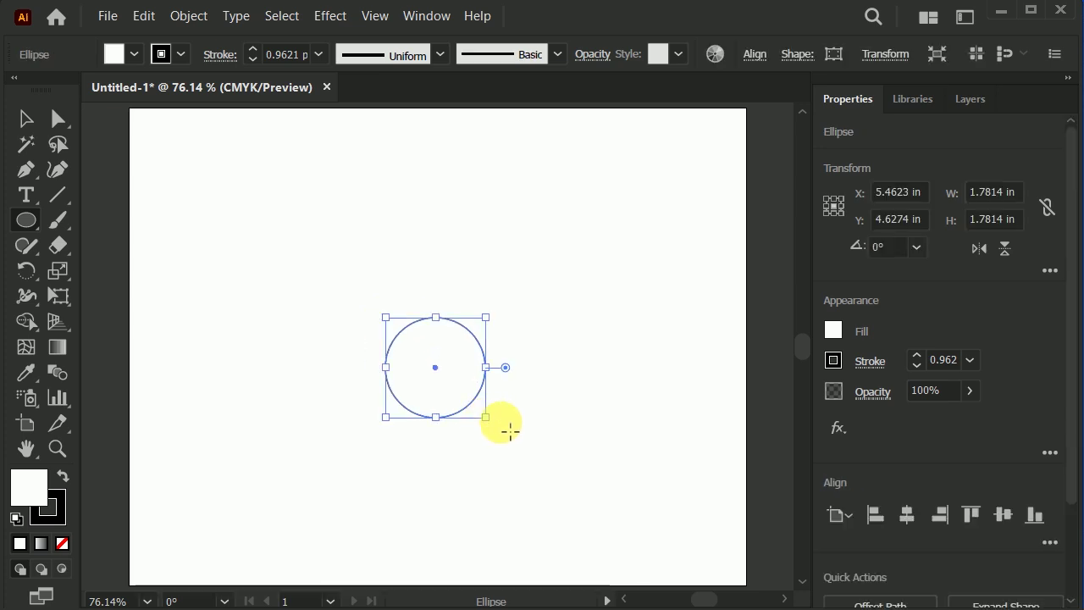
{"action": "scroll", "coordinate": [508, 430], "scroll_direction": "up", "scroll_amount": 1}
{"action": "scroll", "coordinate": [518, 436], "scroll_direction": "up", "scroll_amount": 1}
Step: Recentre the view on the circle and zoom it to 200%
{"action": "key", "text": "shift+h"}
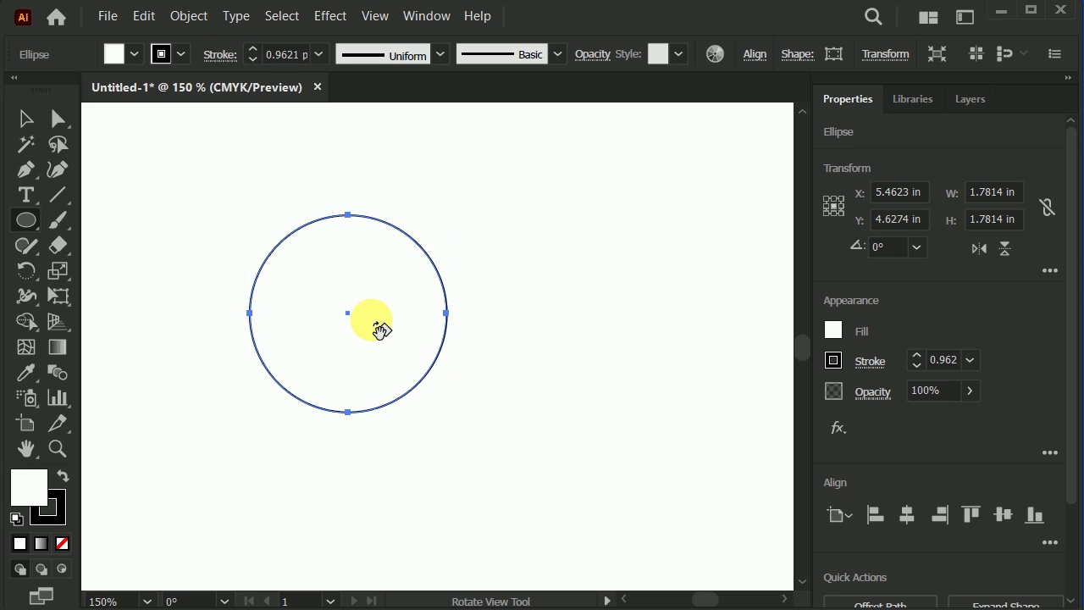
{"action": "key", "text": "space"}
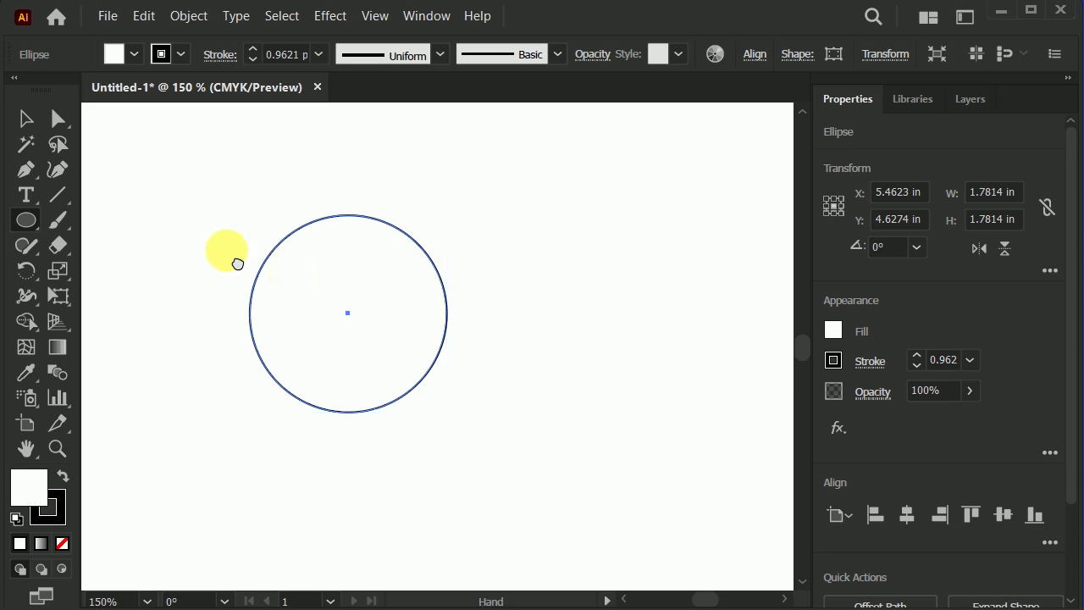
{"action": "left_click_drag", "start_coordinate": [238, 263], "coordinate": [322, 296]}
{"action": "key", "text": "z"}
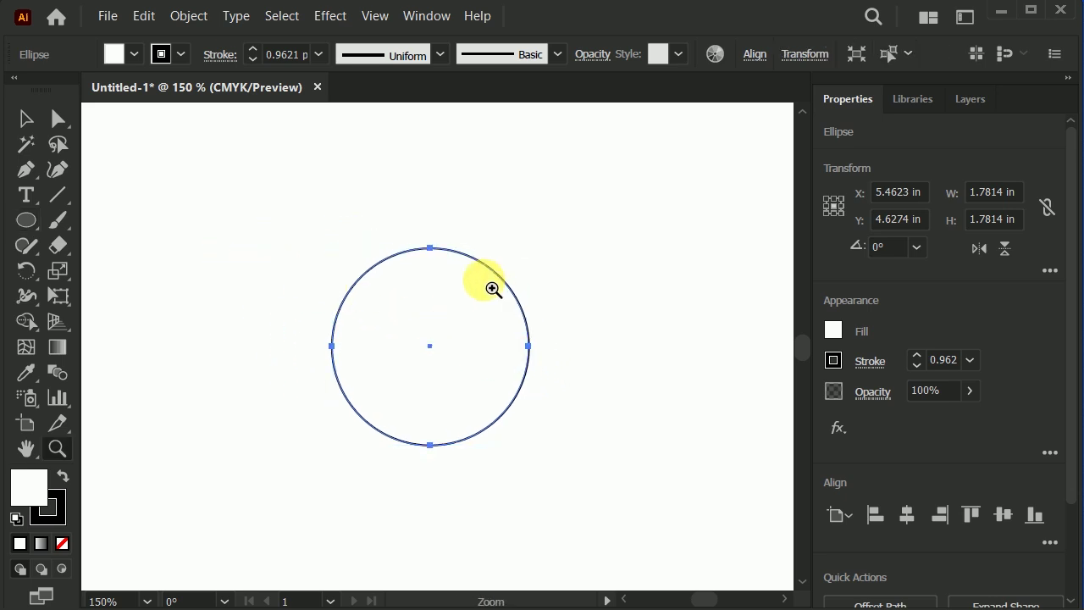
{"action": "left_click_drag", "start_coordinate": [273, 244], "coordinate": [584, 472]}
{"action": "left_click", "coordinate": [584, 542], "text": "alt"}
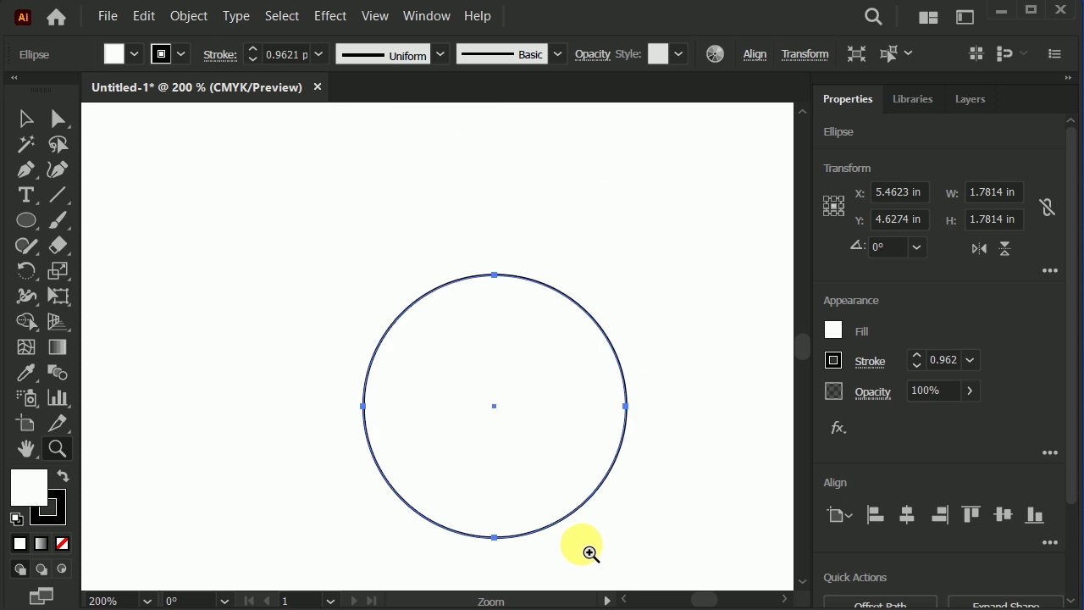
{"action": "left_click", "coordinate": [26, 129]}
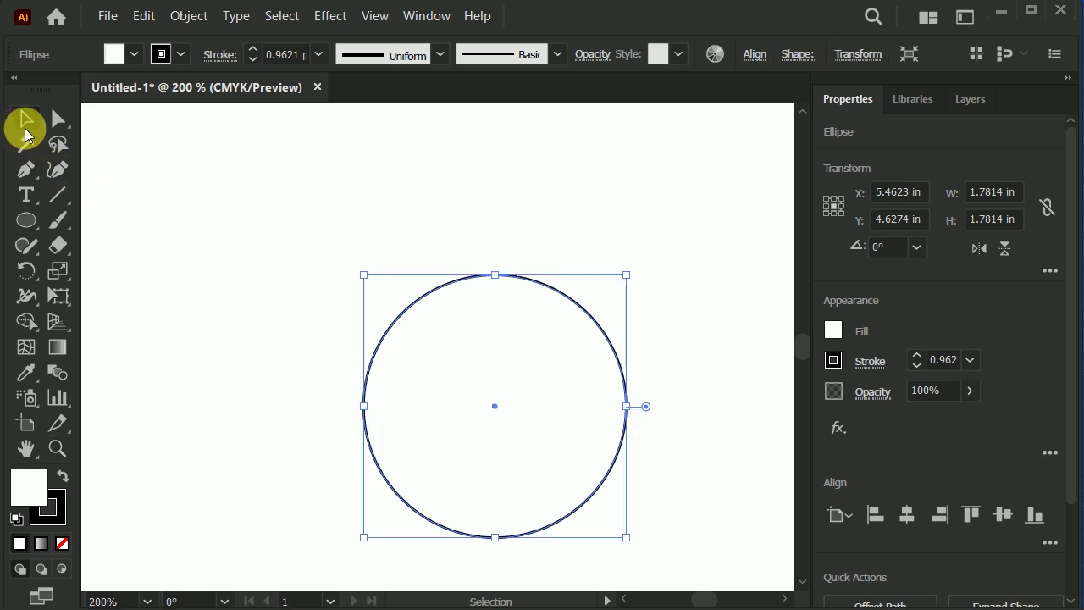
{"action": "left_click_drag", "start_coordinate": [21, 216], "coordinate": [93, 233]}
Step: Draw a wide rectangle just above the circle
{"action": "left_click", "coordinate": [93, 228]}
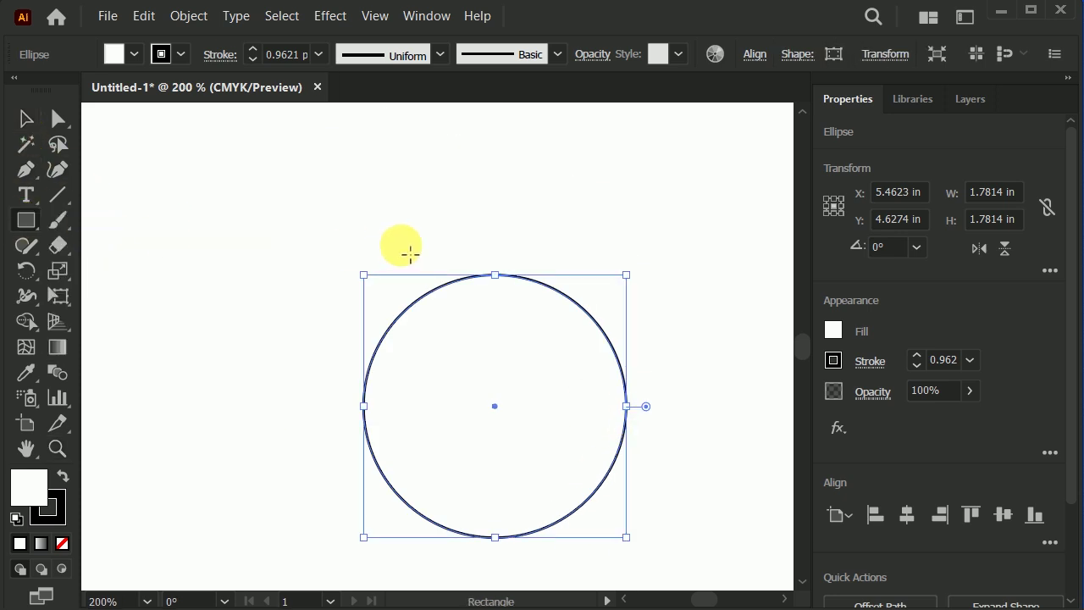
{"action": "left_click_drag", "start_coordinate": [343, 187], "coordinate": [676, 271]}
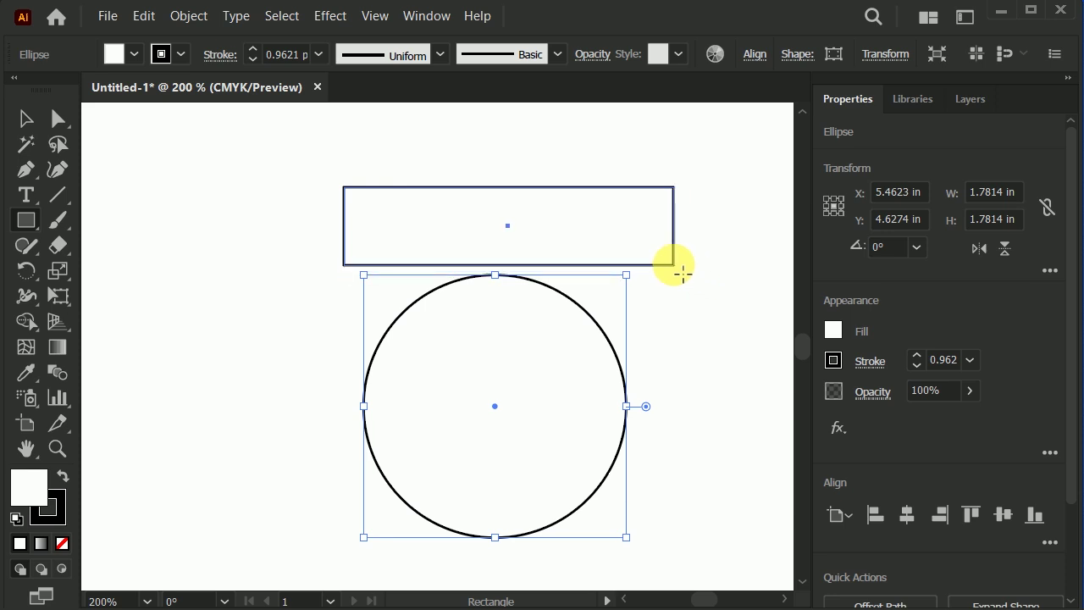
{"action": "left_click_drag", "start_coordinate": [675, 271], "coordinate": [673, 261]}
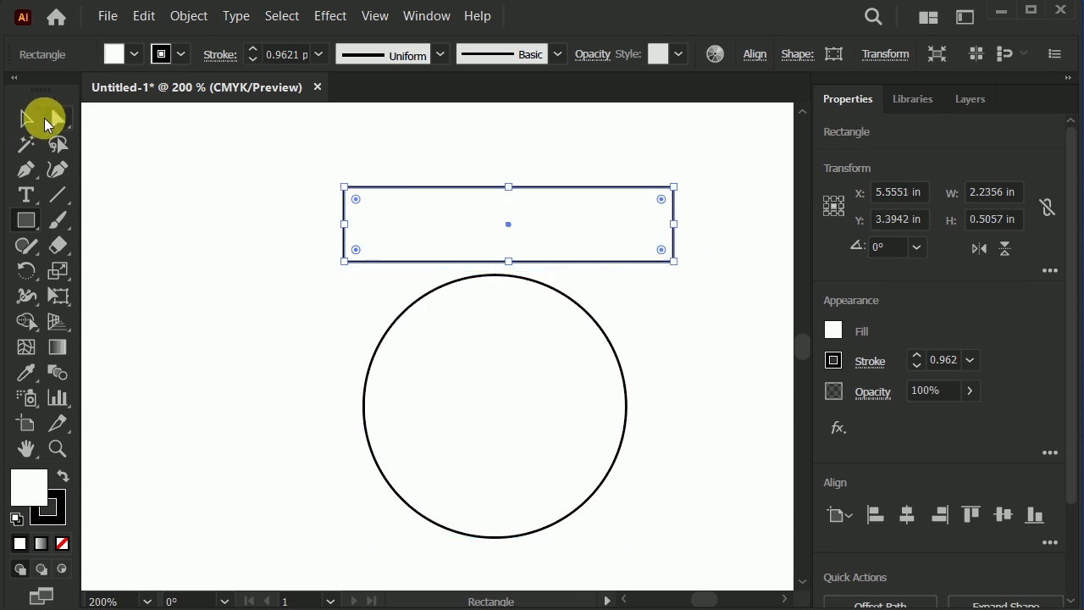
{"action": "left_click", "coordinate": [26, 119]}
Step: Round the rectangle's corners fully into a pill shape
{"action": "key", "text": "z"}
{"action": "left_click_drag", "start_coordinate": [299, 163], "coordinate": [734, 568]}
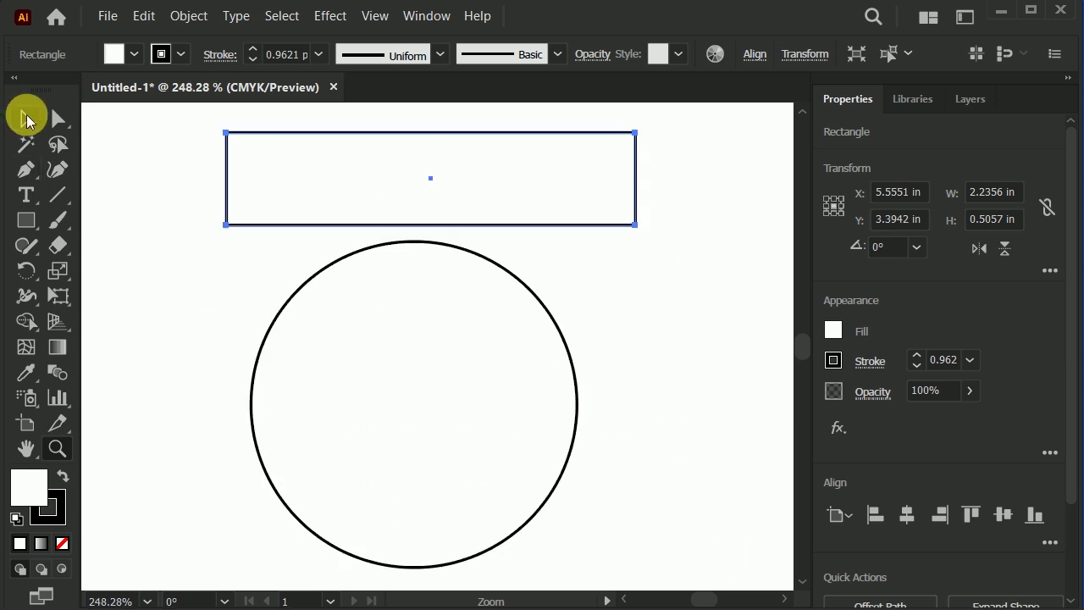
{"action": "left_click", "coordinate": [26, 119]}
{"action": "left_click_drag", "start_coordinate": [239, 144], "coordinate": [363, 191]}
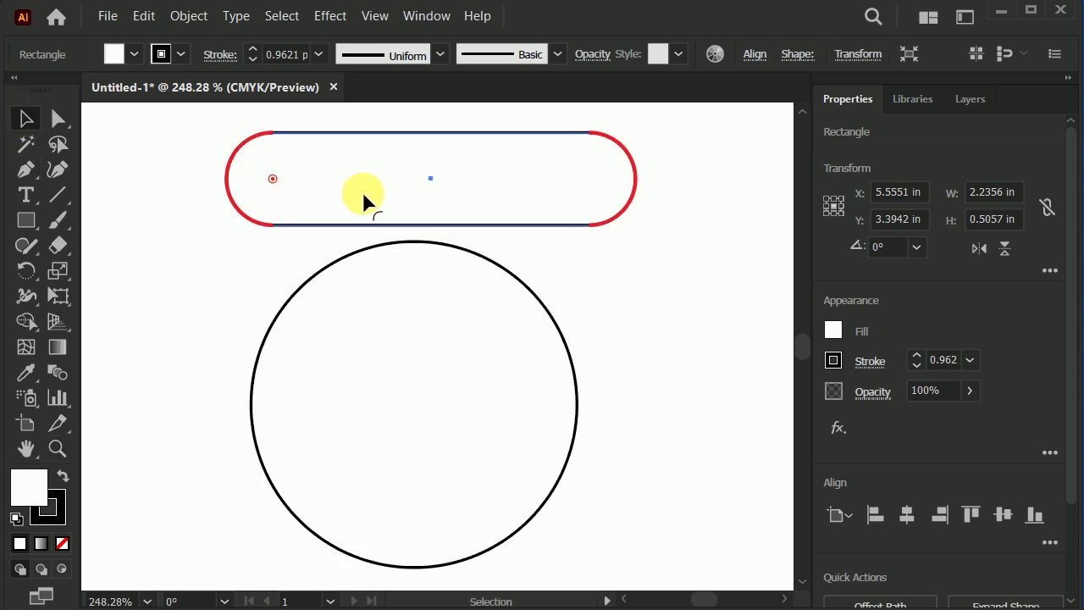
Step: Move the pill down to overlap the circle's top edge, selecting both shapes
{"action": "left_click", "coordinate": [466, 186]}
{"action": "left_click_drag", "start_coordinate": [427, 179], "coordinate": [407, 239]}
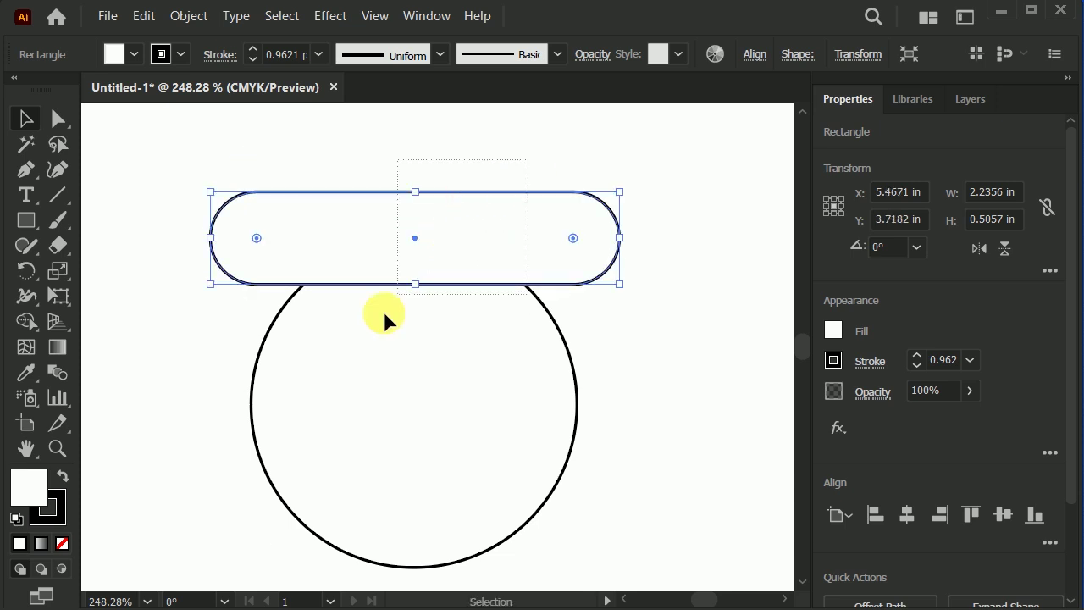
{"action": "left_click", "coordinate": [337, 375], "text": "shift"}
Step: Narrow the pill from its right end and keep it horizontally centred on the circle
{"action": "left_click", "coordinate": [905, 515]}
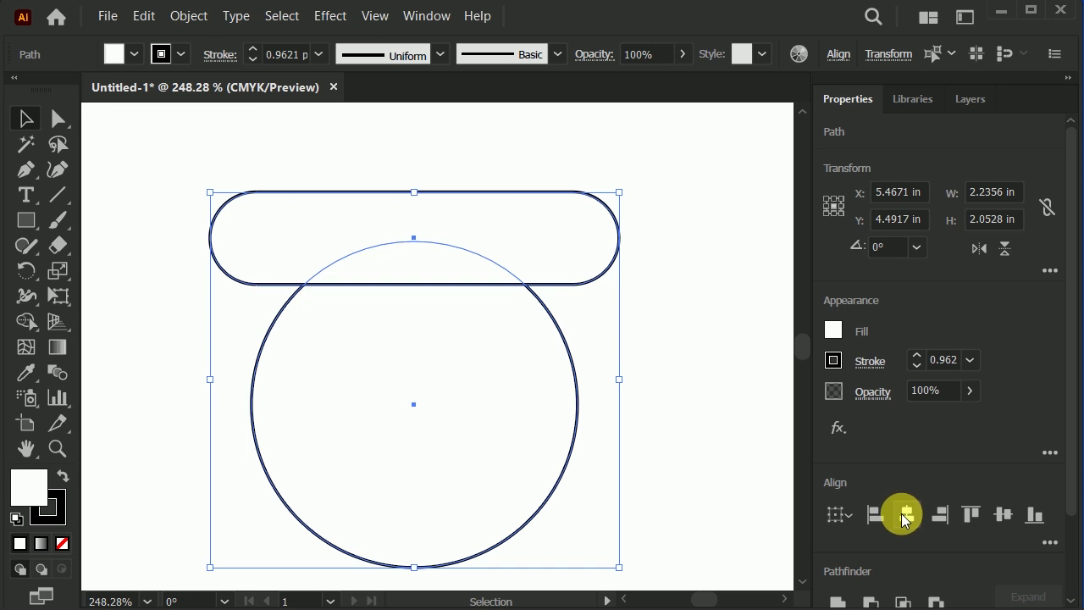
{"action": "left_click", "coordinate": [635, 337]}
{"action": "left_click", "coordinate": [289, 252]}
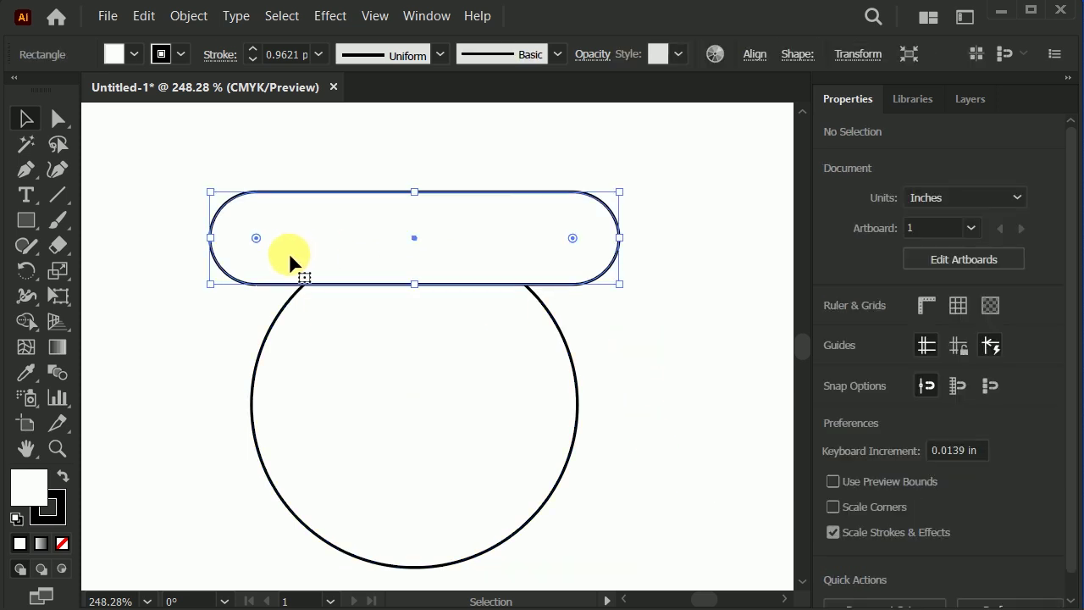
{"action": "left_click_drag", "start_coordinate": [620, 238], "coordinate": [586, 248]}
{"action": "left_click", "coordinate": [336, 289], "text": "shift"}
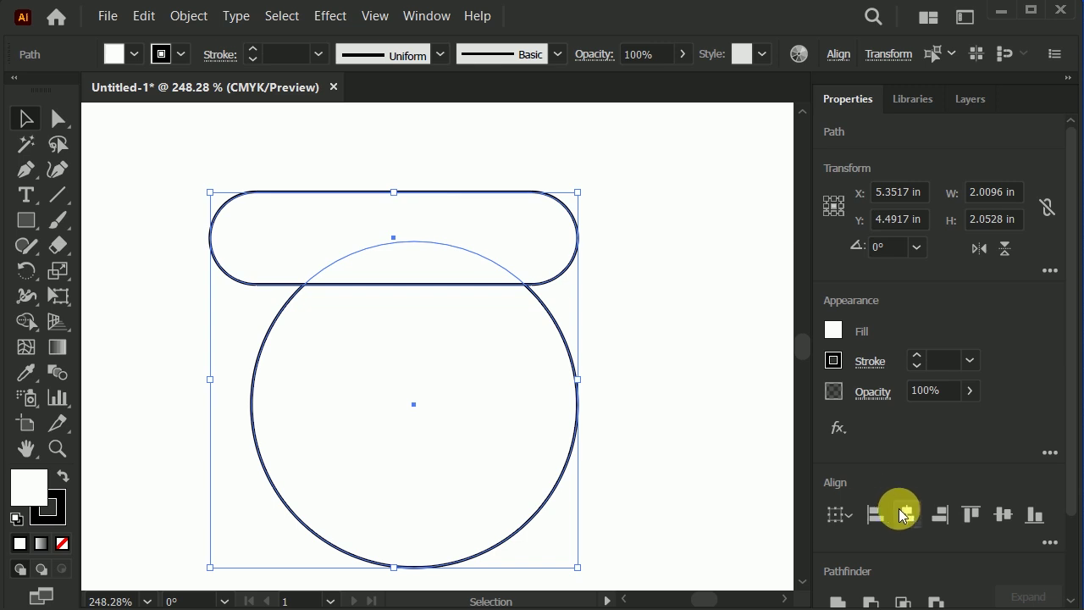
{"action": "left_click", "coordinate": [907, 515]}
Step: Squash the circle into a wider ellipse about 1.86 in across
{"action": "left_click", "coordinate": [434, 414]}
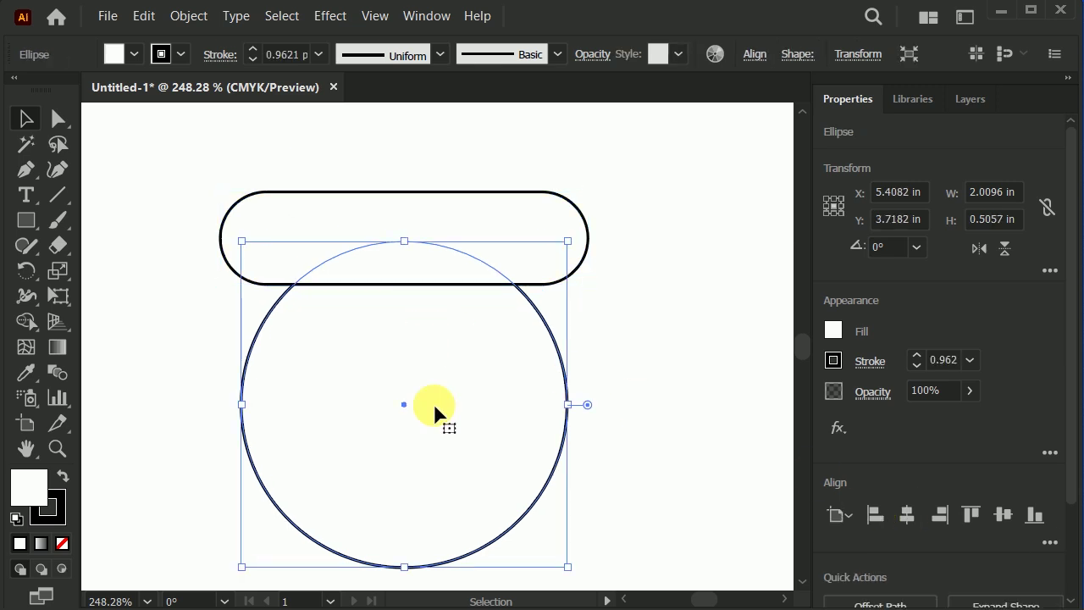
{"action": "left_click_drag", "start_coordinate": [412, 574], "coordinate": [413, 552]}
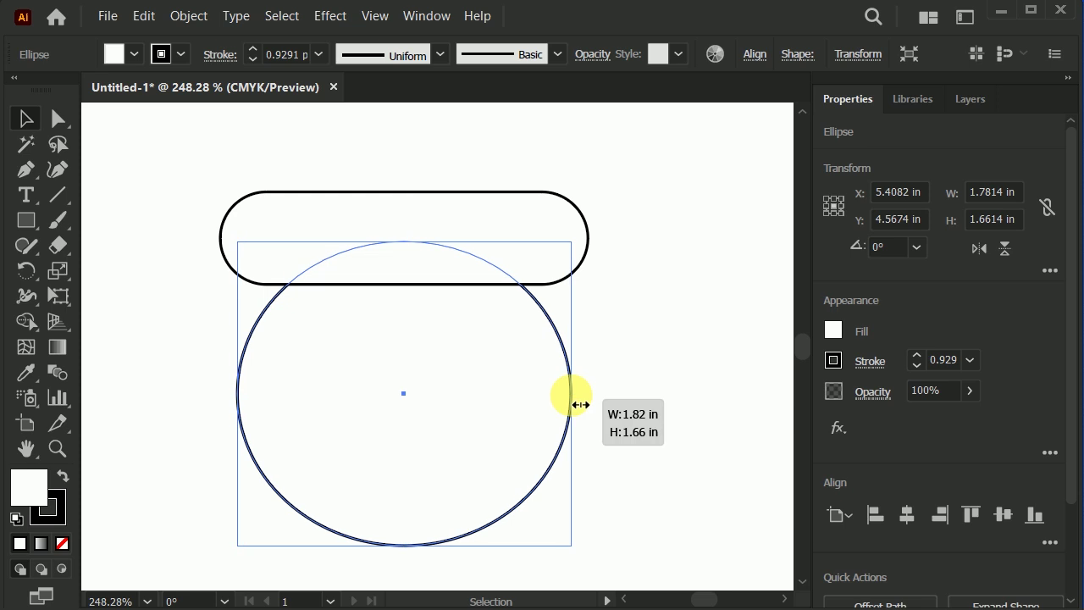
{"action": "left_click_drag", "start_coordinate": [568, 393], "coordinate": [575, 393]}
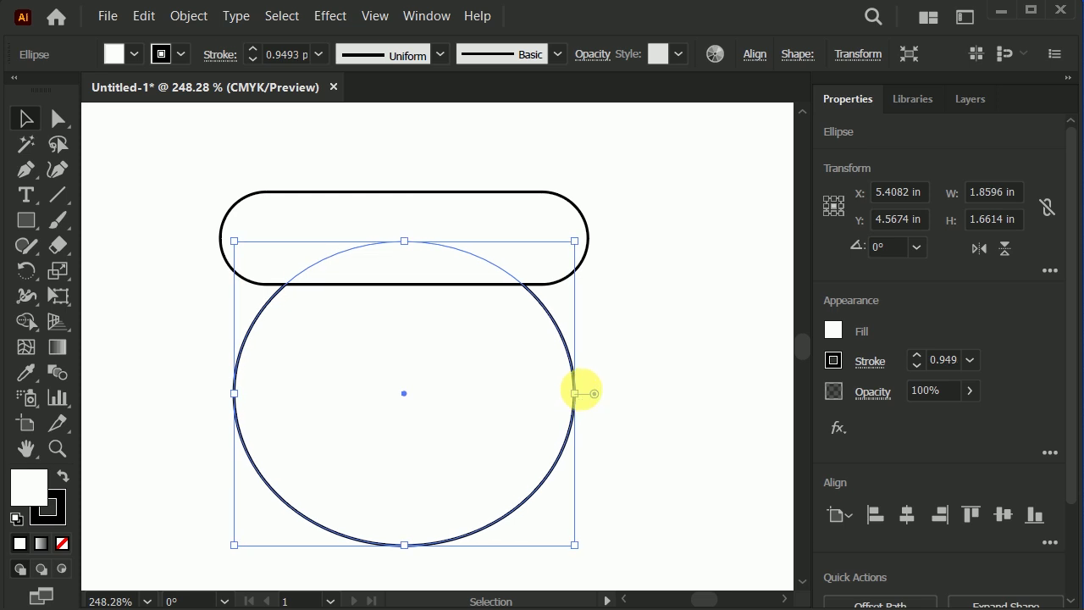
Step: Unite the pill and ellipse into one pot outline with Pathfinder
{"action": "left_click_drag", "start_coordinate": [640, 150], "coordinate": [330, 423]}
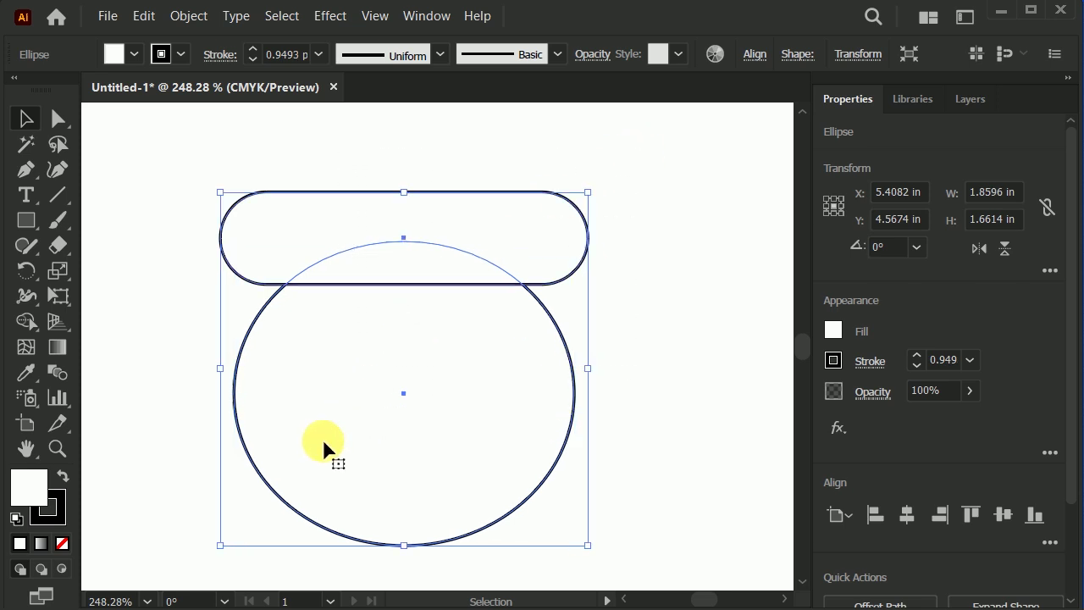
{"action": "mouse_move", "coordinate": [1070, 339]}
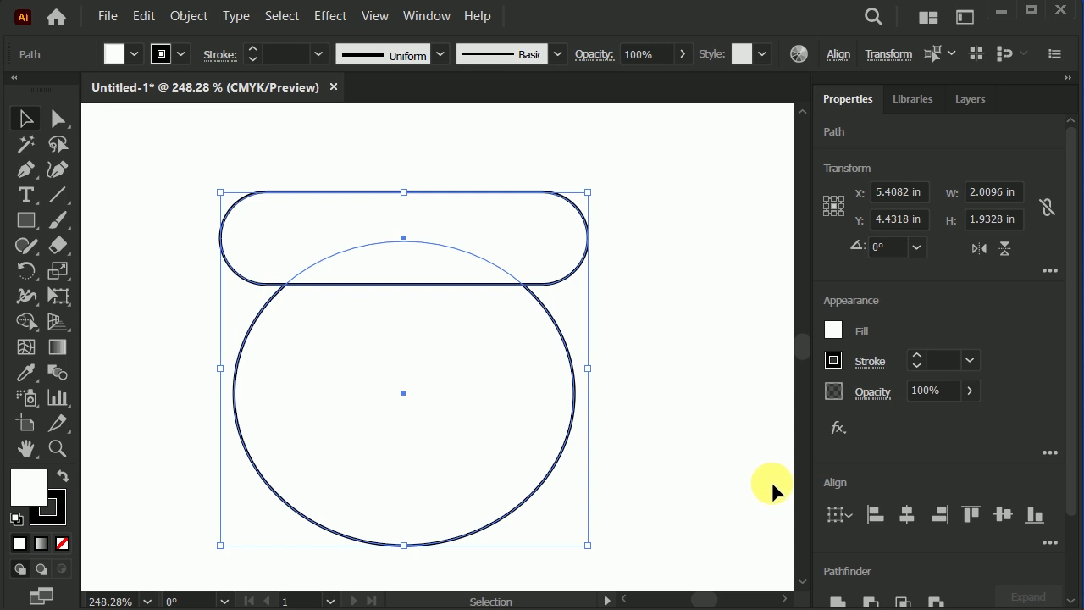
{"action": "left_click_drag", "start_coordinate": [1070, 452], "coordinate": [1065, 542]}
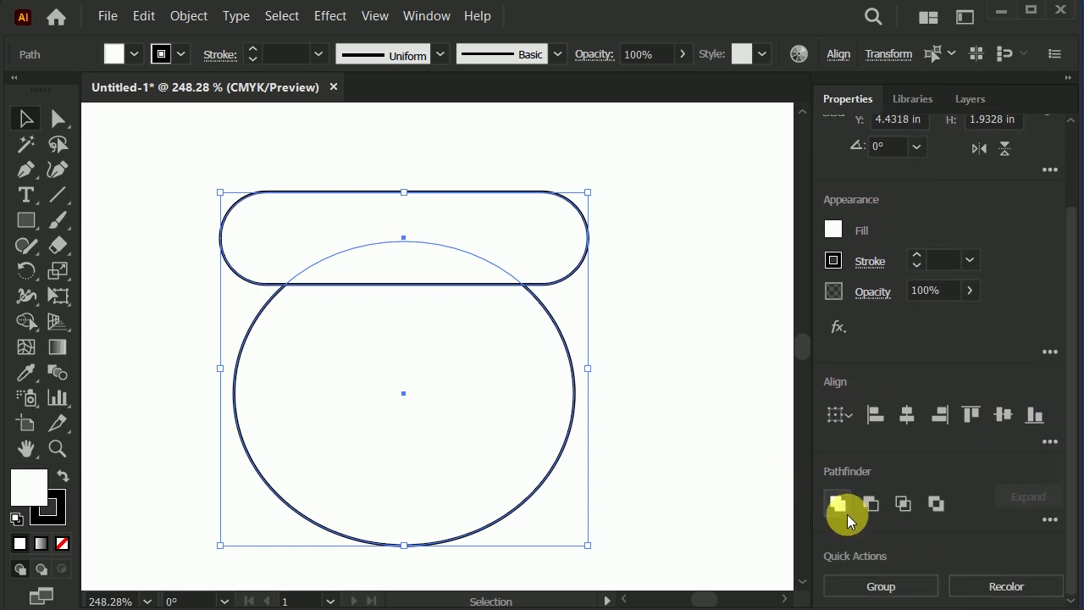
{"action": "left_click", "coordinate": [847, 515]}
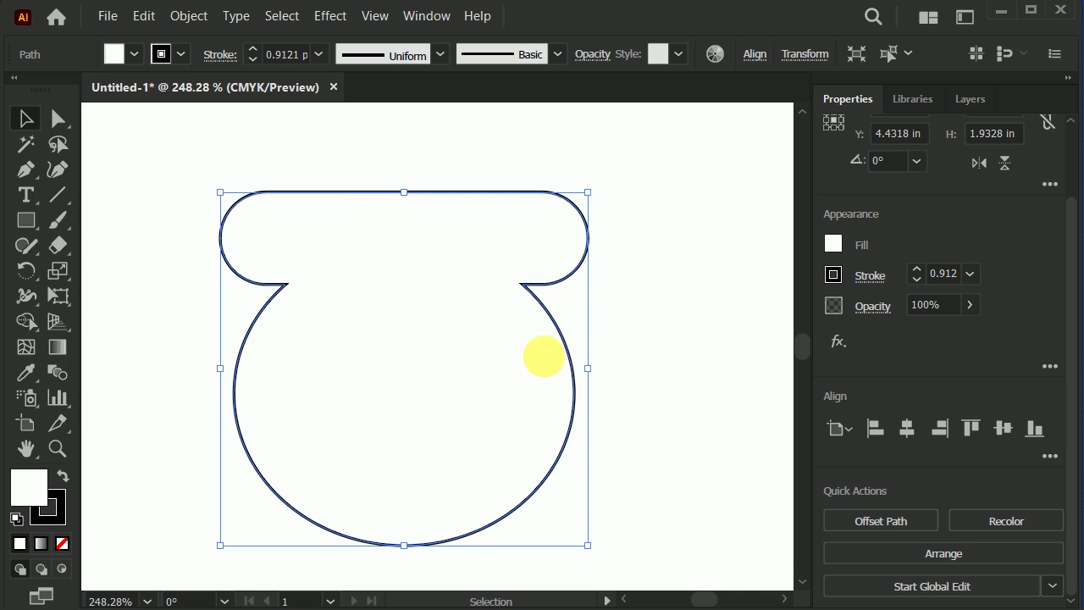
{"action": "scroll", "coordinate": [294, 135], "scroll_direction": "down", "scroll_amount": 1, "text": "alt"}
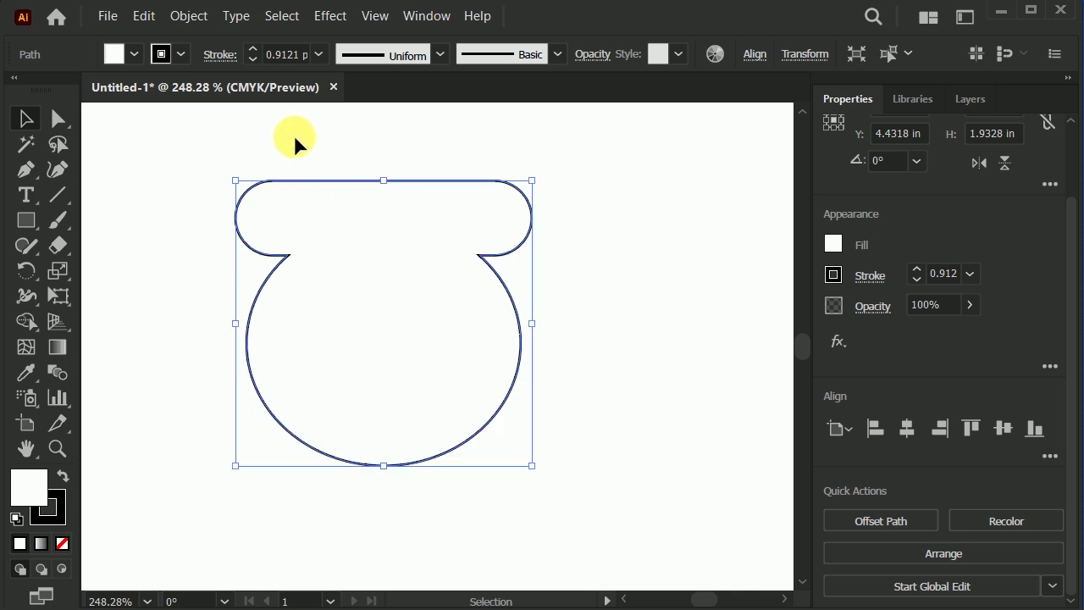
Step: Draw a vertical Pen line from above the pot to below its base
{"action": "left_click", "coordinate": [29, 170]}
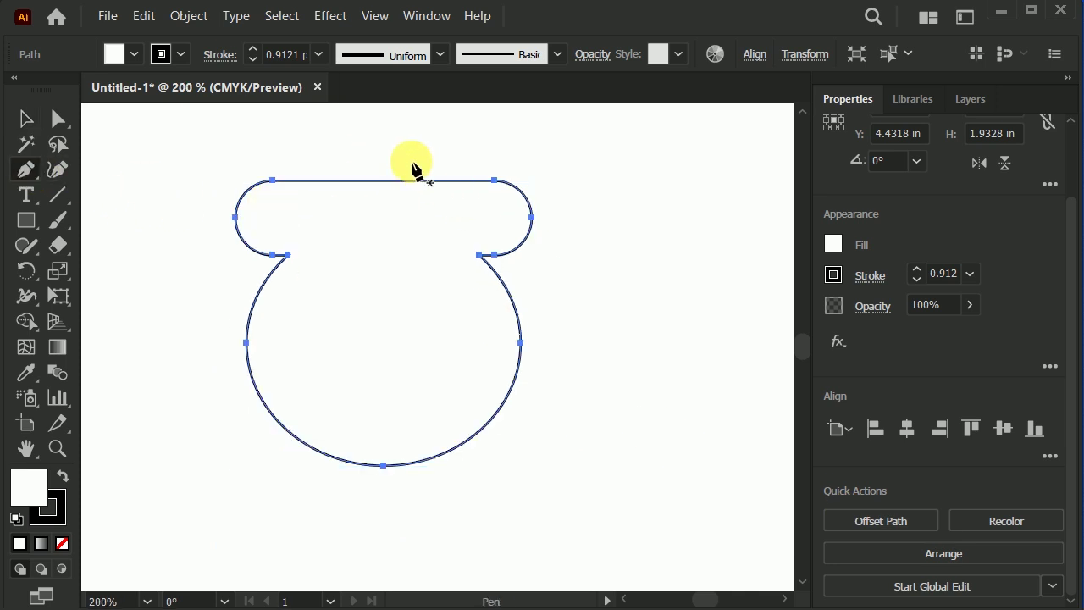
{"action": "left_click", "coordinate": [379, 140]}
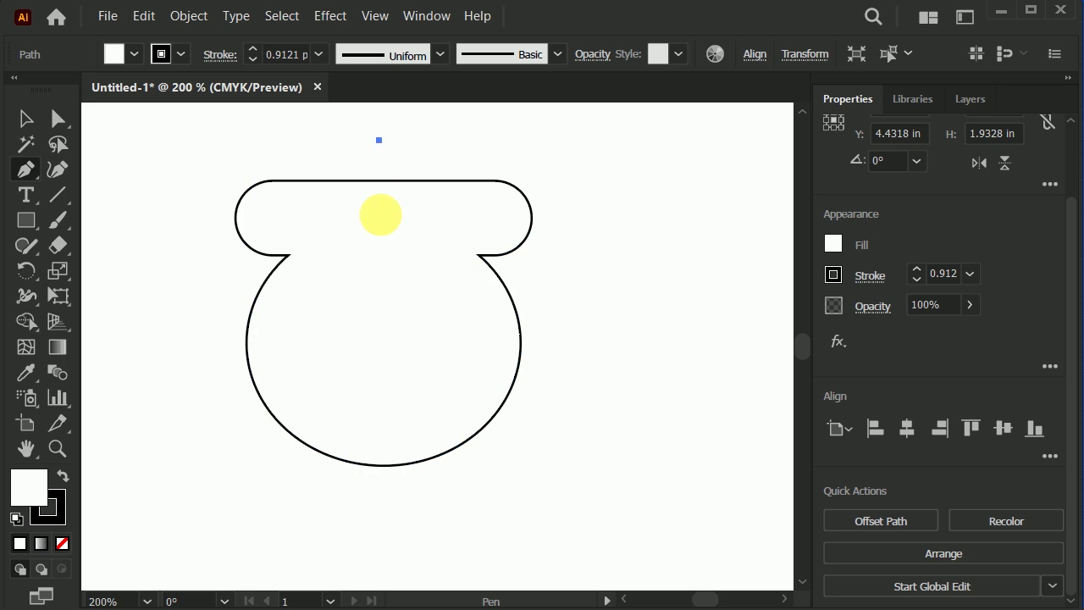
{"action": "left_click", "coordinate": [385, 496], "text": "shift"}
{"action": "key", "text": "a"}
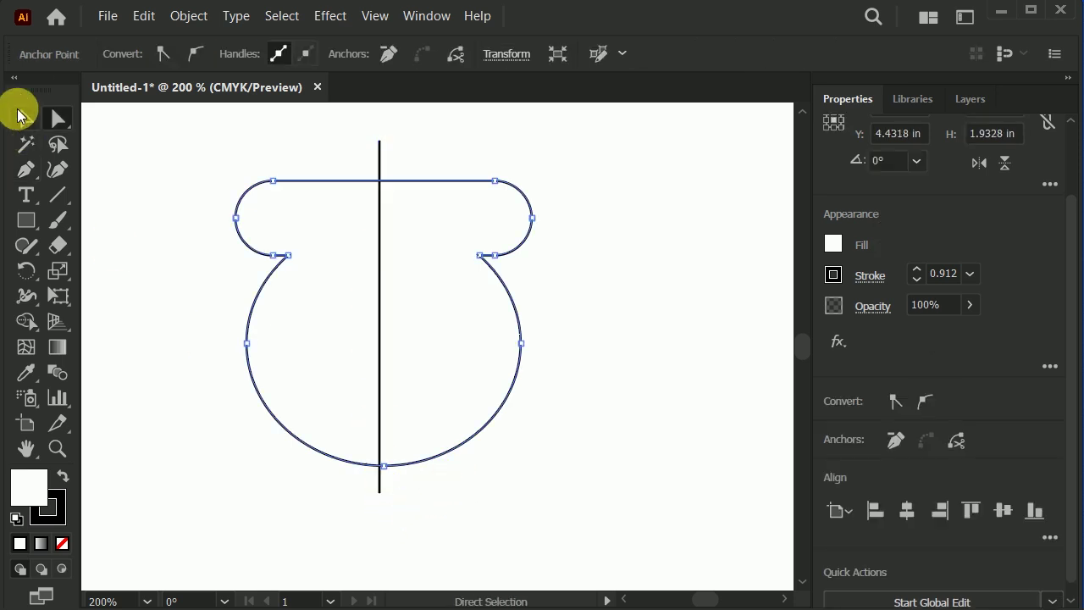
Step: Centre the vertical line horizontally on the pot outline
{"action": "left_click", "coordinate": [20, 114]}
{"action": "left_click", "coordinate": [352, 155]}
{"action": "left_click_drag", "start_coordinate": [336, 151], "coordinate": [472, 332]}
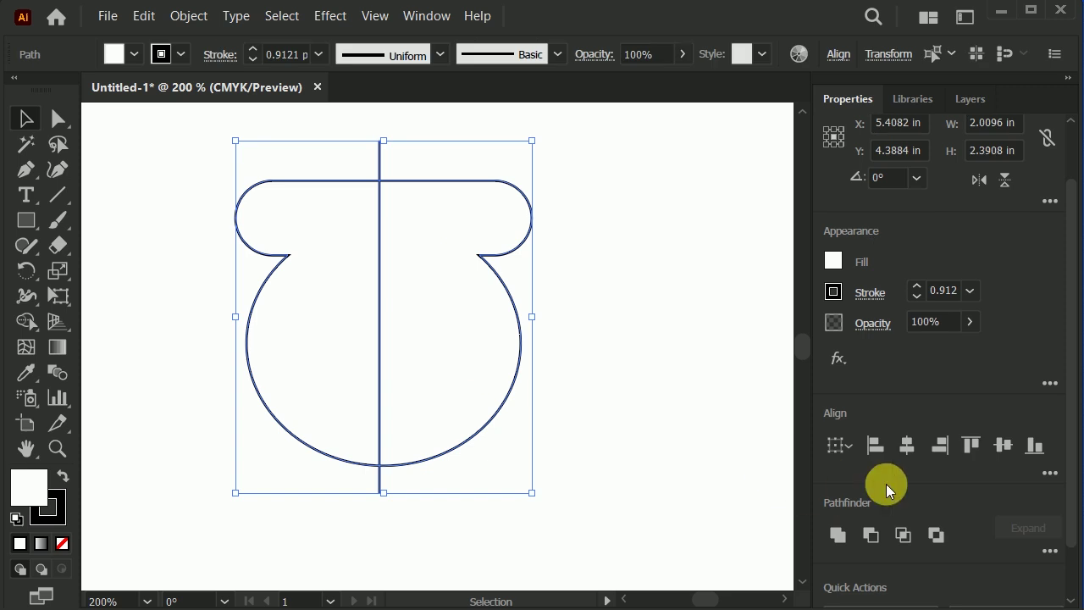
{"action": "left_click", "coordinate": [907, 446]}
{"action": "left_click", "coordinate": [589, 257]}
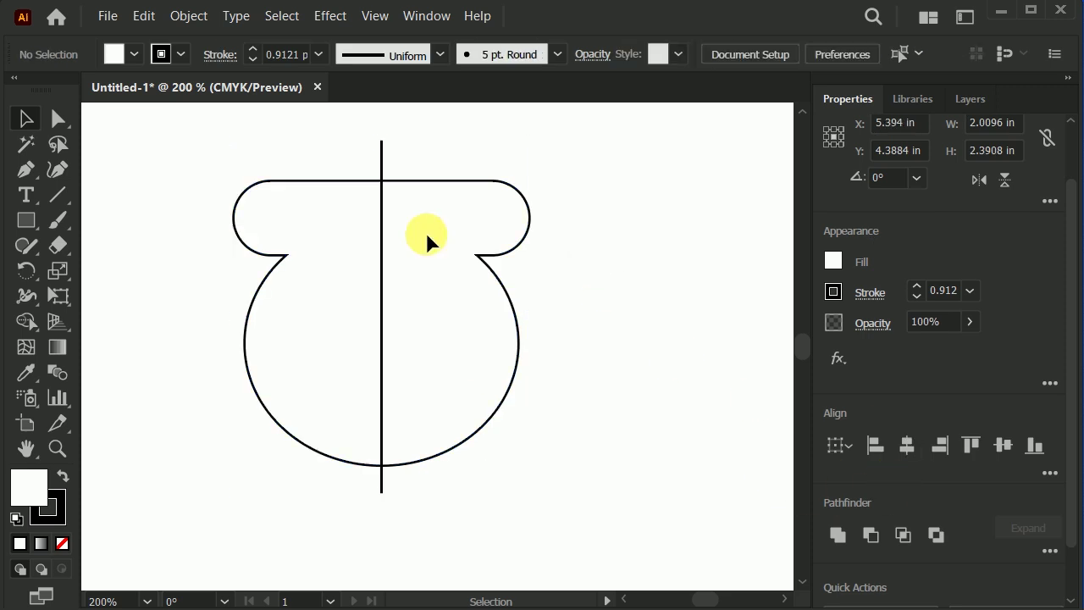
{"action": "left_click", "coordinate": [358, 199]}
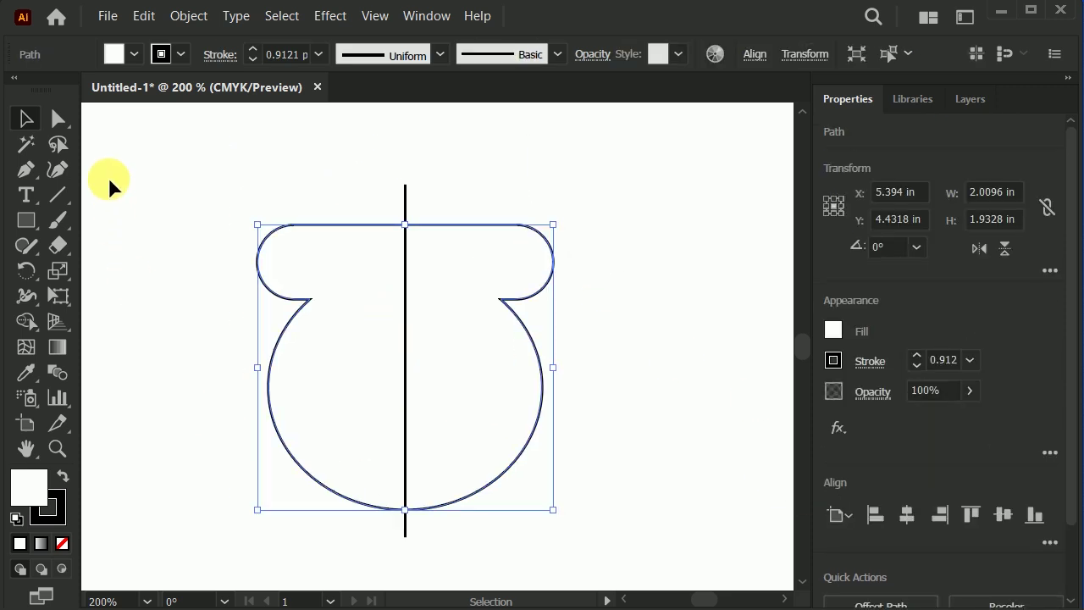
Step: Cut the pot outline at its top and bottom centre anchors
{"action": "left_click", "coordinate": [60, 171]}
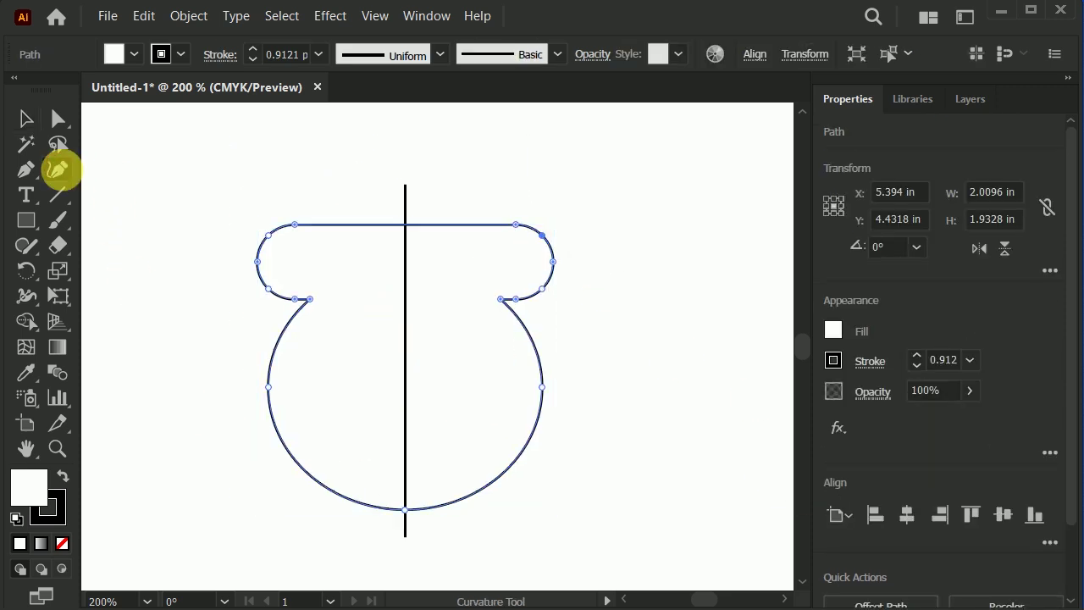
{"action": "left_click", "coordinate": [345, 224]}
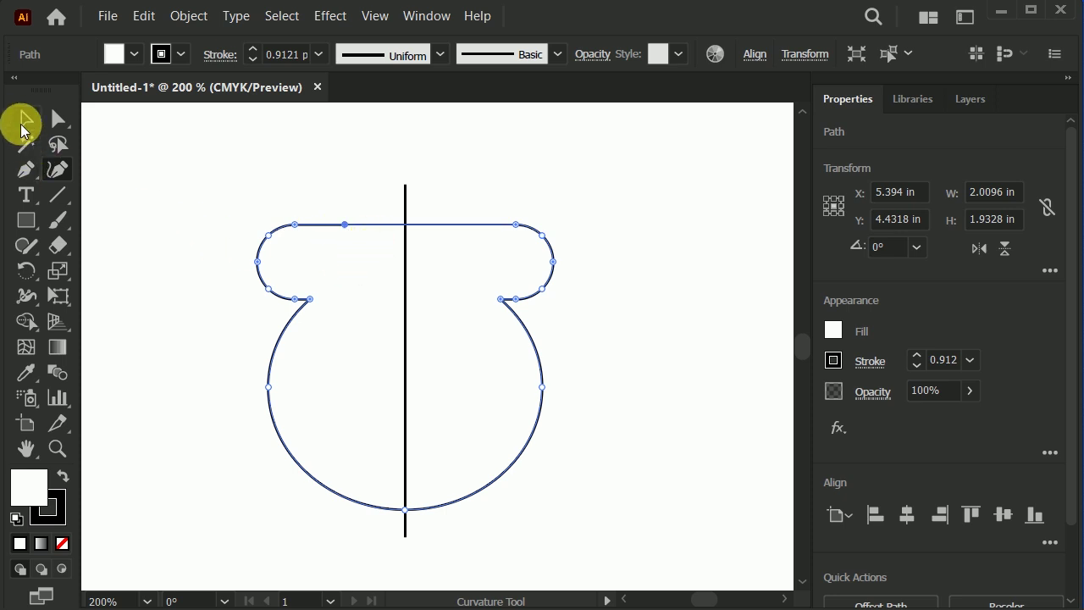
{"action": "left_click", "coordinate": [28, 119]}
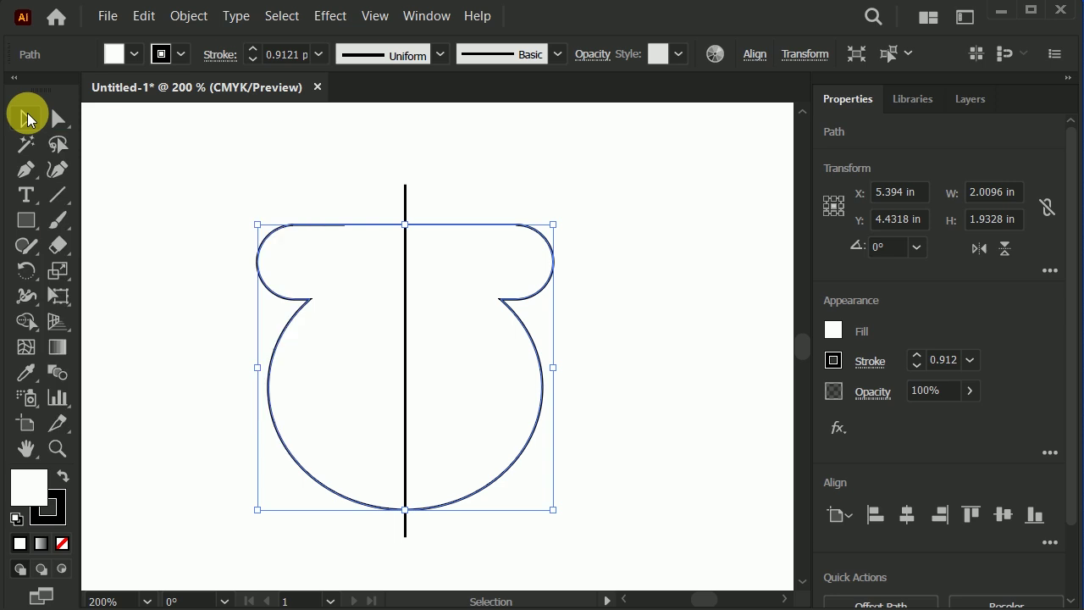
{"action": "left_click", "coordinate": [57, 119]}
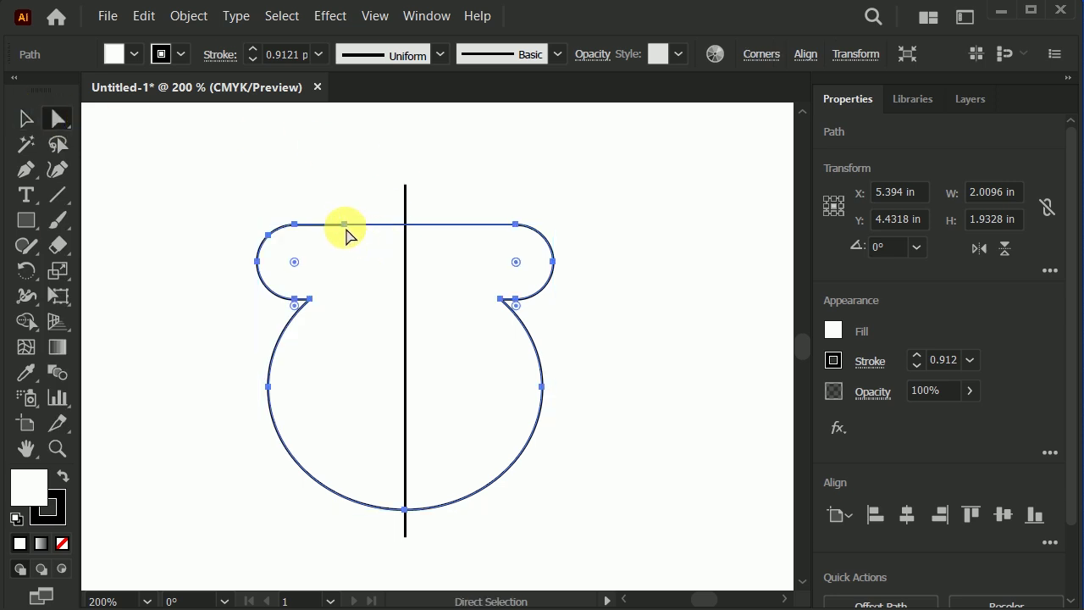
{"action": "left_click_drag", "start_coordinate": [334, 207], "coordinate": [358, 254]}
{"action": "left_click", "coordinate": [410, 505], "text": "shift"}
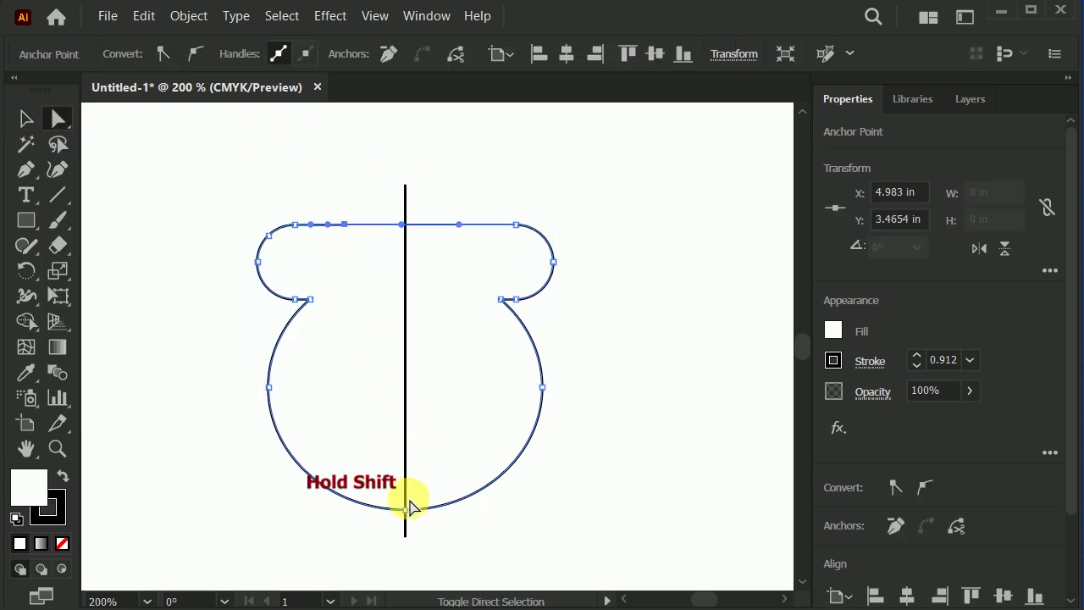
{"action": "left_click", "coordinate": [408, 512], "text": "shift"}
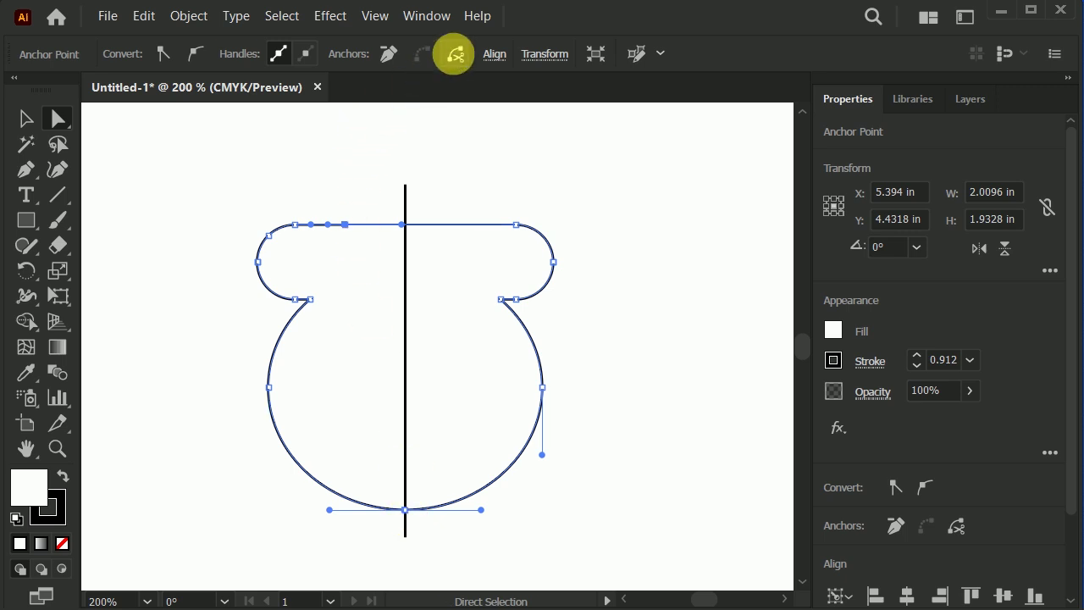
{"action": "left_click", "coordinate": [455, 53]}
Step: Delete the outline's right half and the vertical axis line
{"action": "left_click", "coordinate": [28, 116]}
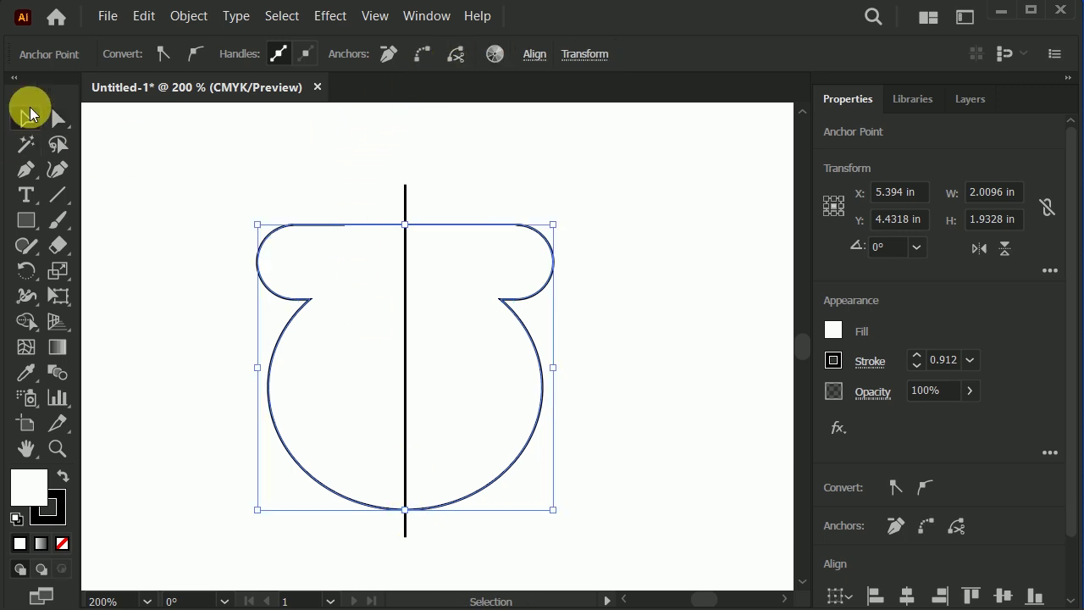
{"action": "left_click_drag", "start_coordinate": [619, 177], "coordinate": [472, 340]}
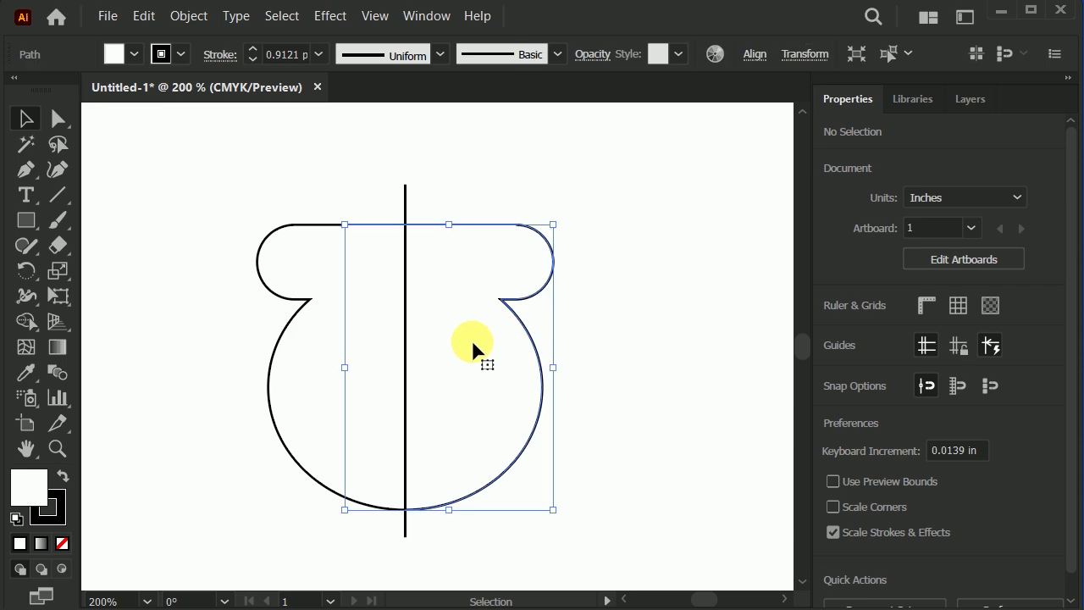
{"action": "key", "text": "Delete"}
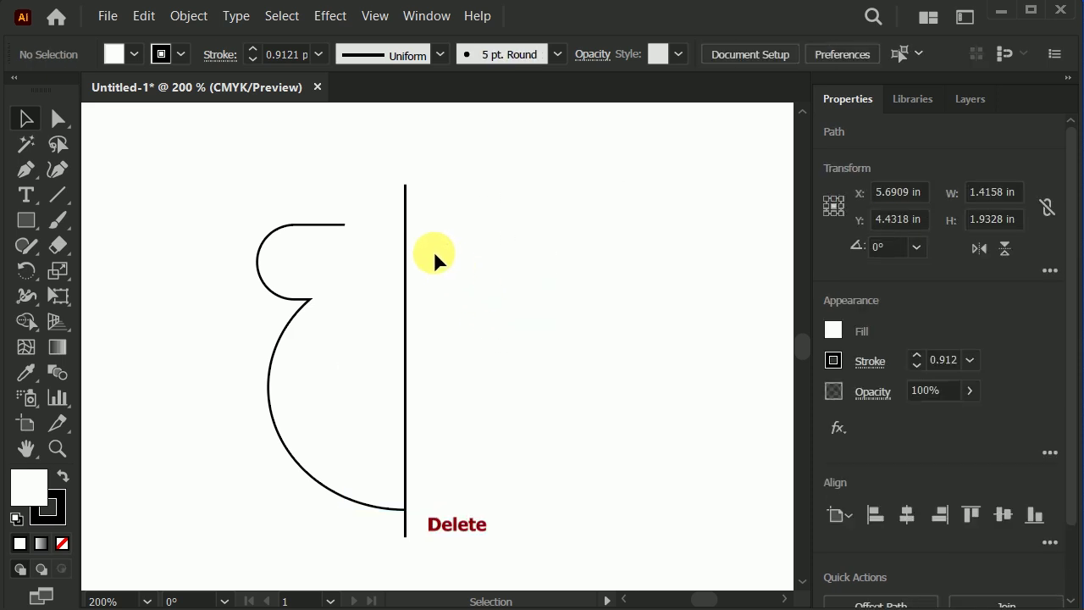
{"action": "left_click", "coordinate": [405, 240]}
{"action": "key", "text": "Delete"}
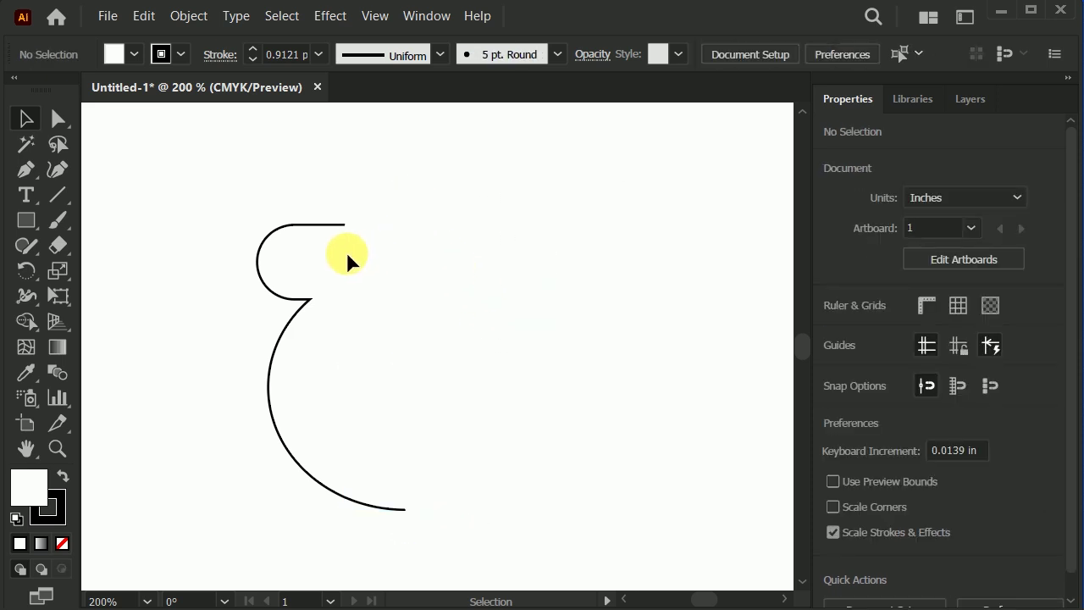
Step: Nudge the profile's top end anchor slightly left, keeping the rim level
{"action": "left_click_drag", "start_coordinate": [328, 242], "coordinate": [339, 227]}
{"action": "scroll", "coordinate": [339, 227], "scroll_direction": "up", "scroll_amount": 2}
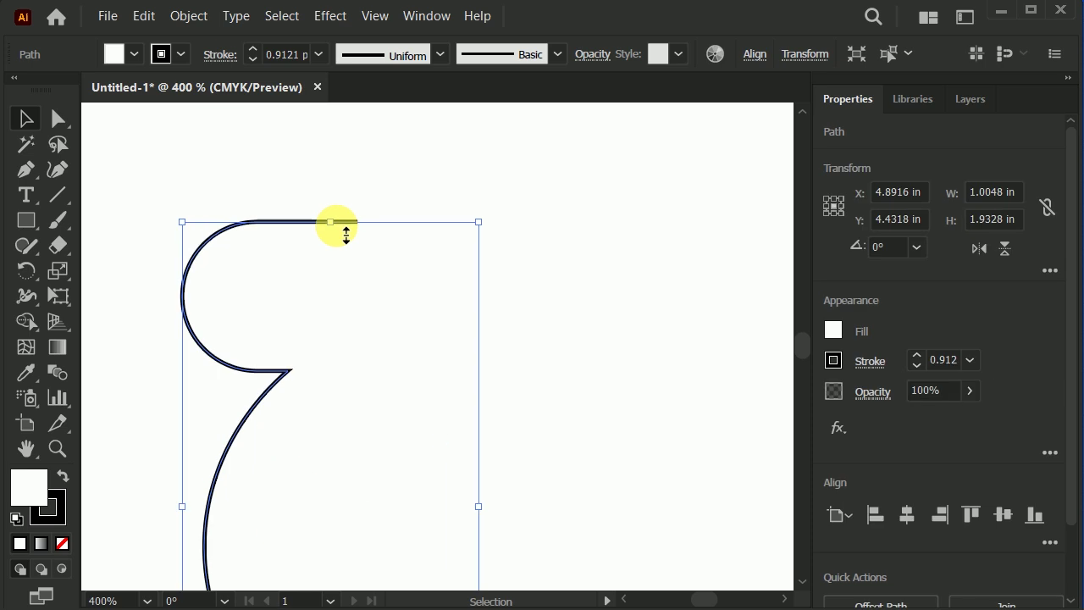
{"action": "left_click", "coordinate": [58, 119]}
{"action": "mouse_move", "coordinate": [357, 222]}
{"action": "left_mouse_down"}
{"action": "mouse_move", "coordinate": [387, 190]}
{"action": "mouse_move", "coordinate": [356, 190]}
{"action": "left_mouse_up"}
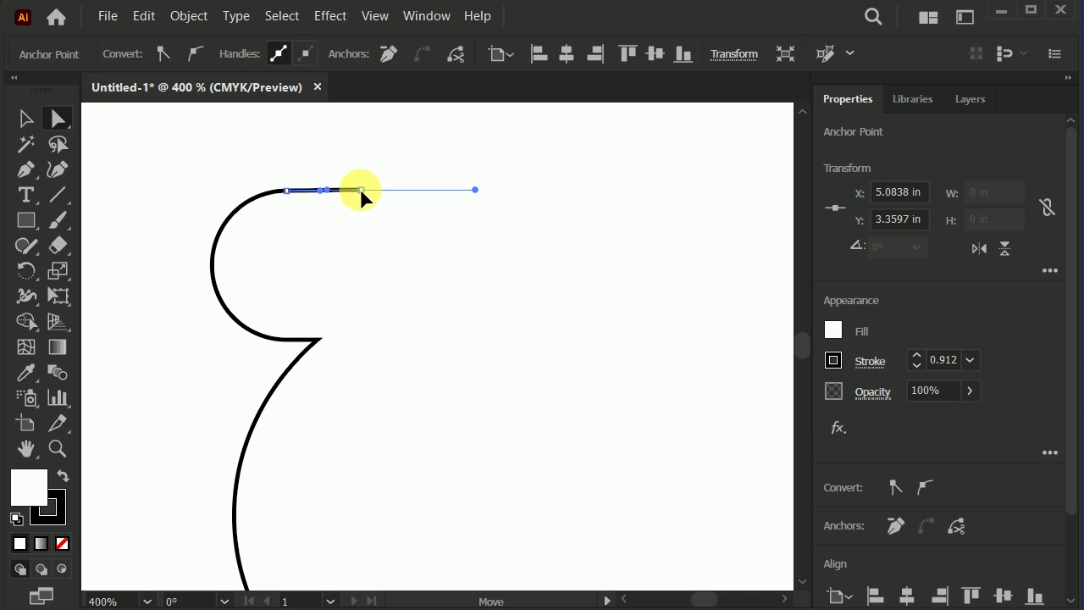
{"action": "left_click_drag", "start_coordinate": [355, 190], "coordinate": [349, 188]}
{"action": "left_click", "coordinate": [25, 118]}
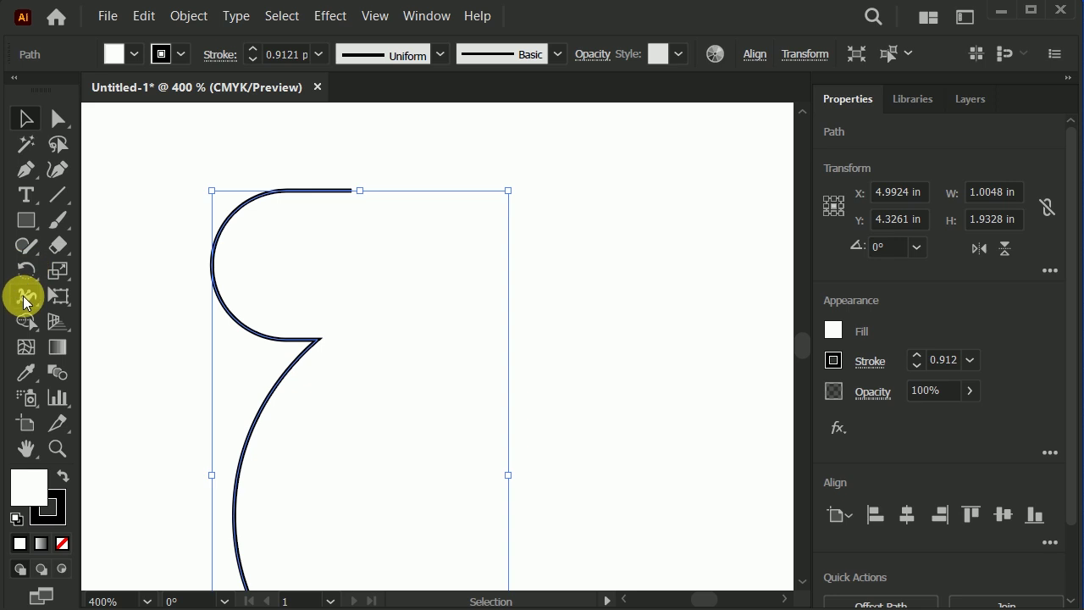
Step: Thicken the stroke at the profile's top rim with the Width tool, tapering it downward
{"action": "left_click", "coordinate": [26, 296]}
{"action": "left_click_drag", "start_coordinate": [352, 192], "coordinate": [352, 196]}
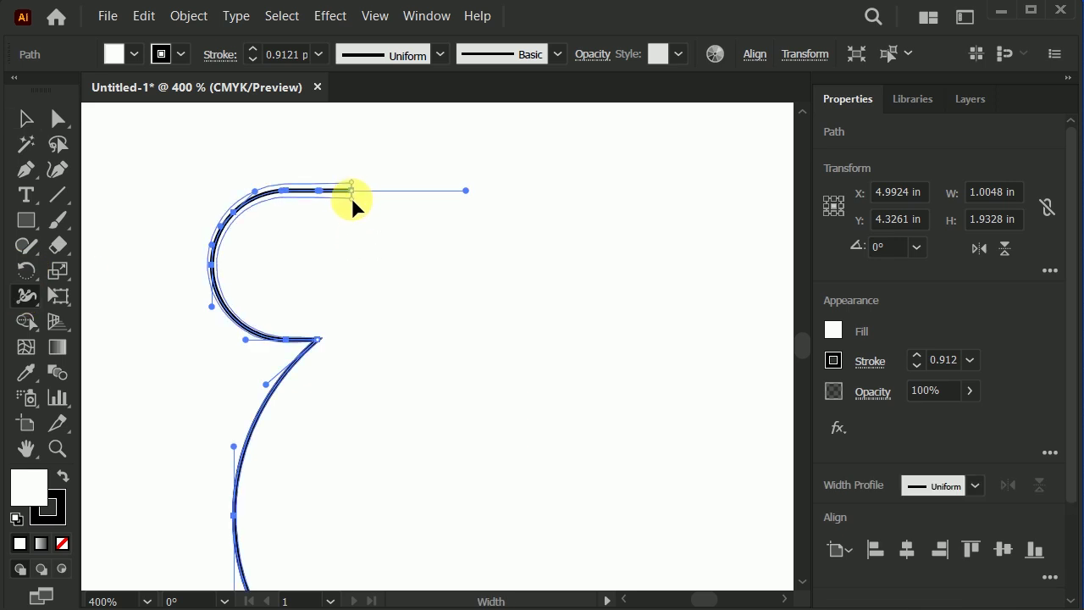
{"action": "left_click_drag", "start_coordinate": [351, 197], "coordinate": [352, 197]}
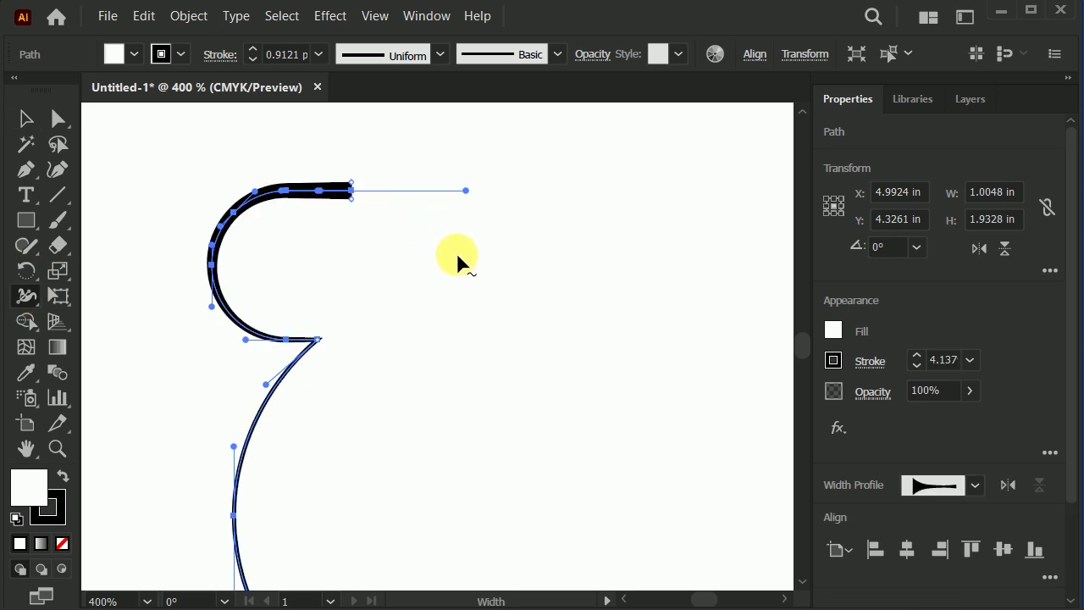
{"action": "left_click", "coordinate": [38, 123]}
{"action": "left_click", "coordinate": [234, 139]}
{"action": "scroll", "coordinate": [171, 146], "scroll_direction": "down", "scroll_amount": 1}
{"action": "scroll", "coordinate": [236, 233], "scroll_direction": "down", "scroll_amount": 2}
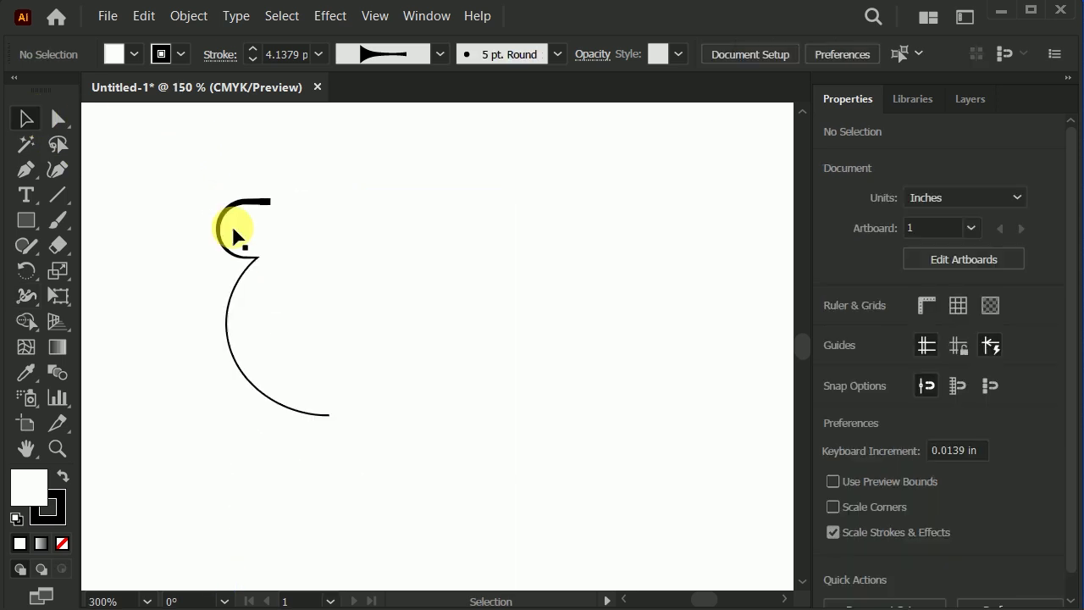
{"action": "scroll", "coordinate": [295, 254], "scroll_direction": "up", "scroll_amount": 1}
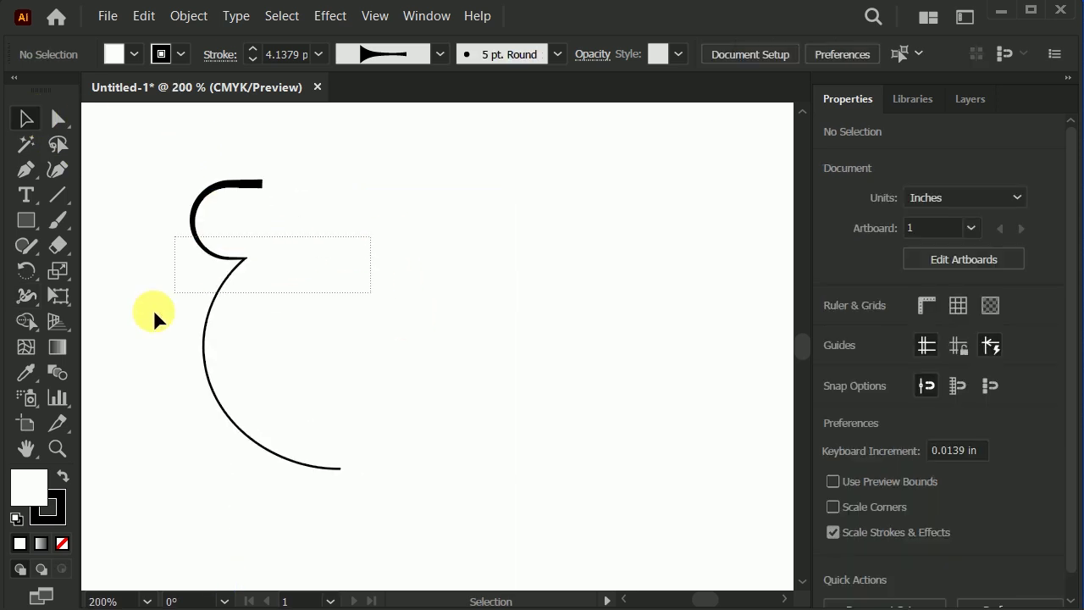
Step: Apply a 3D Revolve effect to the half-pot profile
{"action": "left_click_drag", "start_coordinate": [154, 310], "coordinate": [154, 309]}
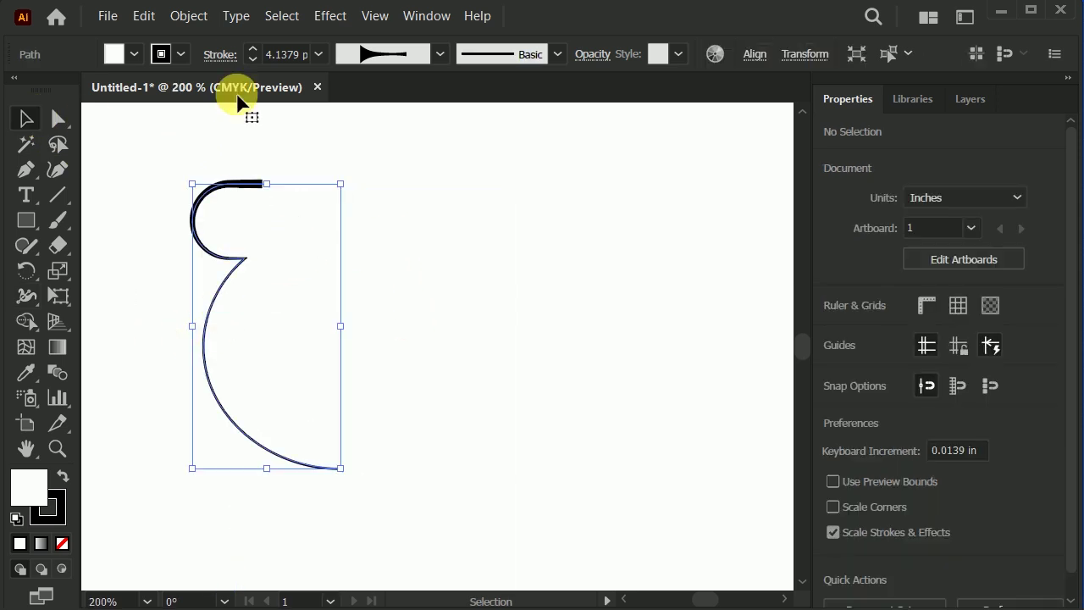
{"action": "left_click", "coordinate": [329, 16]}
{"action": "mouse_move", "coordinate": [371, 114]}
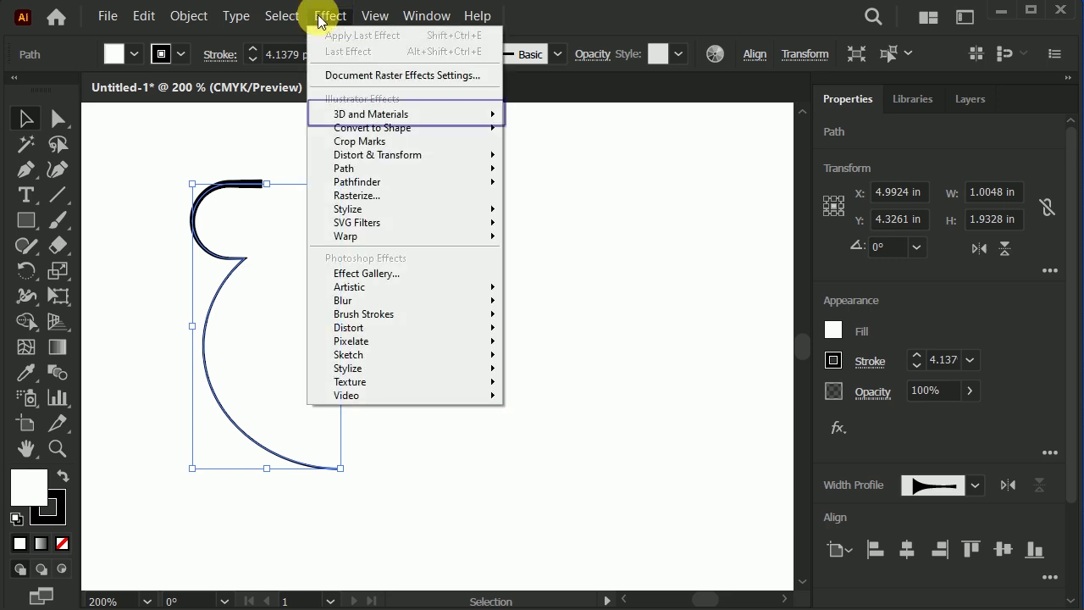
{"action": "left_click", "coordinate": [582, 119]}
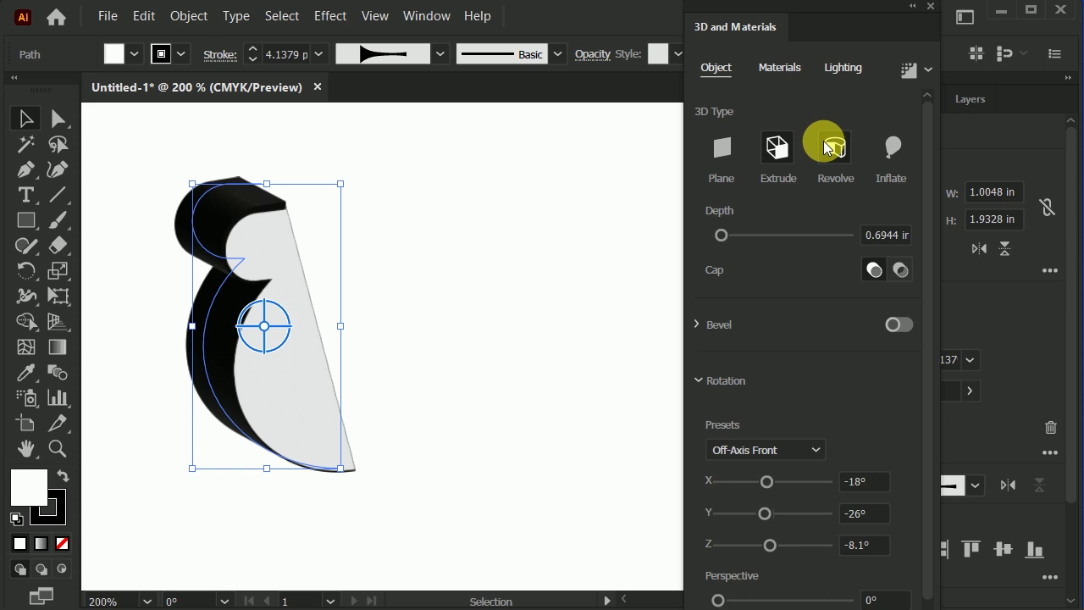
{"action": "left_click", "coordinate": [827, 146]}
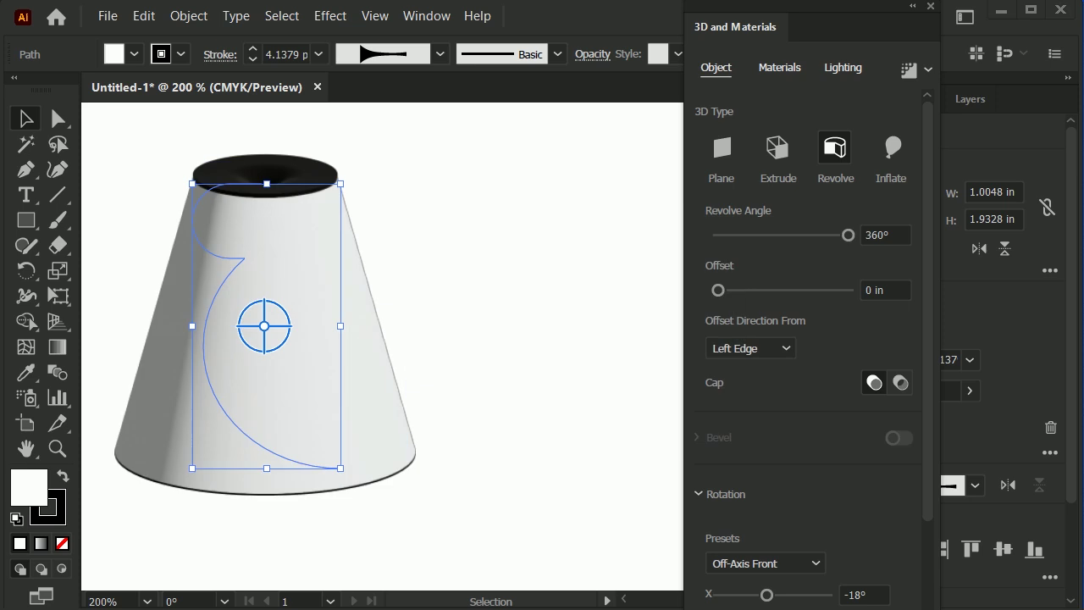
Step: Set the revolve offset to 0.3 in from the Right Edge
{"action": "left_click", "coordinate": [764, 351]}
{"action": "left_click", "coordinate": [756, 395]}
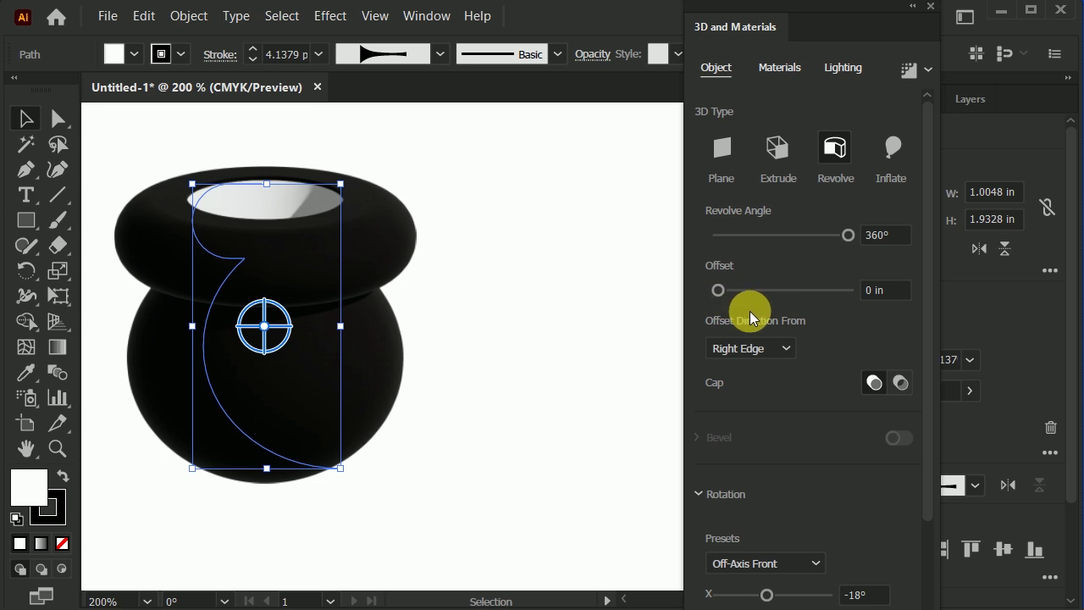
{"action": "key", "text": "ctrl+minus"}
{"action": "left_click", "coordinate": [885, 291]}
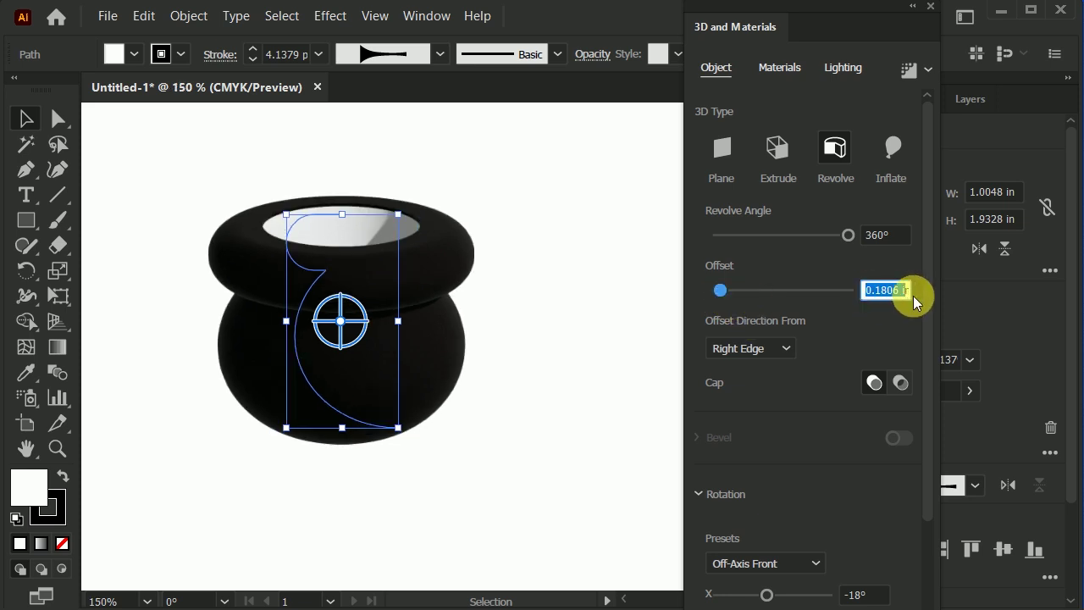
{"action": "left_click", "coordinate": [877, 293]}
{"action": "type", "text": "0.3"}
{"action": "key", "text": "Return"}
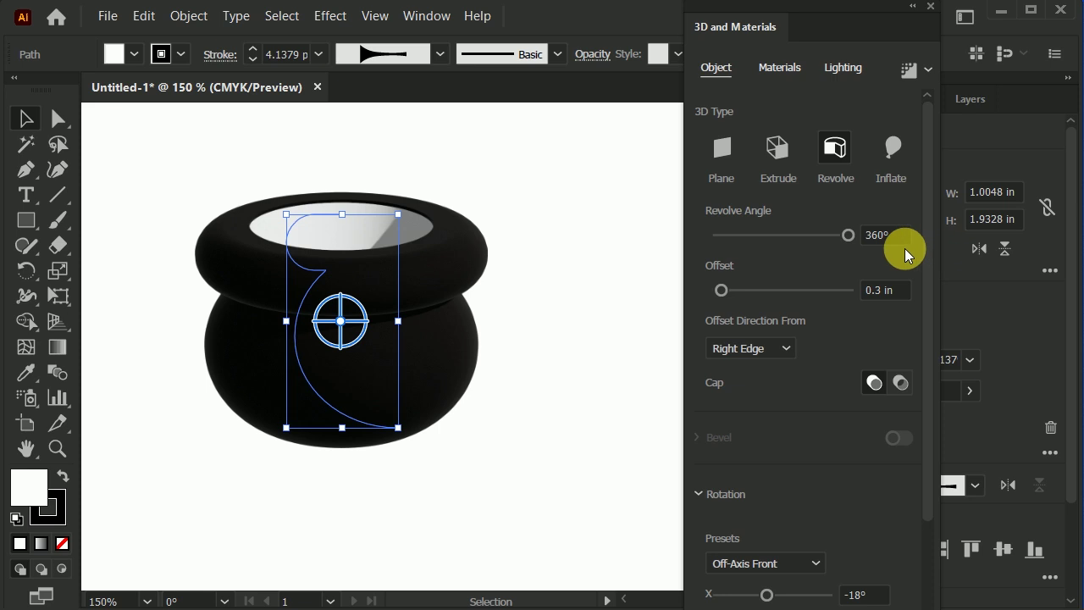
Step: Find and apply Painted Wood Parquet Cube in the Materials list
{"action": "left_click", "coordinate": [774, 66]}
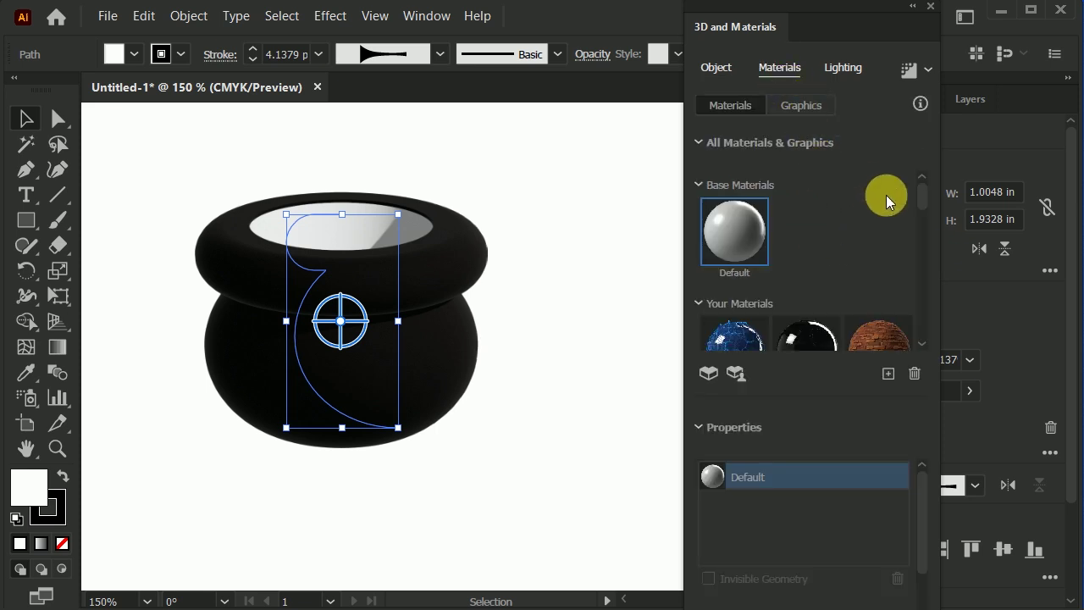
{"action": "scroll", "coordinate": [925, 195], "scroll_direction": "down", "scroll_amount": 3}
{"action": "scroll", "coordinate": [924, 199], "scroll_direction": "down", "scroll_amount": 1}
{"action": "scroll", "coordinate": [922, 201], "scroll_direction": "down", "scroll_amount": 2}
{"action": "scroll", "coordinate": [921, 205], "scroll_direction": "down", "scroll_amount": 1}
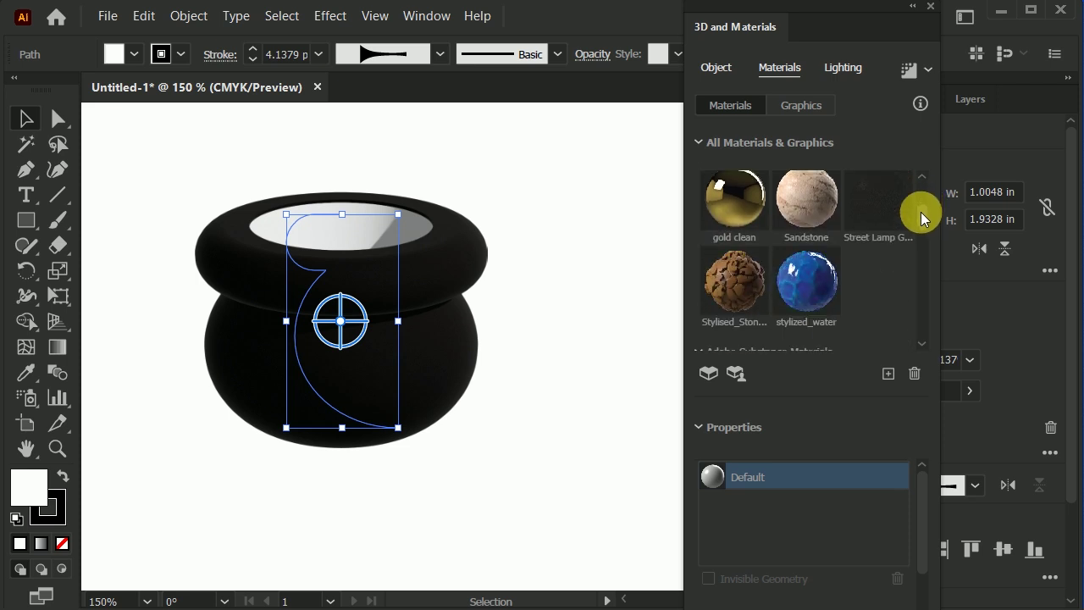
{"action": "scroll", "coordinate": [921, 216], "scroll_direction": "down", "scroll_amount": 3}
{"action": "scroll", "coordinate": [921, 228], "scroll_direction": "down", "scroll_amount": 2}
{"action": "scroll", "coordinate": [921, 234], "scroll_direction": "down", "scroll_amount": 2}
{"action": "scroll", "coordinate": [921, 235], "scroll_direction": "down", "scroll_amount": 1}
{"action": "scroll", "coordinate": [921, 238], "scroll_direction": "down", "scroll_amount": 2}
{"action": "scroll", "coordinate": [922, 248], "scroll_direction": "down", "scroll_amount": 1}
{"action": "scroll", "coordinate": [922, 251], "scroll_direction": "down", "scroll_amount": 1}
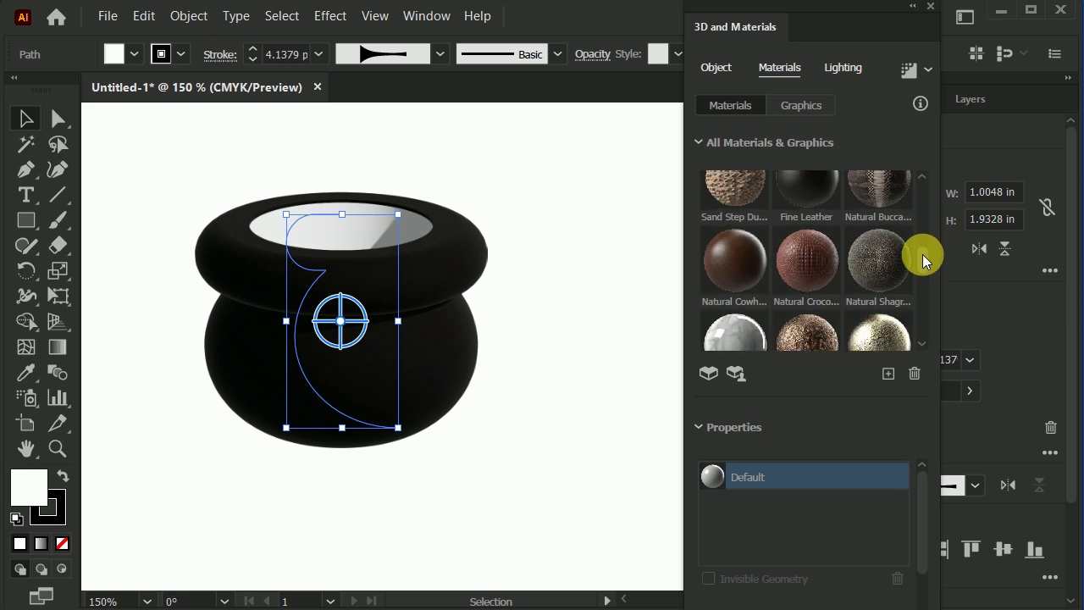
{"action": "scroll", "coordinate": [923, 258], "scroll_direction": "down", "scroll_amount": 1}
{"action": "scroll", "coordinate": [923, 264], "scroll_direction": "down", "scroll_amount": 1}
{"action": "scroll", "coordinate": [924, 271], "scroll_direction": "down", "scroll_amount": 1}
{"action": "left_click_drag", "start_coordinate": [923, 274], "coordinate": [921, 320]}
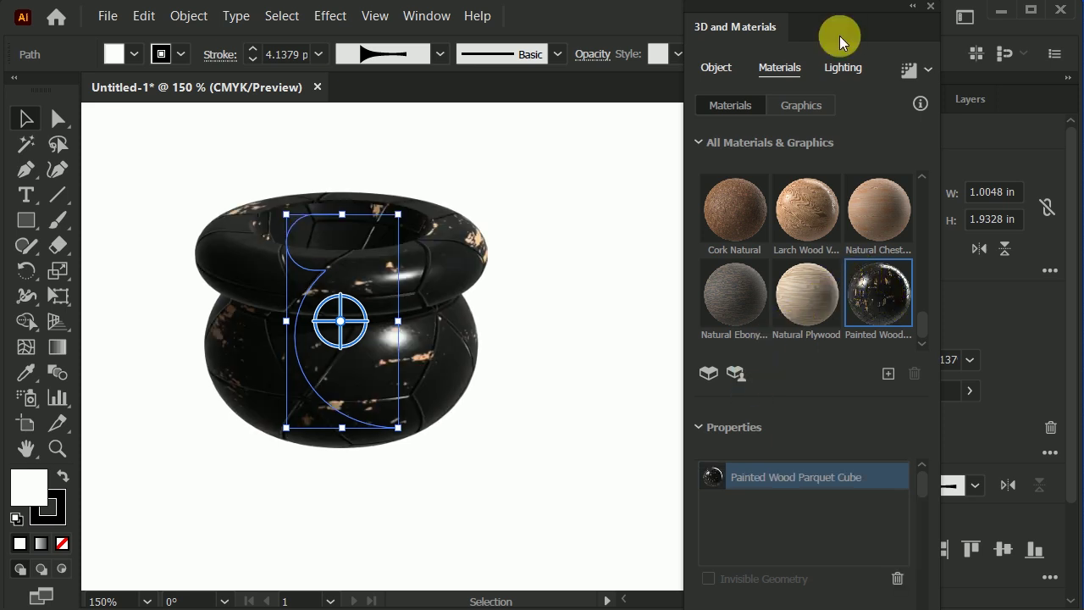
Step: Set the wood material's Repeat to 246 and Paint Chipping Spread to 0.8
{"action": "left_click_drag", "start_coordinate": [839, 31], "coordinate": [840, 12]}
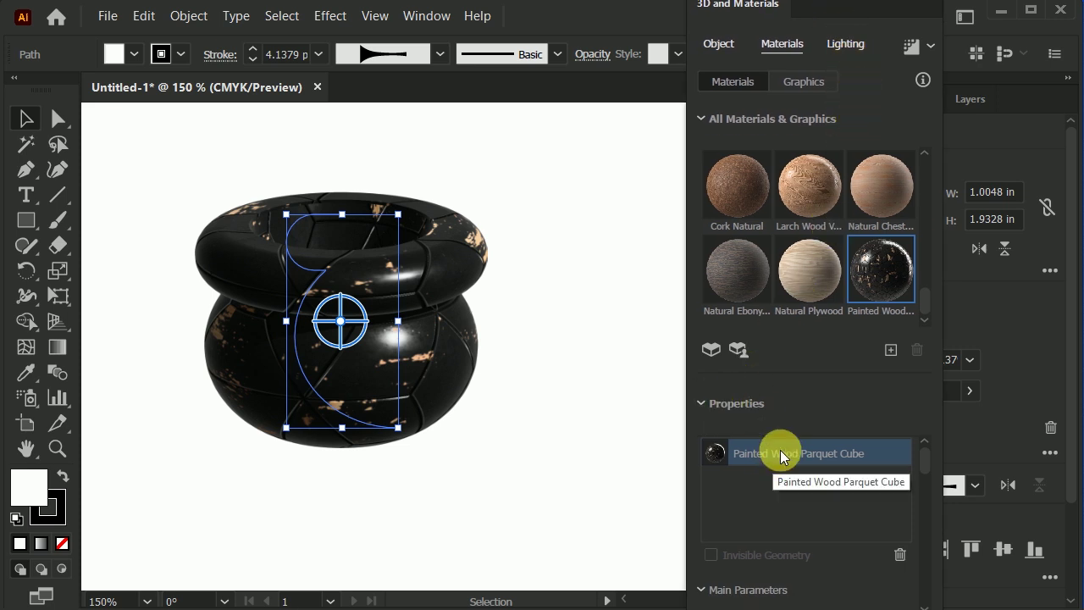
{"action": "left_click_drag", "start_coordinate": [925, 461], "coordinate": [926, 469]}
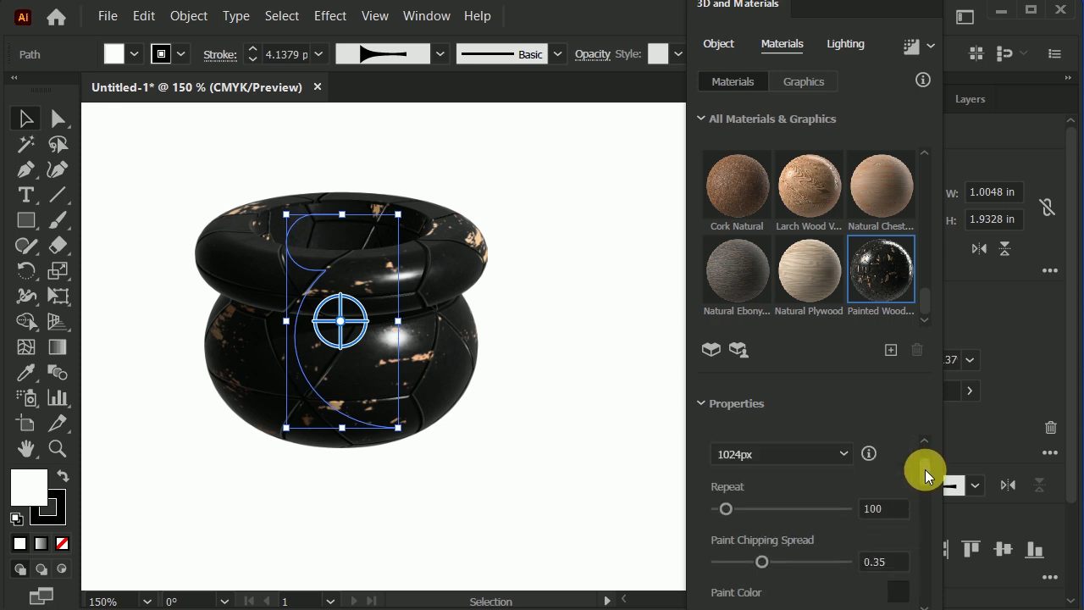
{"action": "left_click_drag", "start_coordinate": [725, 507], "coordinate": [744, 507]}
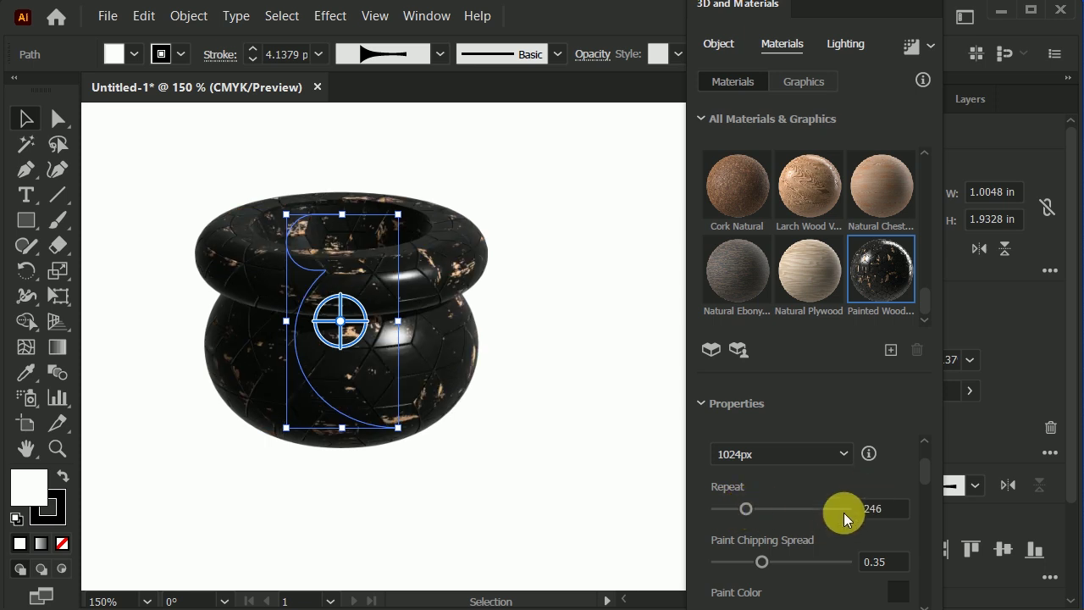
{"action": "scroll", "coordinate": [844, 512], "scroll_direction": "down", "scroll_amount": 1}
{"action": "left_click_drag", "start_coordinate": [763, 519], "coordinate": [777, 519]}
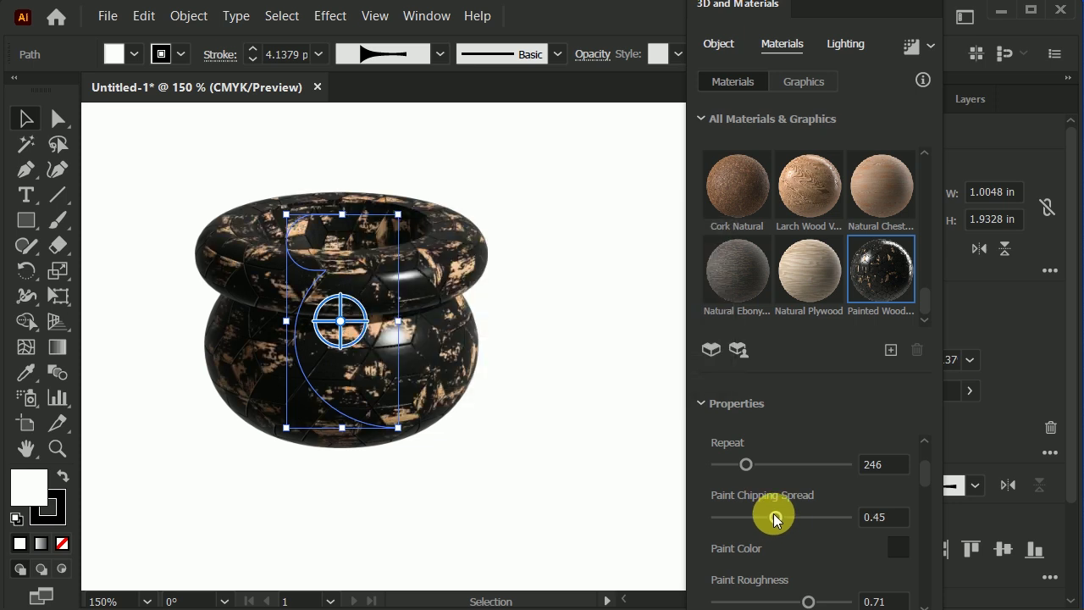
{"action": "left_click_drag", "start_coordinate": [774, 513], "coordinate": [818, 514]}
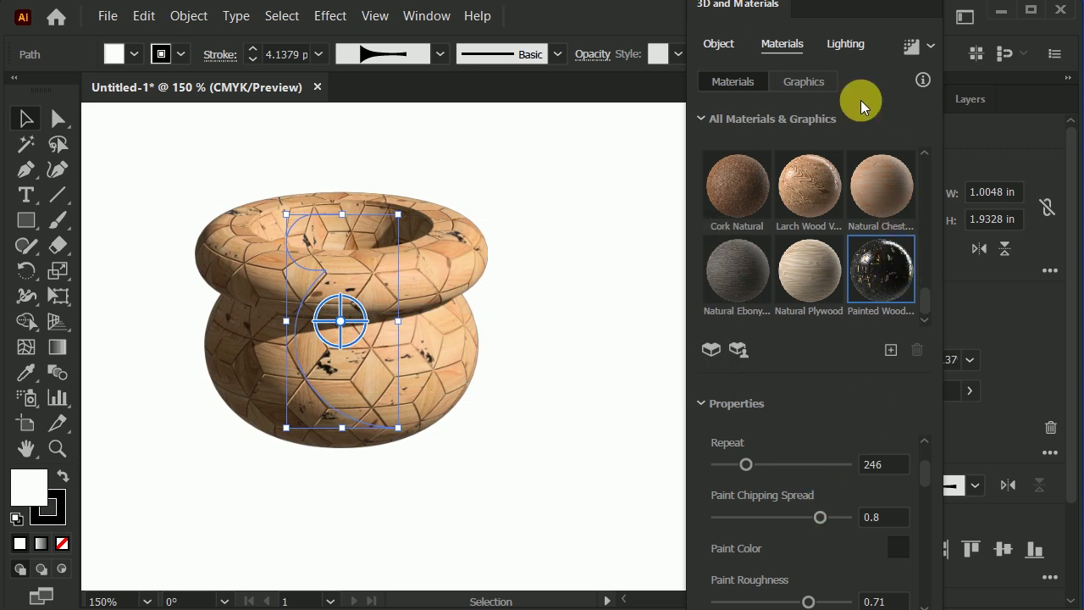
{"action": "left_click_drag", "start_coordinate": [854, 16], "coordinate": [877, 71]}
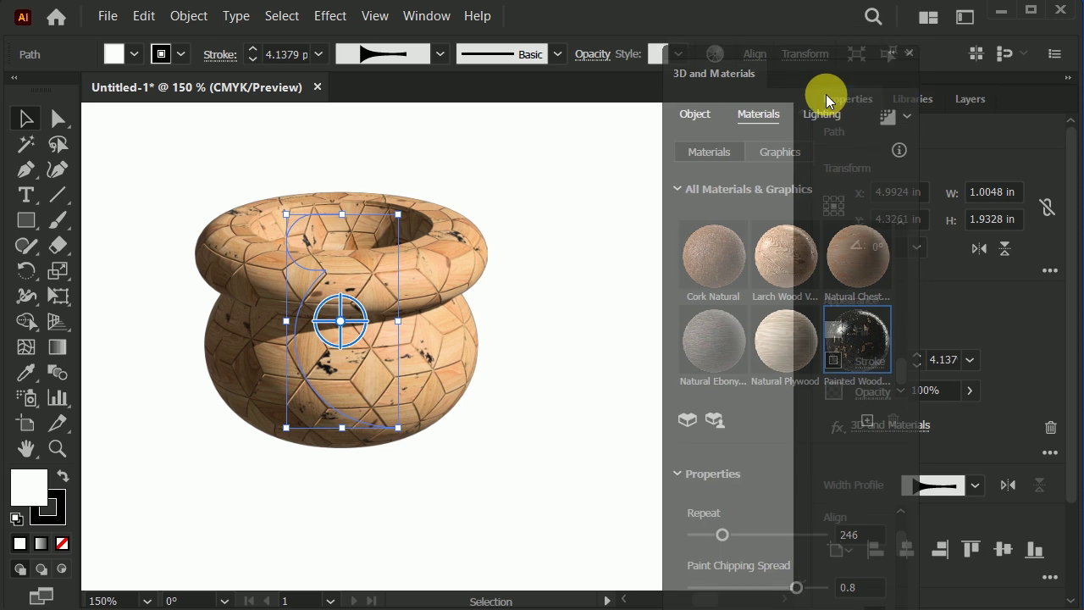
Step: Close the 3D and Materials panel and move the finished pot to the artboard's left side
{"action": "left_click", "coordinate": [905, 56]}
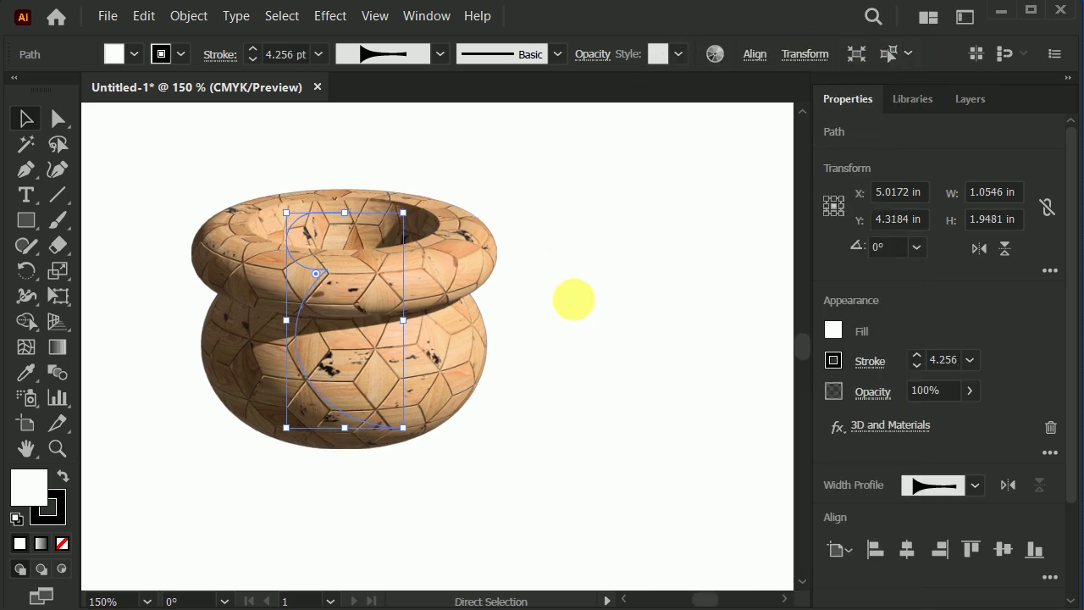
{"action": "key", "text": "ctrl+0"}
{"action": "left_click", "coordinate": [513, 333]}
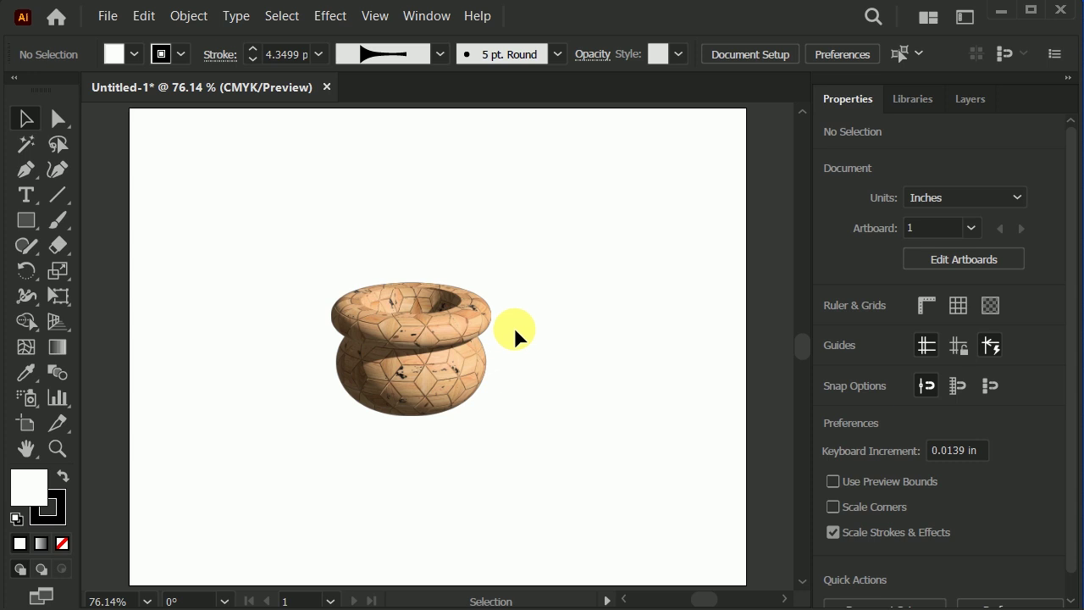
{"action": "left_click_drag", "start_coordinate": [455, 341], "coordinate": [360, 338]}
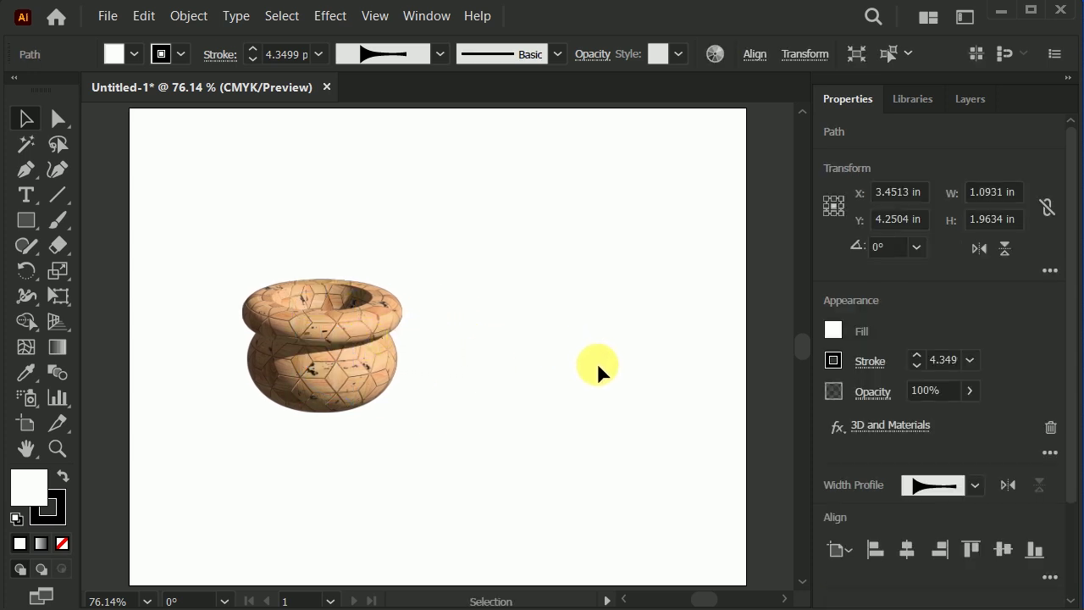
{"action": "left_click", "coordinate": [597, 362]}
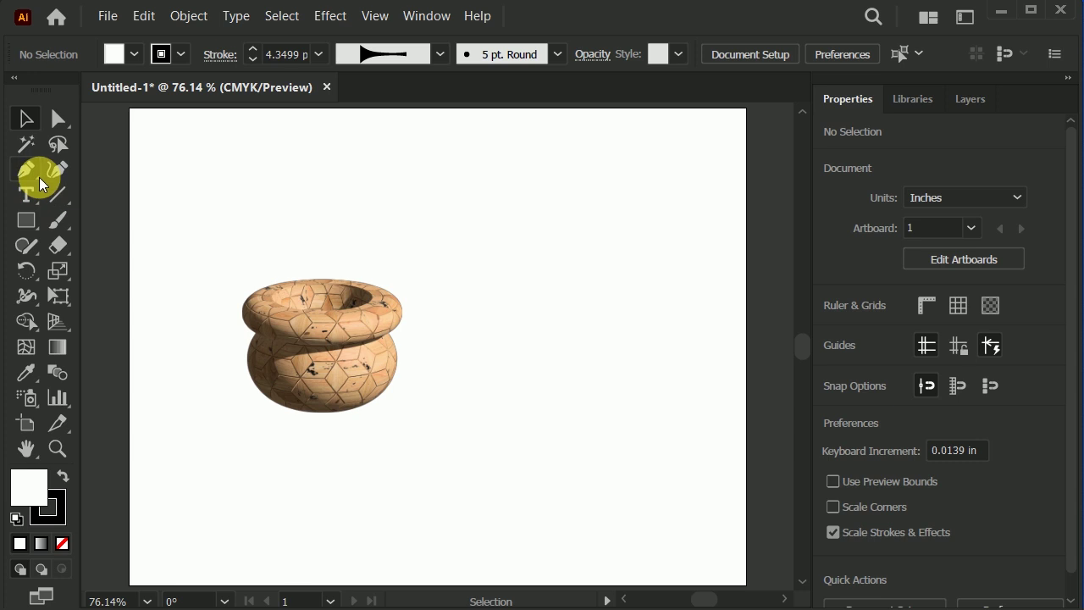
{"action": "right_click", "coordinate": [26, 218]}
{"action": "left_click", "coordinate": [89, 270]}
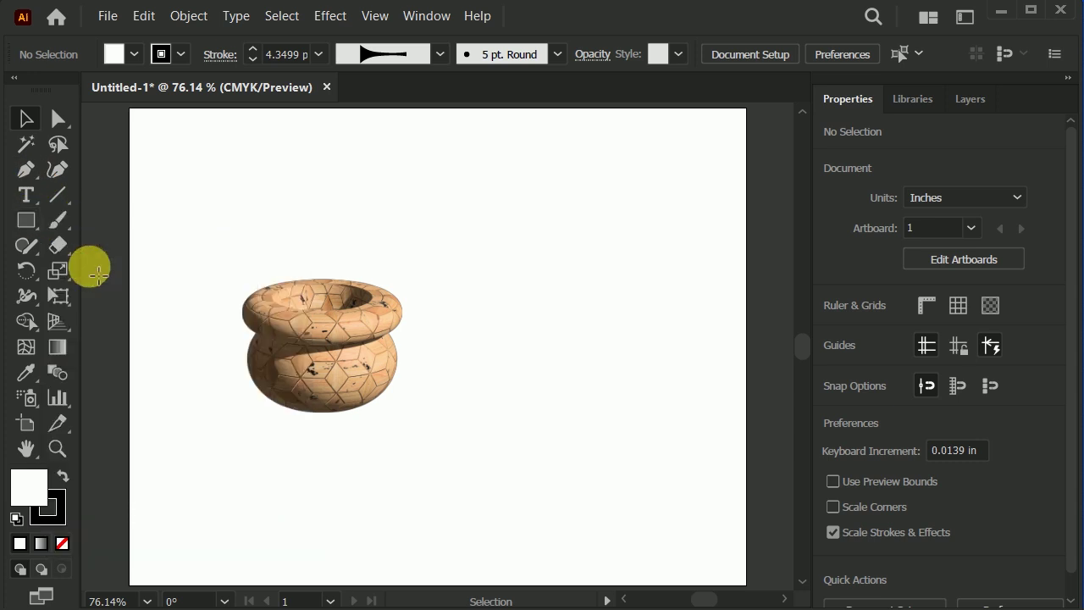
Step: Draw an upright oval right of the pot and scale it to about 1.11 × 1.49 in
{"action": "left_click_drag", "start_coordinate": [469, 286], "coordinate": [521, 349]}
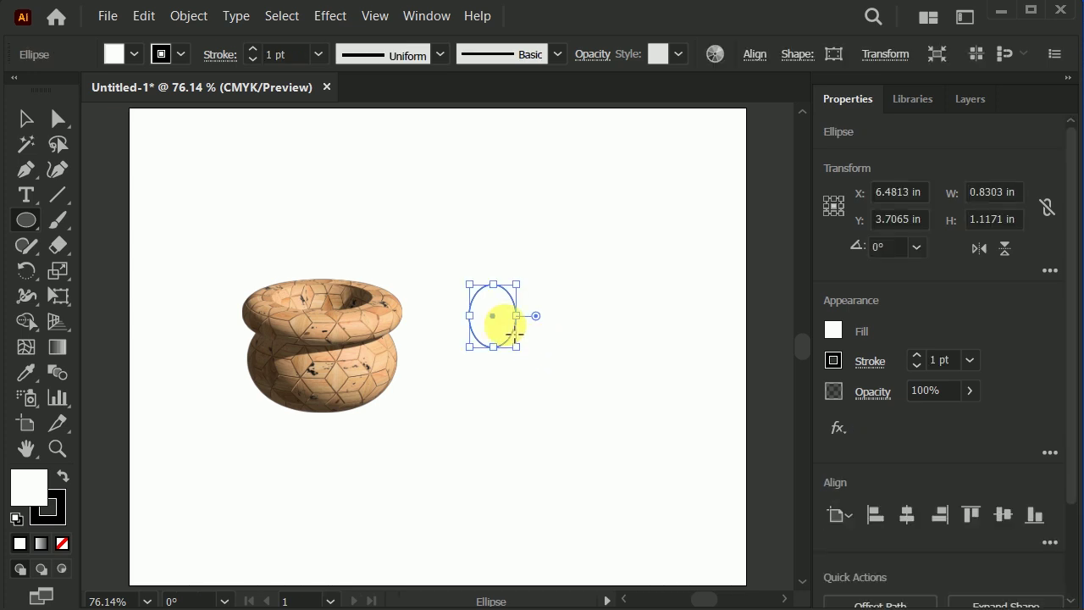
{"action": "key", "text": "backslash"}
{"action": "key", "text": "z"}
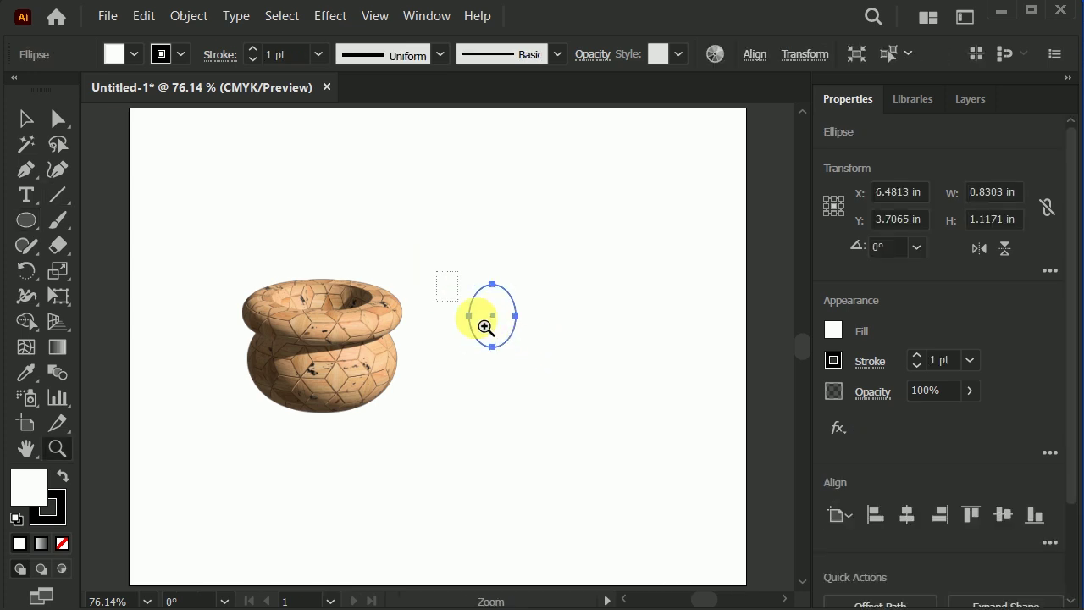
{"action": "left_click_drag", "start_coordinate": [483, 322], "coordinate": [588, 404]}
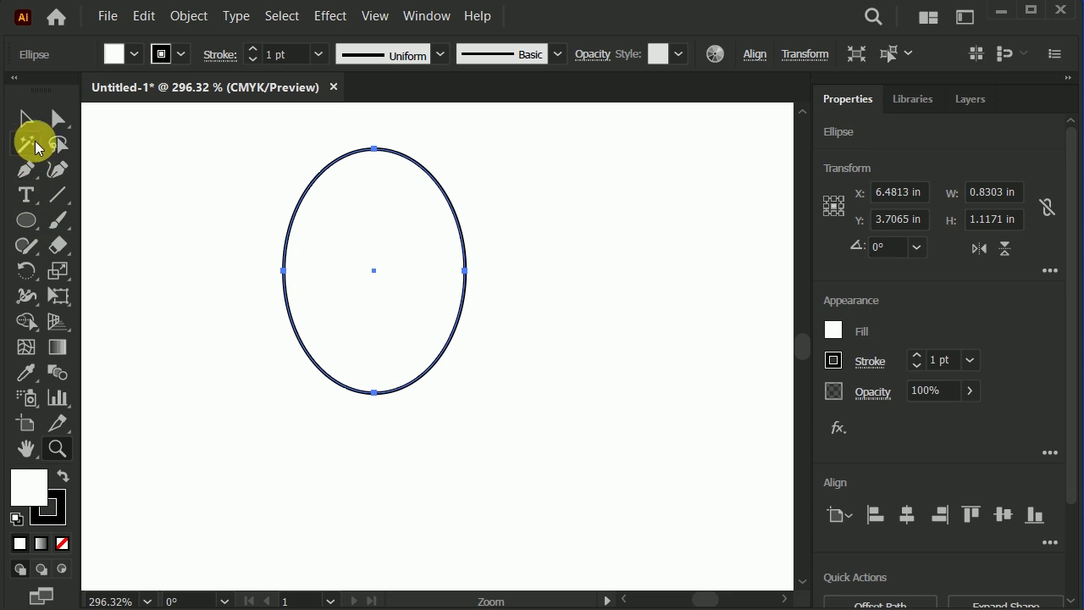
{"action": "left_click", "coordinate": [25, 119]}
{"action": "left_click_drag", "start_coordinate": [465, 392], "coordinate": [496, 433]}
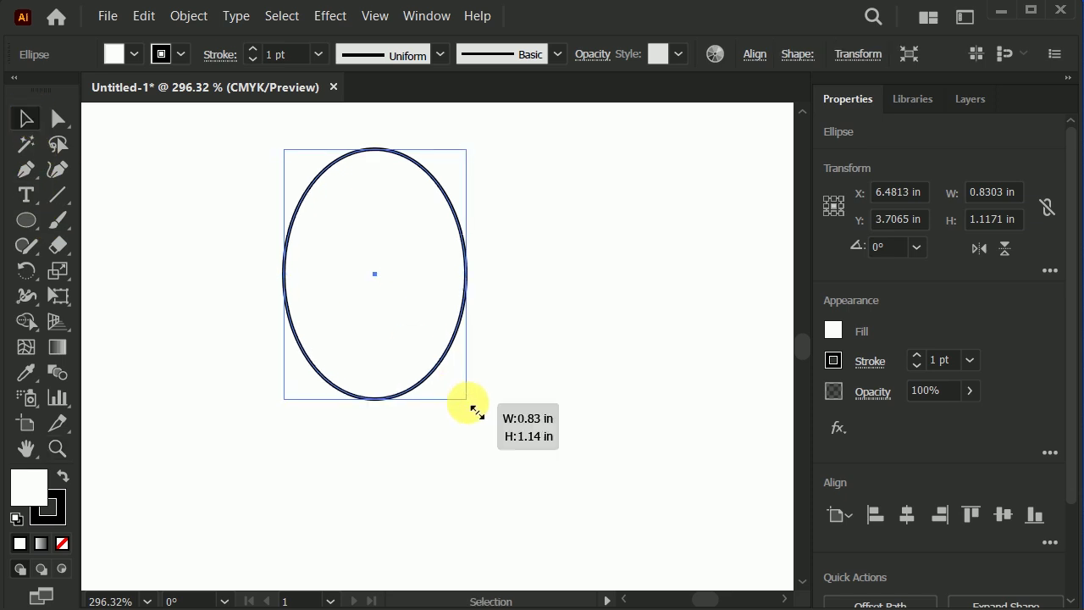
{"action": "left_click_drag", "start_coordinate": [380, 284], "coordinate": [406, 309]}
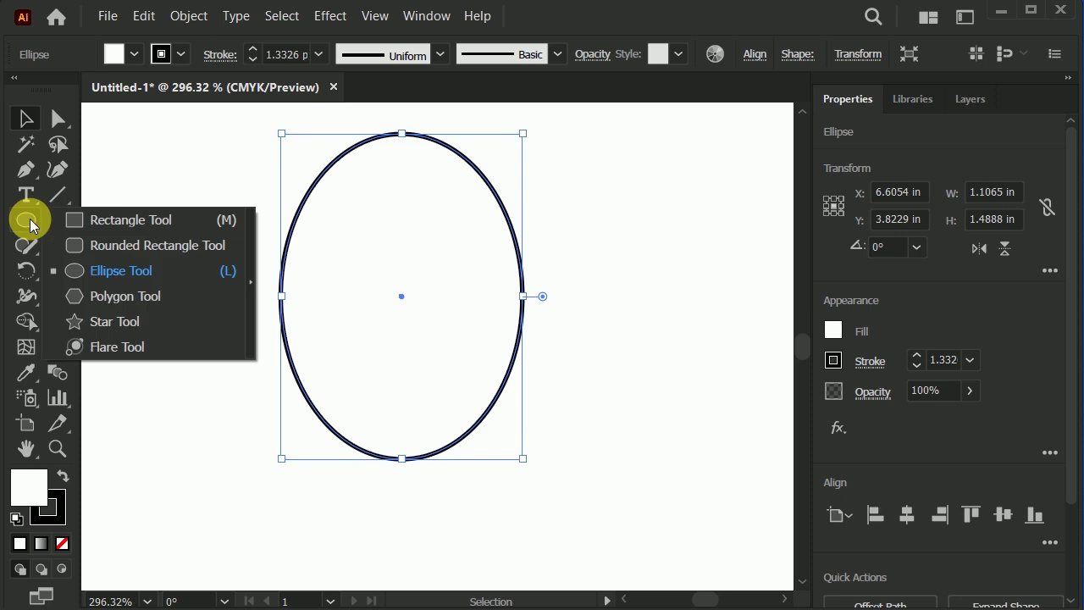
Step: Draw a long thin bar across the oval's top and Alt-drag a copy just below it
{"action": "left_click_drag", "start_coordinate": [34, 227], "coordinate": [72, 218]}
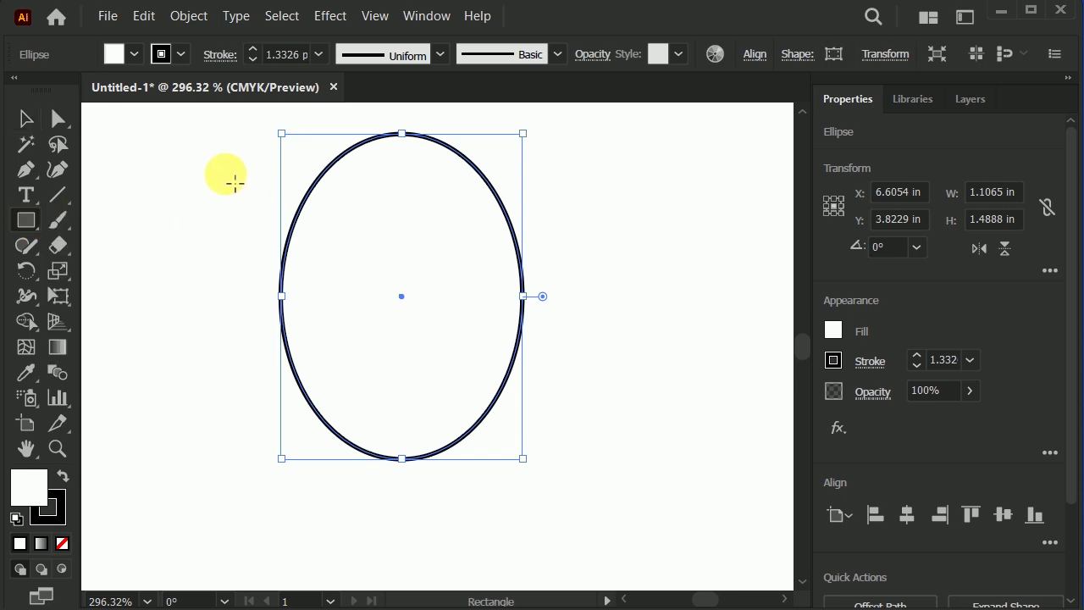
{"action": "left_click_drag", "start_coordinate": [219, 174], "coordinate": [620, 214]}
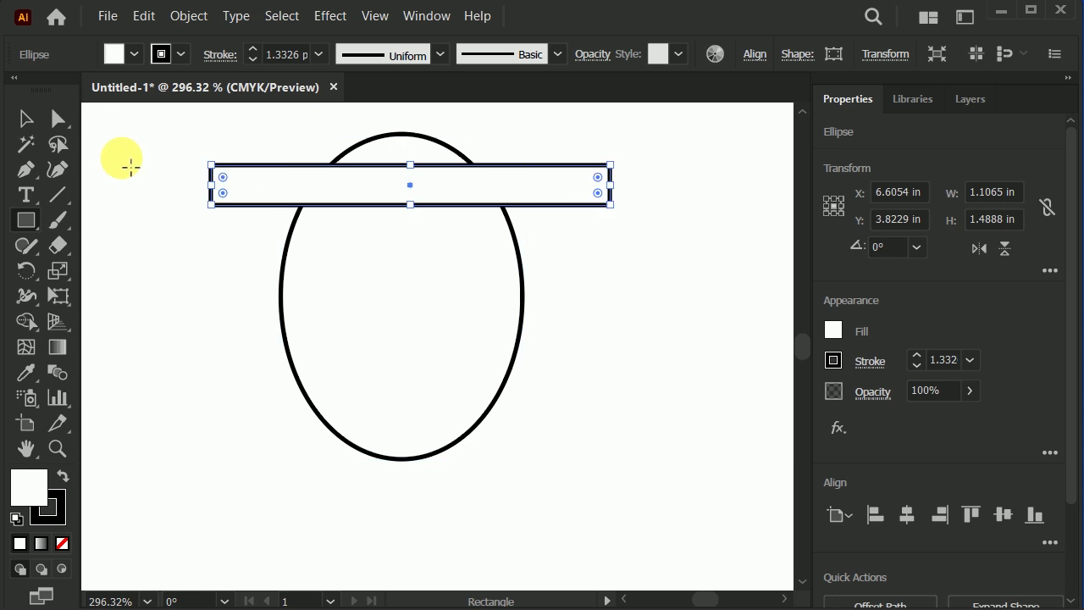
{"action": "left_click", "coordinate": [27, 119]}
{"action": "mouse_move", "coordinate": [413, 193]}
{"action": "left_mouse_down"}
{"action": "mouse_move", "coordinate": [419, 172]}
{"action": "mouse_move", "coordinate": [407, 239]}
{"action": "left_mouse_up"}
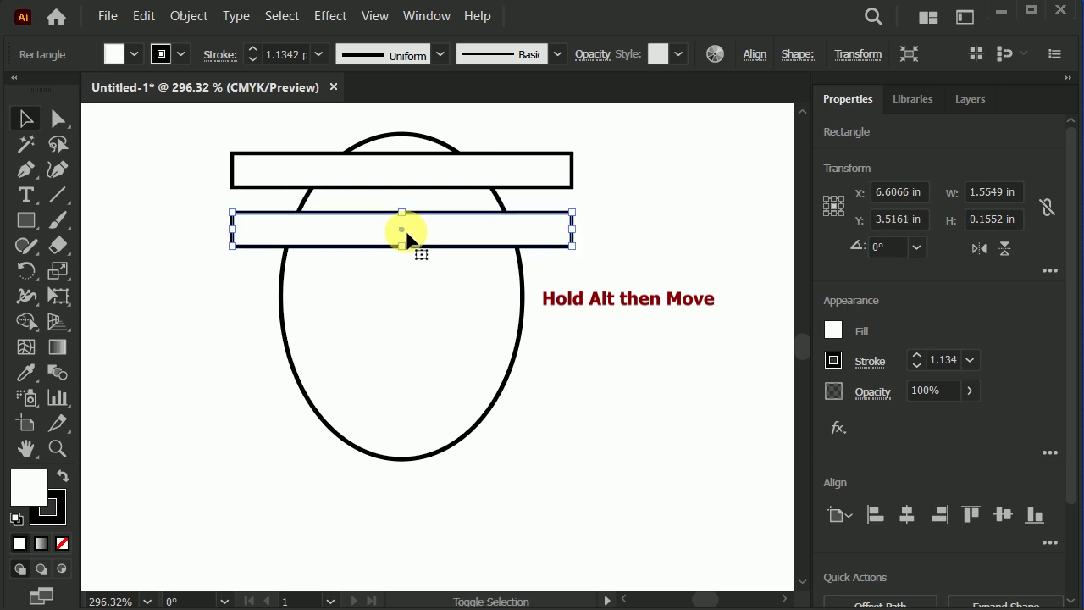
Step: Repeat the copy to make five evenly spaced bars, narrowed to 0.5854 in over the oval's left edge
{"action": "key", "text": "ctrl+d"}
{"action": "key", "text": "ctrl+d"}
{"action": "key", "text": "ctrl+d"}
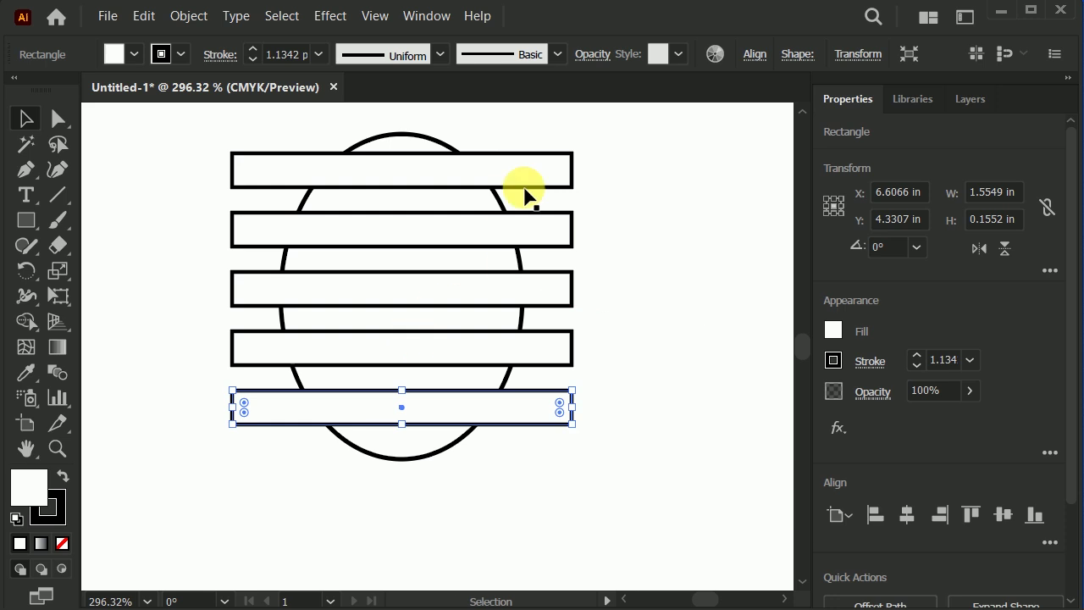
{"action": "left_click_drag", "start_coordinate": [609, 140], "coordinate": [543, 428]}
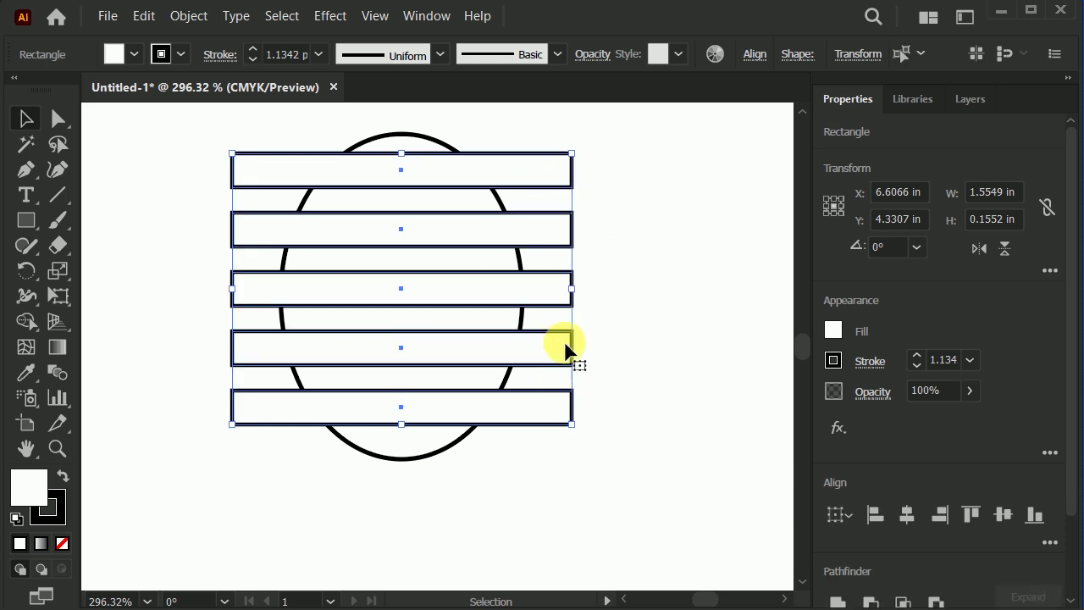
{"action": "left_click_drag", "start_coordinate": [569, 305], "coordinate": [363, 303]}
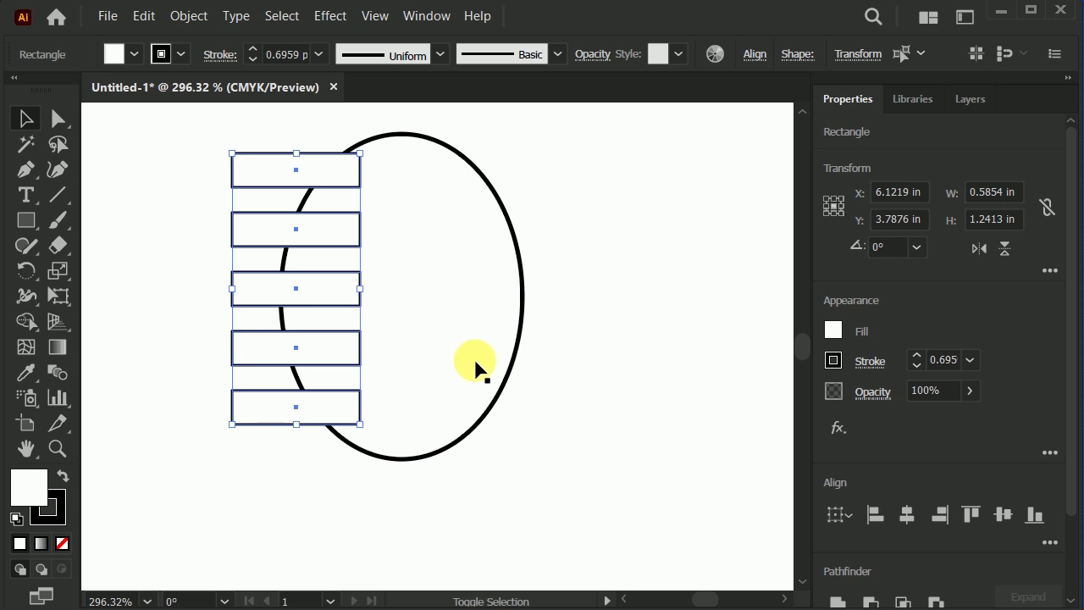
{"action": "scroll", "coordinate": [400, 191], "scroll_direction": "down", "scroll_amount": 3}
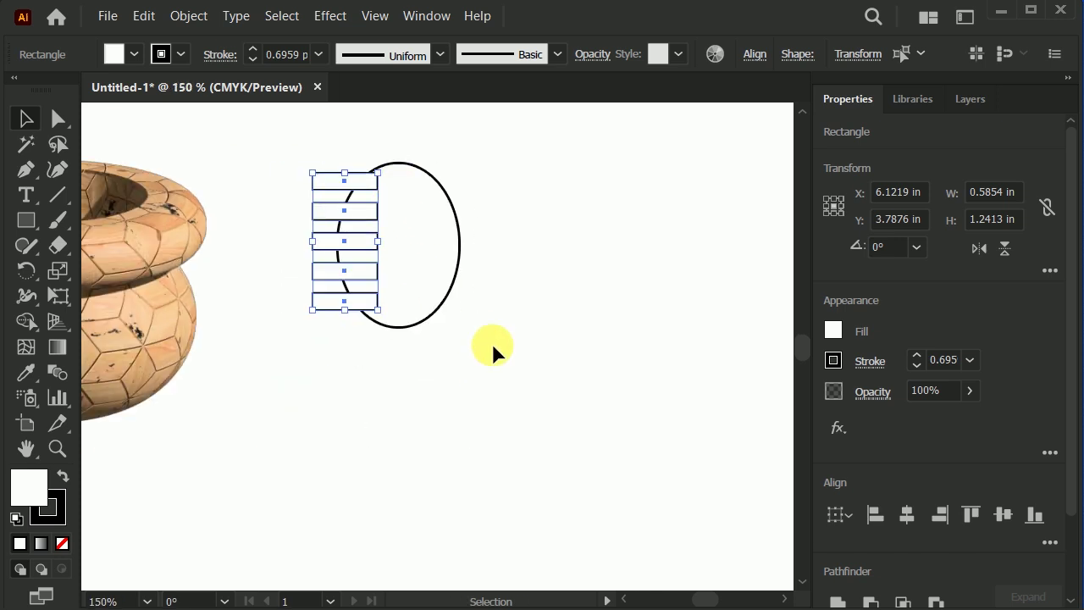
{"action": "left_click_drag", "start_coordinate": [492, 343], "coordinate": [465, 355]}
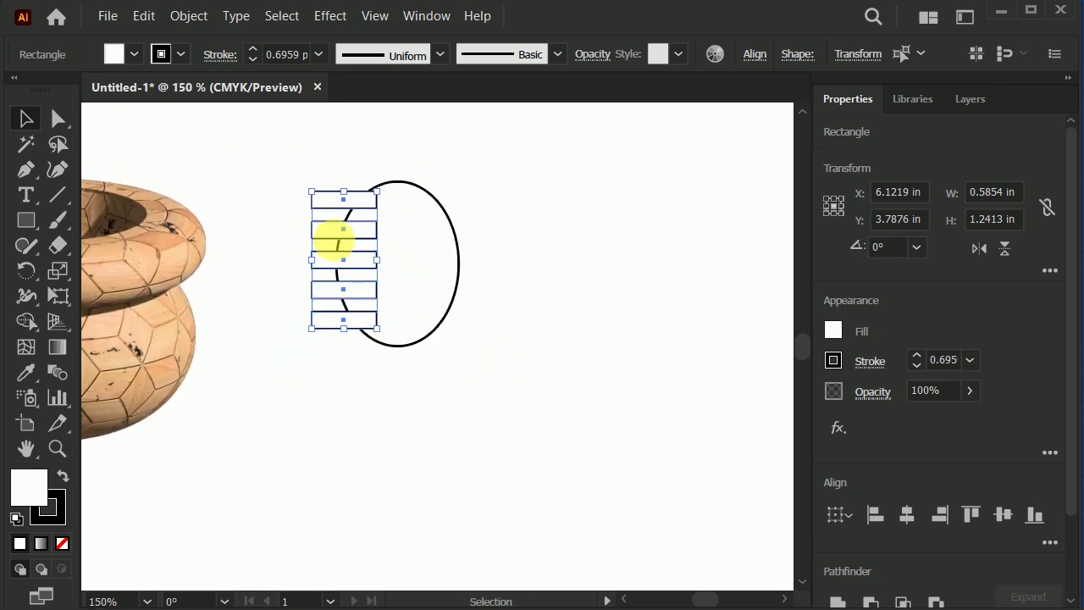
{"action": "left_click", "coordinate": [26, 220]}
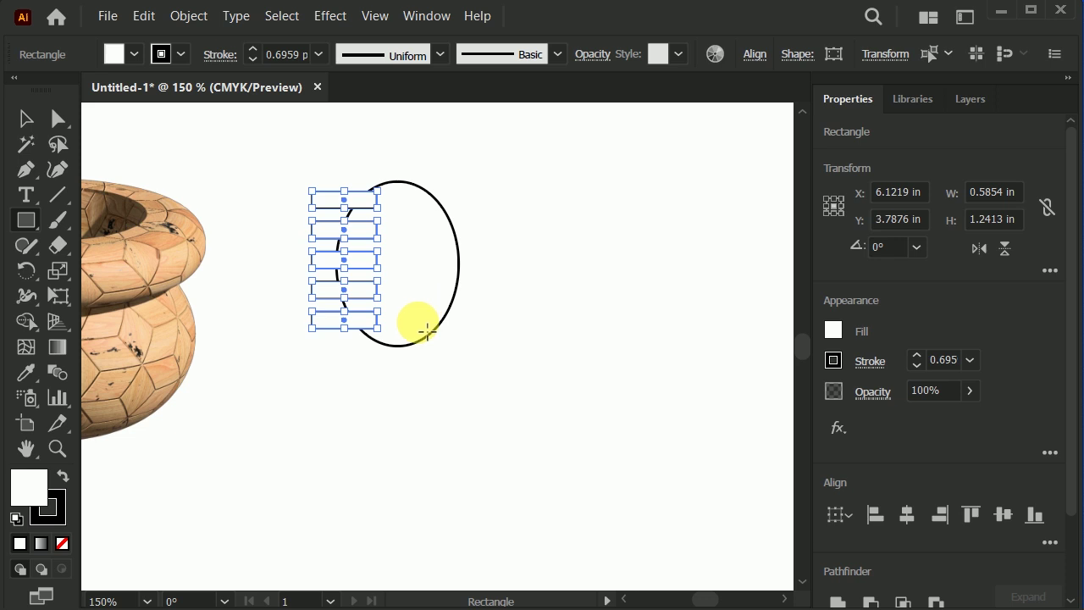
Step: Draw a tall 0.2759 × 2.1609 in handle rectangle hanging below the oval
{"action": "left_click_drag", "start_coordinate": [414, 332], "coordinate": [384, 578]}
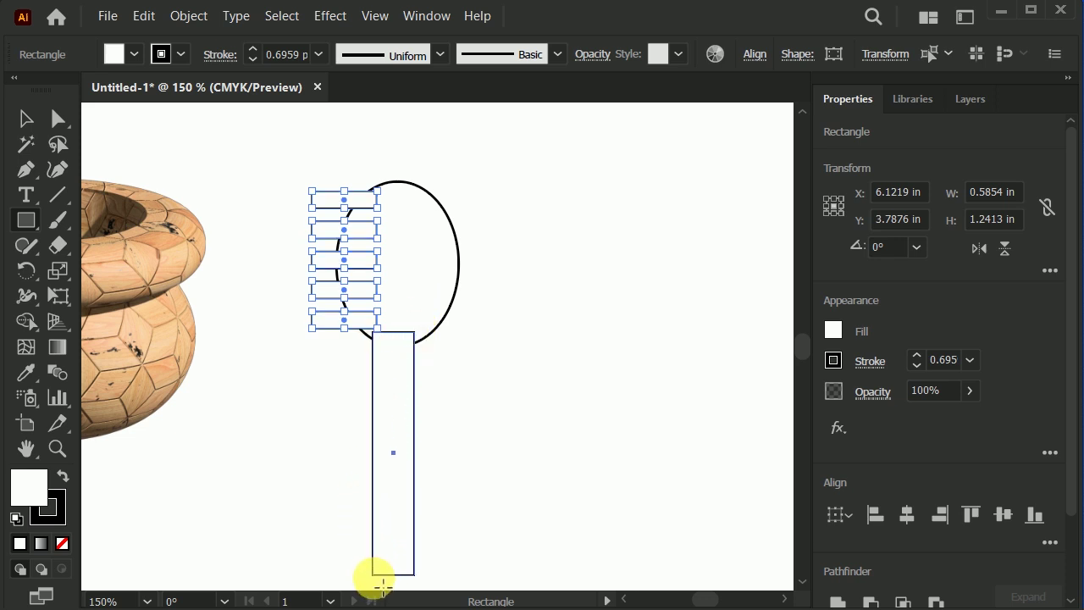
{"action": "left_click_drag", "start_coordinate": [388, 580], "coordinate": [395, 579]}
{"action": "left_click", "coordinate": [26, 118]}
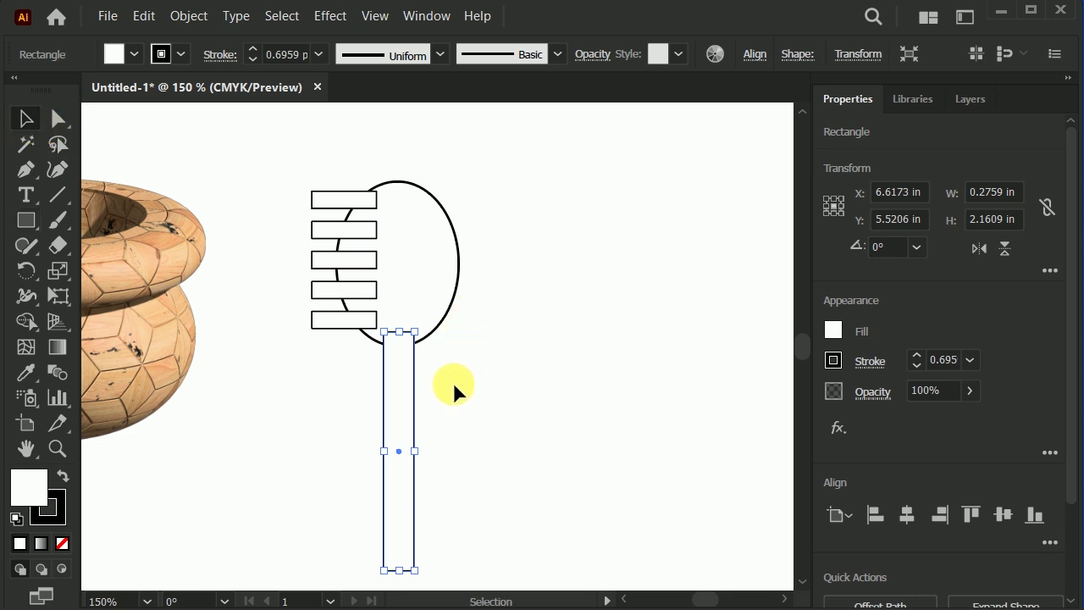
{"action": "left_click", "coordinate": [453, 388]}
{"action": "scroll", "coordinate": [451, 364], "scroll_direction": "down", "scroll_amount": 4}
{"action": "left_click", "coordinate": [426, 346]}
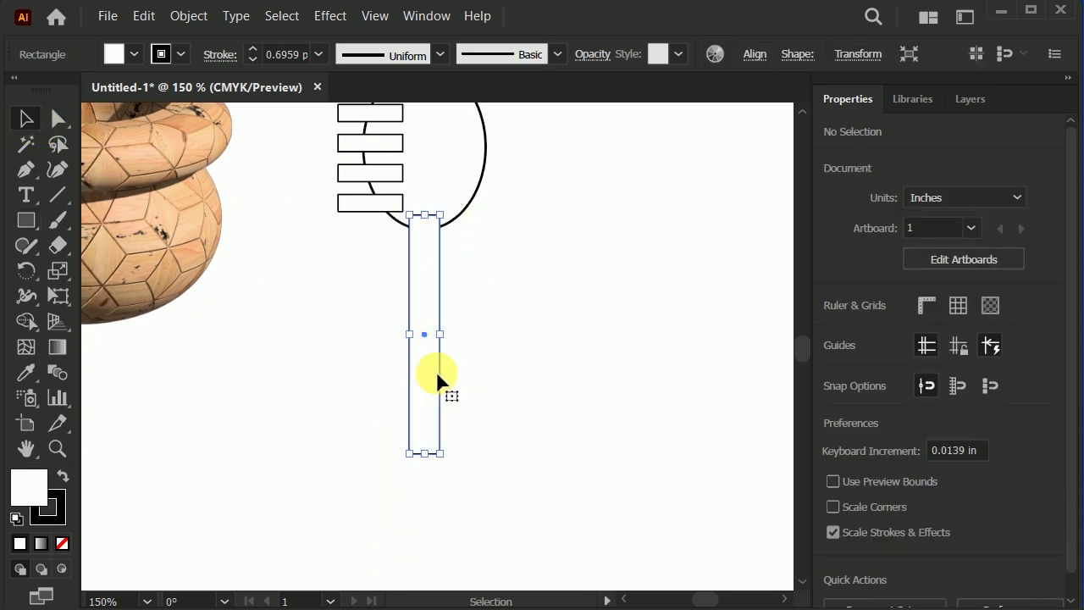
Step: Copy the handle rectangle and Paste in Front a duplicate on top of it
{"action": "scroll", "coordinate": [437, 372], "scroll_direction": "up", "scroll_amount": 1}
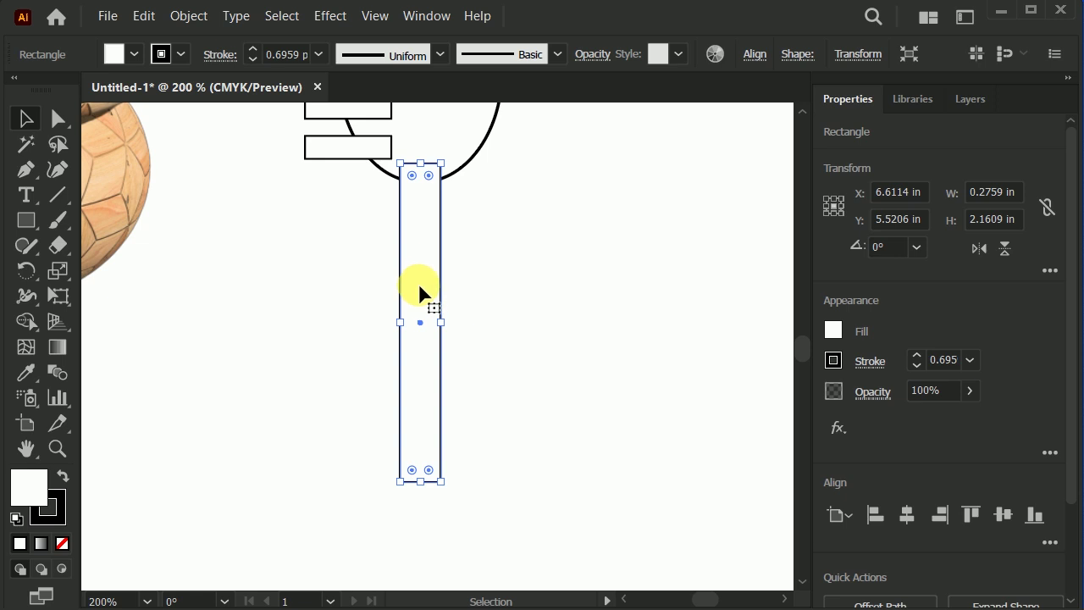
{"action": "right_click", "coordinate": [416, 228]}
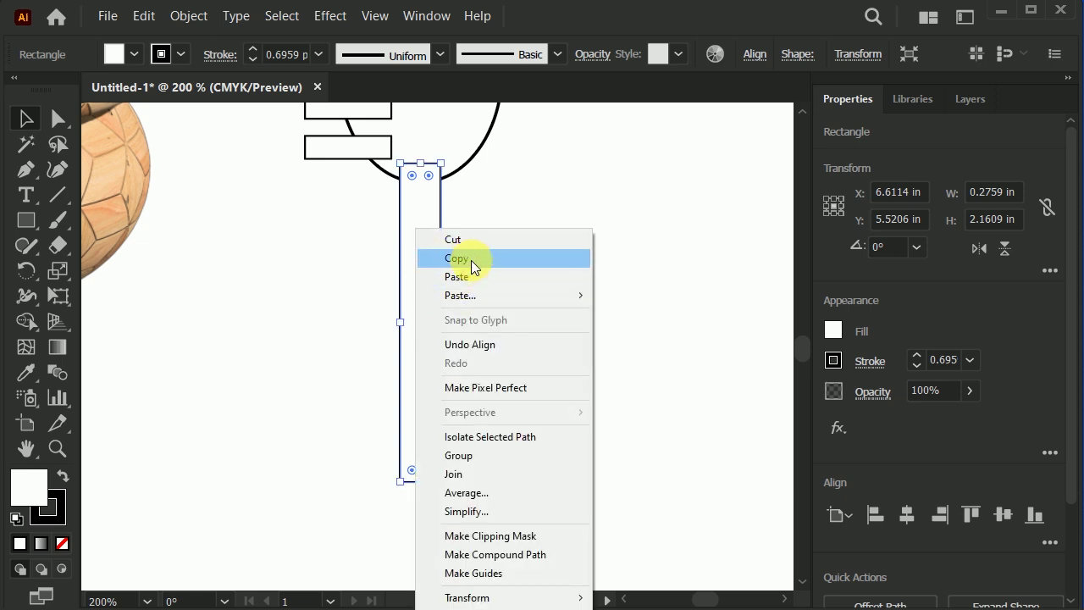
{"action": "left_click", "coordinate": [465, 259]}
{"action": "right_click", "coordinate": [489, 229]}
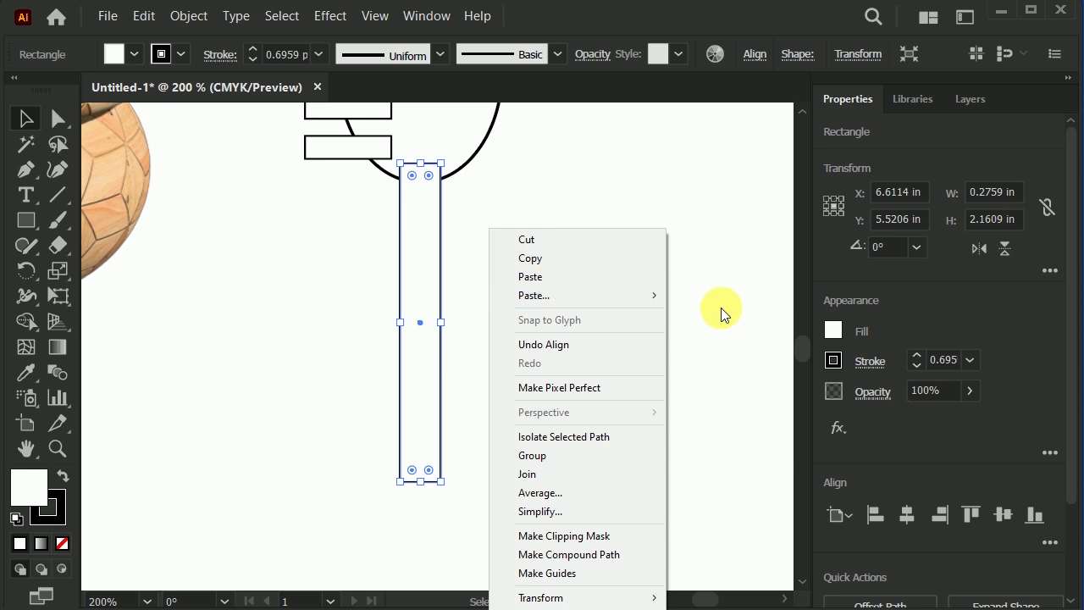
{"action": "mouse_move", "coordinate": [543, 295]}
{"action": "left_click", "coordinate": [698, 294]}
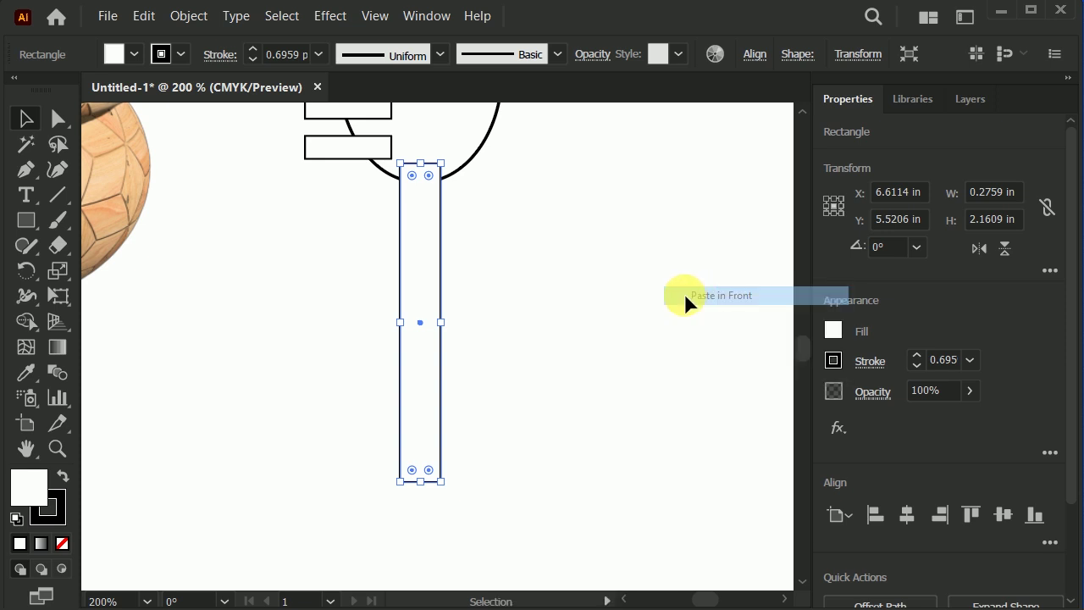
Step: Shorten the pasted copy into a small end block with only its top-left corner rounded
{"action": "mouse_move", "coordinate": [420, 163]}
{"action": "left_mouse_down"}
{"action": "mouse_move", "coordinate": [422, 452]}
{"action": "mouse_move", "coordinate": [341, 441]}
{"action": "left_mouse_up"}
{"action": "scroll", "coordinate": [421, 449], "scroll_direction": "up", "scroll_amount": 1, "text": "alt"}
{"action": "scroll", "coordinate": [407, 462], "scroll_direction": "up", "scroll_amount": 2, "text": "alt"}
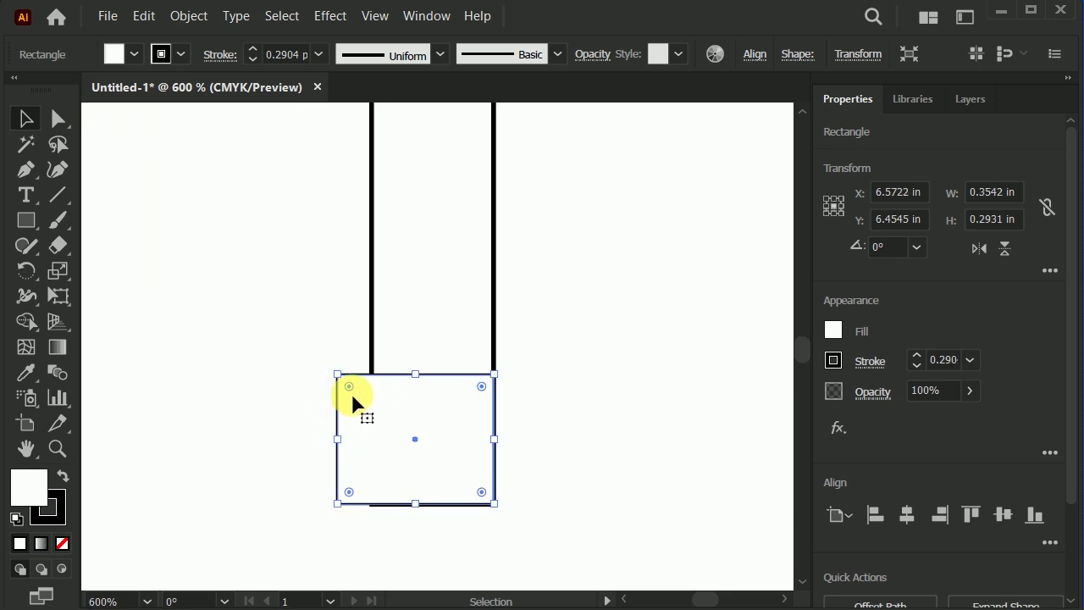
{"action": "left_click_drag", "start_coordinate": [352, 393], "coordinate": [377, 424]}
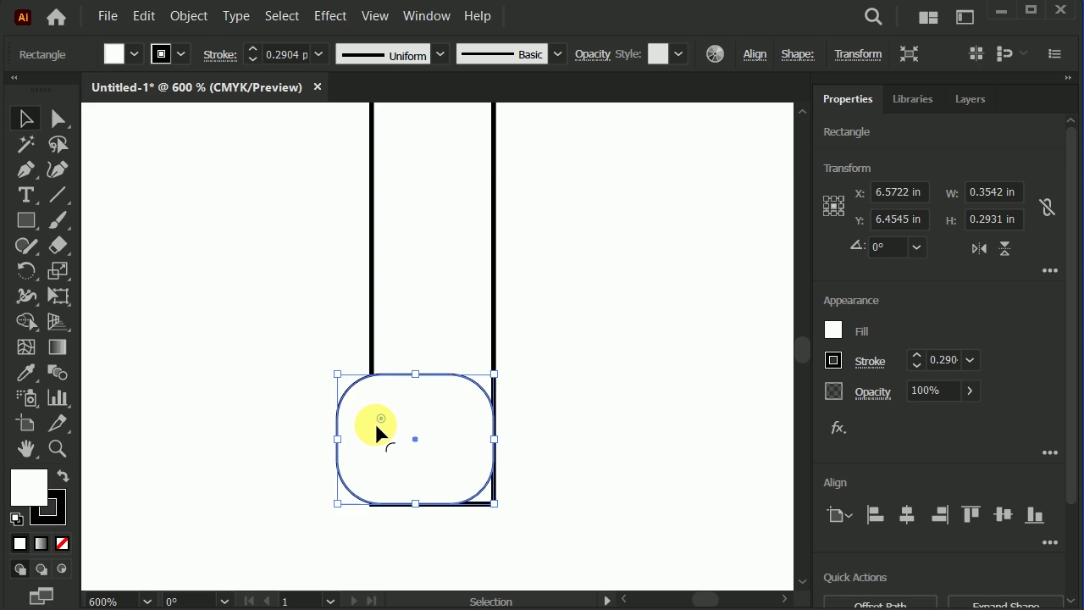
{"action": "key", "text": "ctrl+z"}
{"action": "left_click_drag", "start_coordinate": [350, 386], "coordinate": [399, 453]}
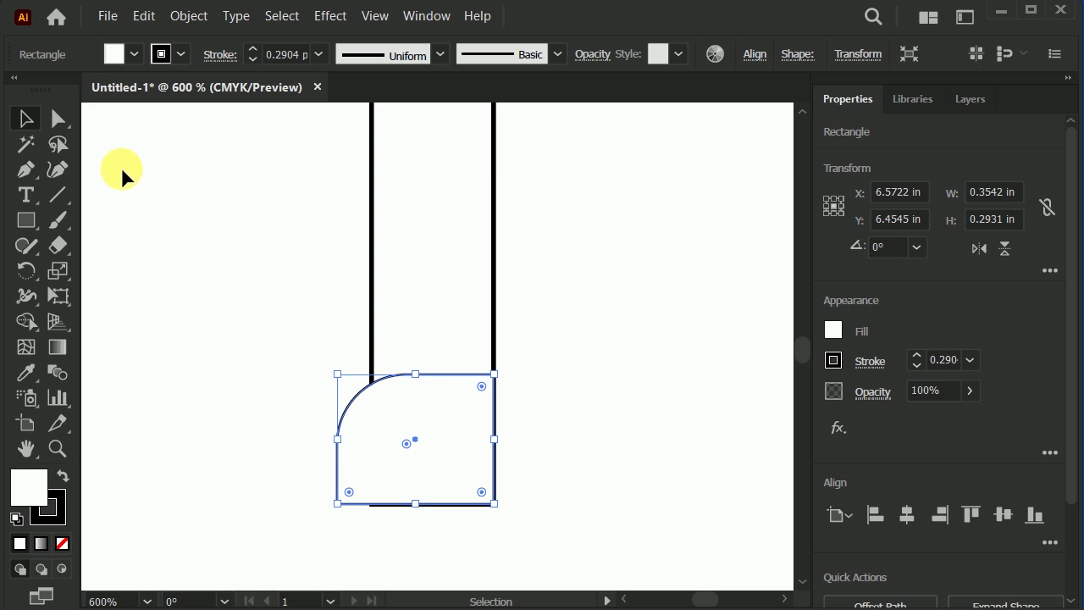
Step: Slide the block's bottom-left anchor inward into a diagonal bevel level with the bottom edge
{"action": "left_click", "coordinate": [64, 125]}
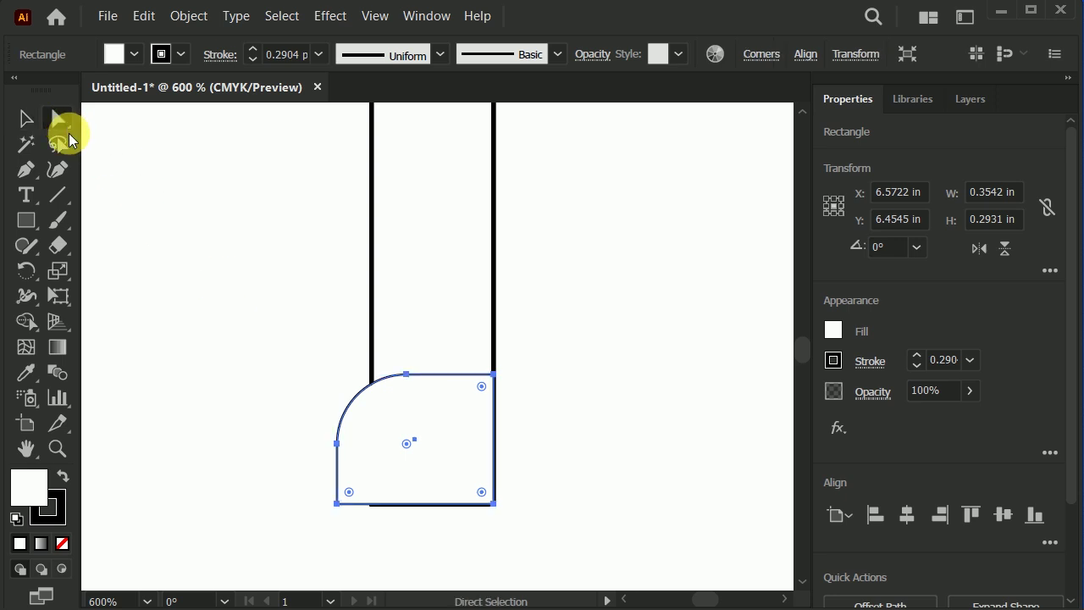
{"action": "left_click", "coordinate": [337, 505]}
{"action": "left_click_drag", "start_coordinate": [337, 505], "coordinate": [376, 505]}
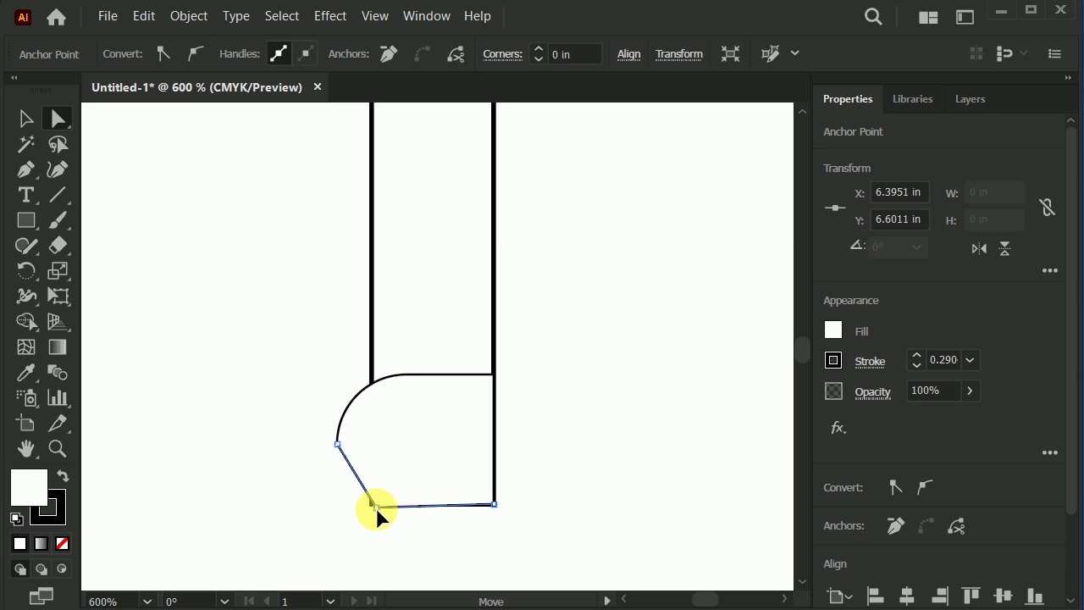
{"action": "left_click_drag", "start_coordinate": [376, 506], "coordinate": [374, 505]}
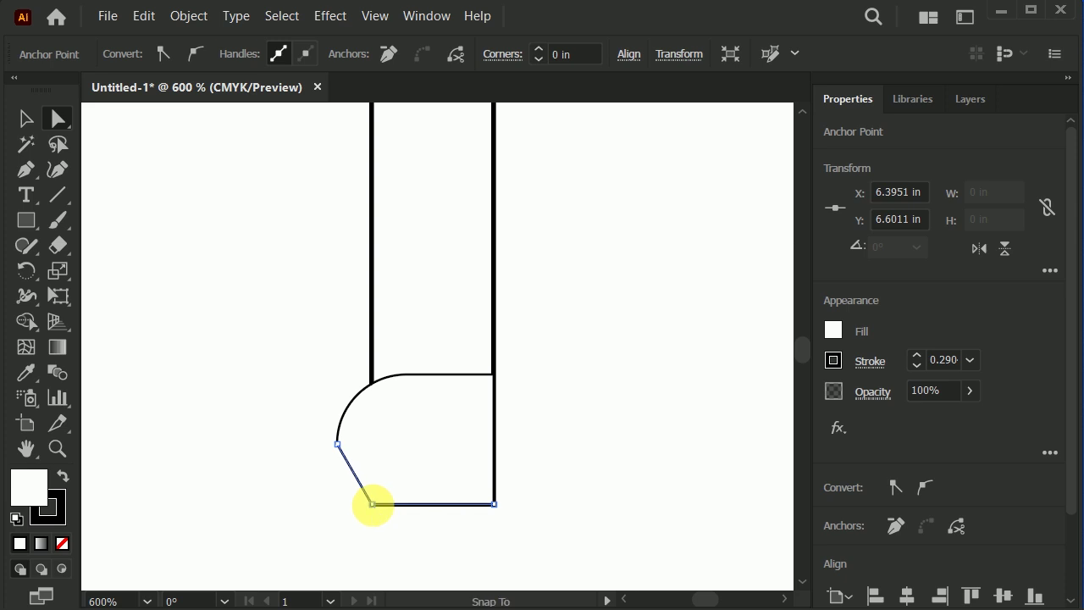
{"action": "scroll", "coordinate": [570, 477], "scroll_direction": "down", "scroll_amount": 1}
{"action": "scroll", "coordinate": [557, 479], "scroll_direction": "down", "scroll_amount": 1}
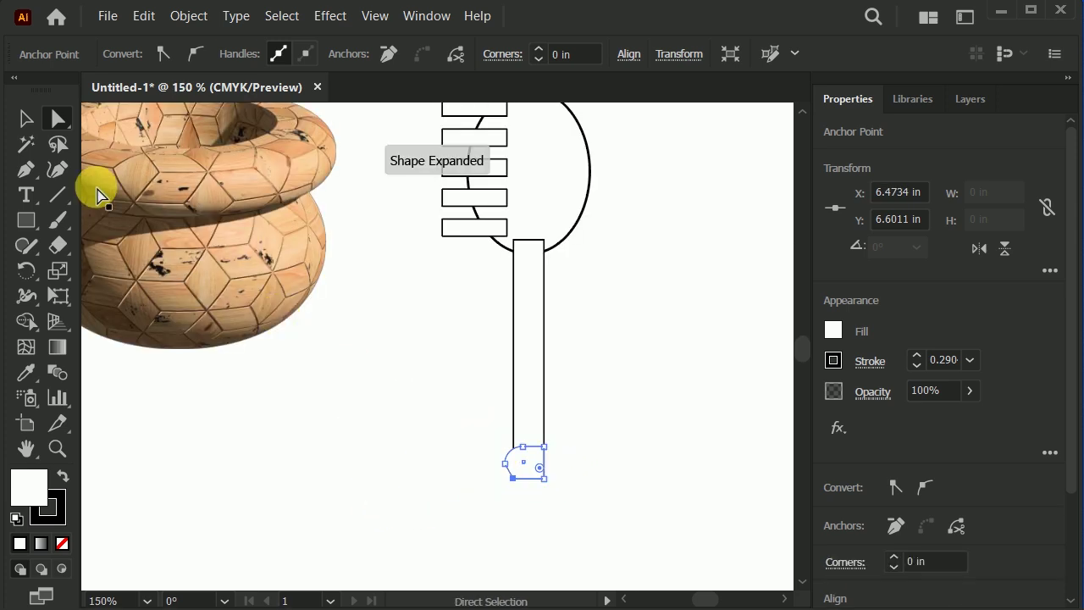
{"action": "left_click", "coordinate": [25, 118]}
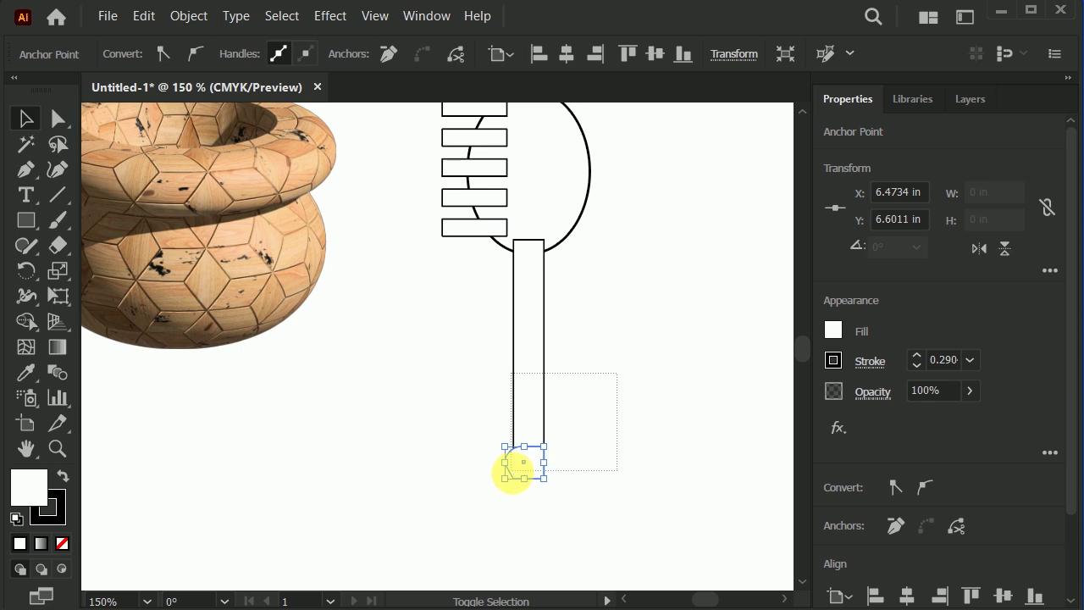
{"action": "left_click_drag", "start_coordinate": [616, 382], "coordinate": [513, 471]}
{"action": "scroll", "coordinate": [583, 458], "scroll_direction": "up", "scroll_amount": 1}
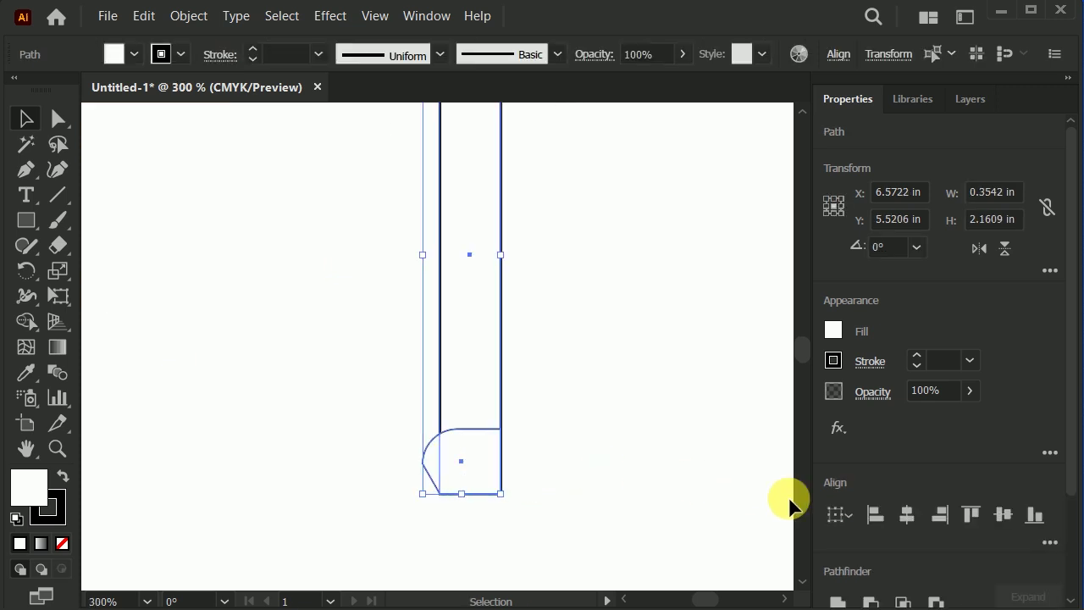
Step: Unite the handle stem and its end block into one shape with Pathfinder
{"action": "left_click_drag", "start_coordinate": [1072, 333], "coordinate": [1064, 426]}
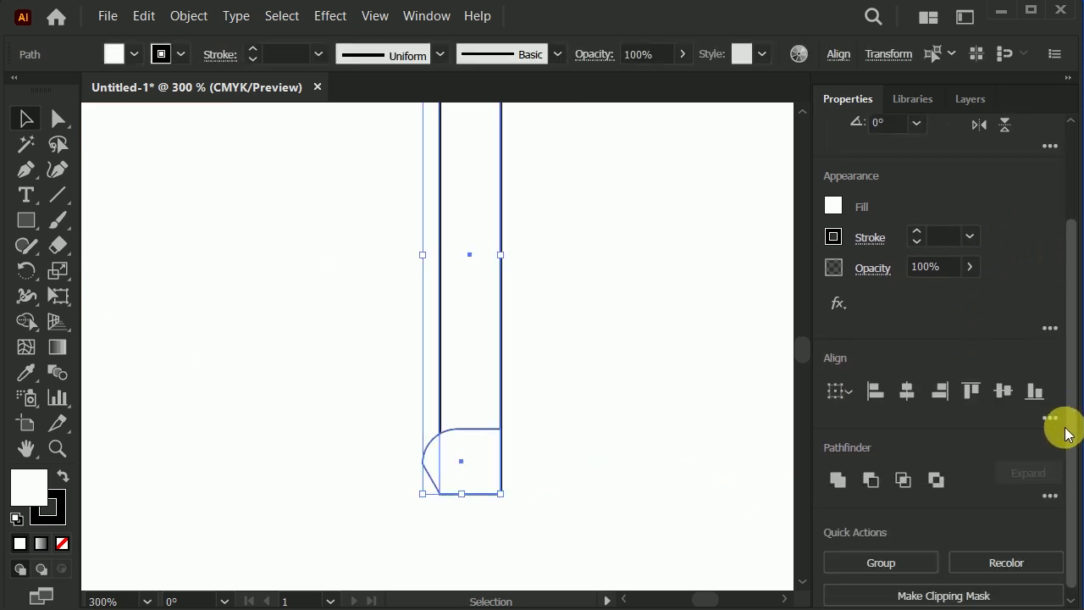
{"action": "left_click", "coordinate": [840, 479]}
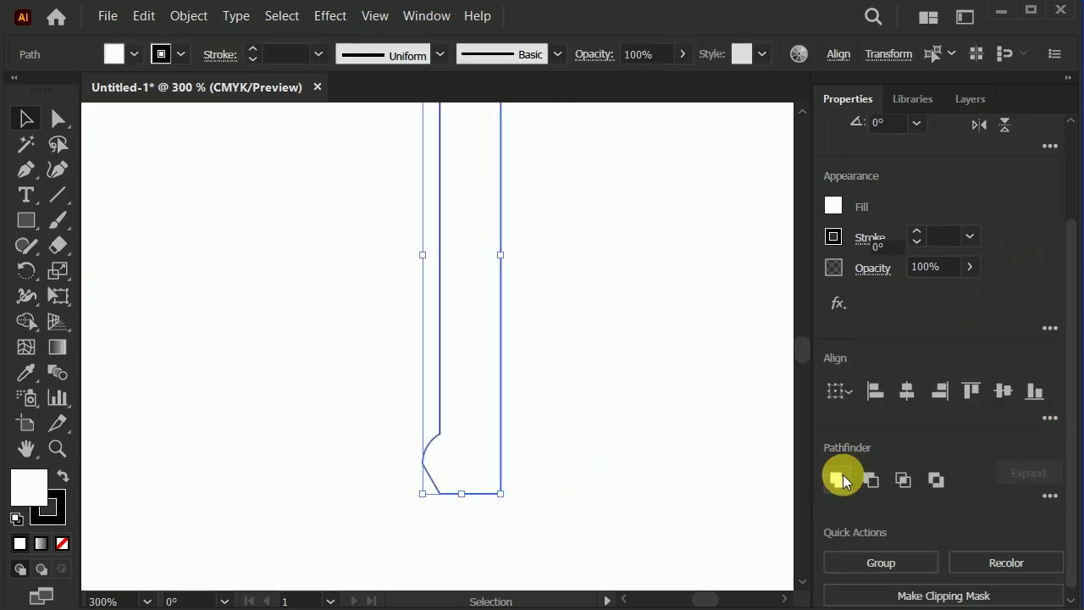
{"action": "left_click", "coordinate": [610, 393]}
{"action": "scroll", "coordinate": [541, 423], "scroll_direction": "down", "scroll_amount": 2}
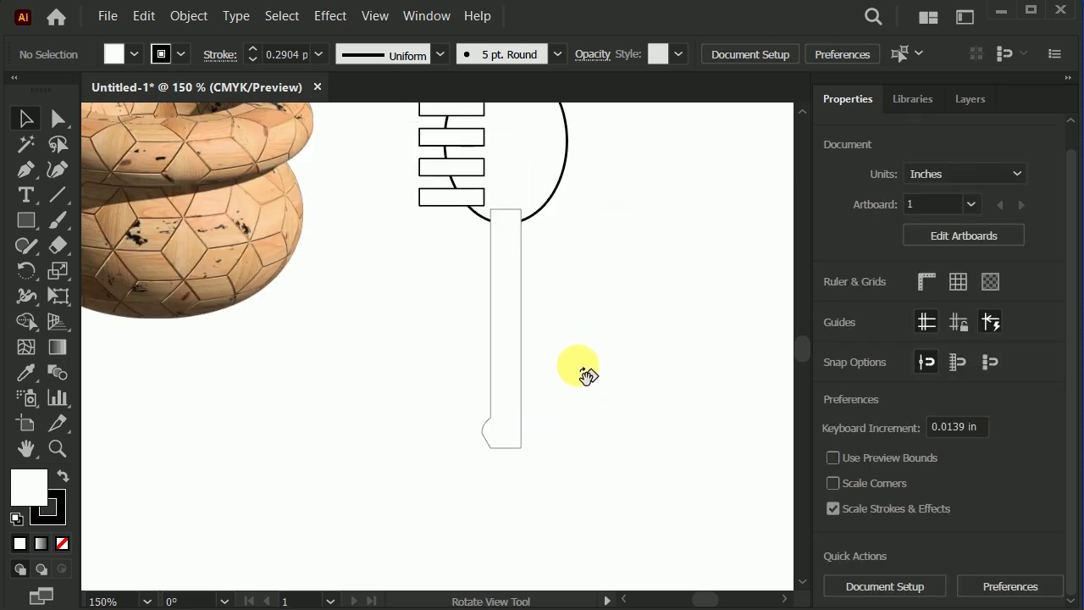
{"action": "scroll", "coordinate": [557, 372], "scroll_direction": "up", "scroll_amount": 3}
{"action": "scroll", "coordinate": [501, 346], "scroll_direction": "up", "scroll_amount": 1}
{"action": "scroll", "coordinate": [494, 334], "scroll_direction": "up", "scroll_amount": 2}
{"action": "scroll", "coordinate": [427, 293], "scroll_direction": "down", "scroll_amount": 1}
Step: Cut the five bars out of the oval with Minus Front, then unite head and stem
{"action": "left_click_drag", "start_coordinate": [233, 133], "coordinate": [463, 339]}
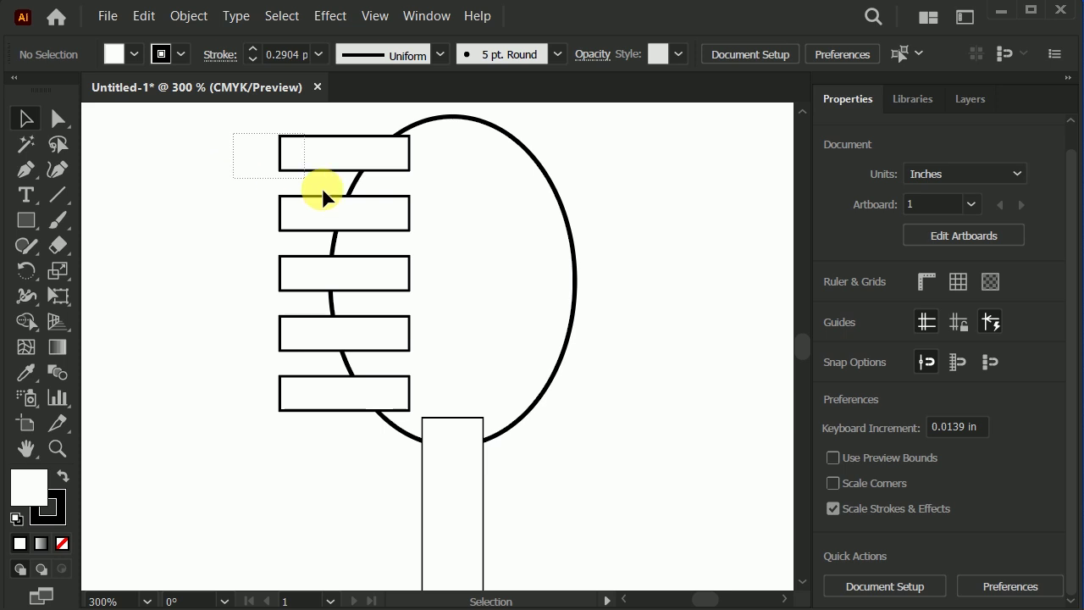
{"action": "left_click_drag", "start_coordinate": [496, 379], "coordinate": [504, 395]}
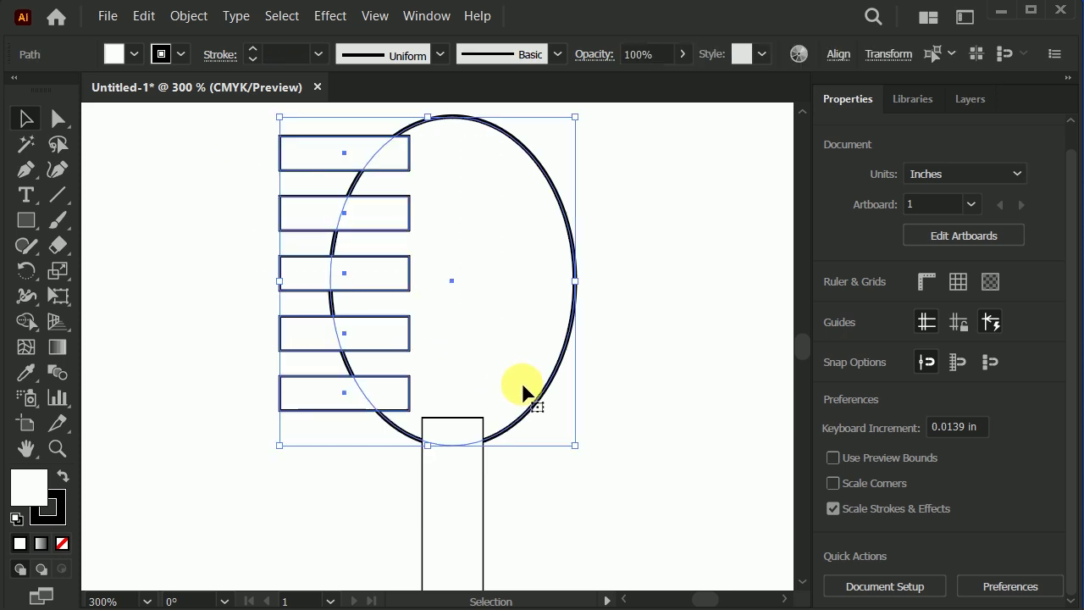
{"action": "scroll", "coordinate": [893, 312], "scroll_direction": "down", "scroll_amount": 1}
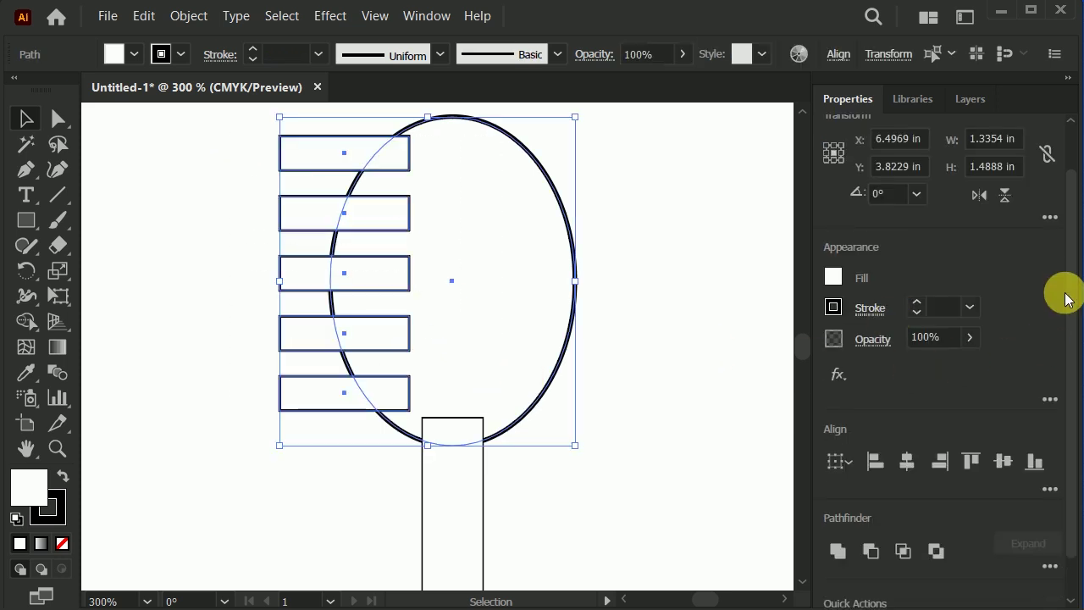
{"action": "scroll", "coordinate": [1065, 339], "scroll_direction": "down", "scroll_amount": 2}
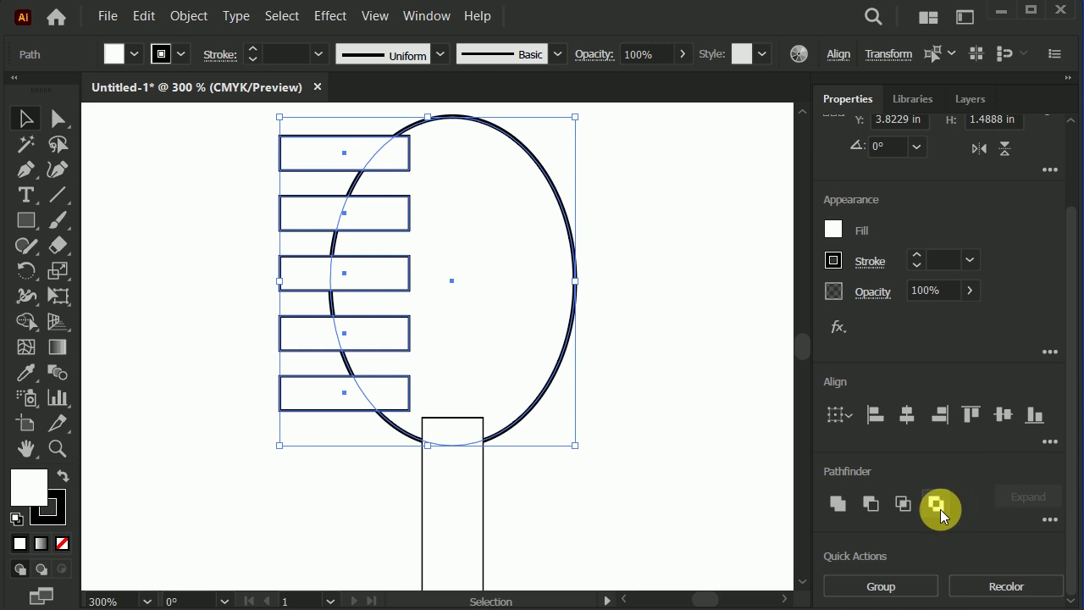
{"action": "left_click", "coordinate": [876, 501]}
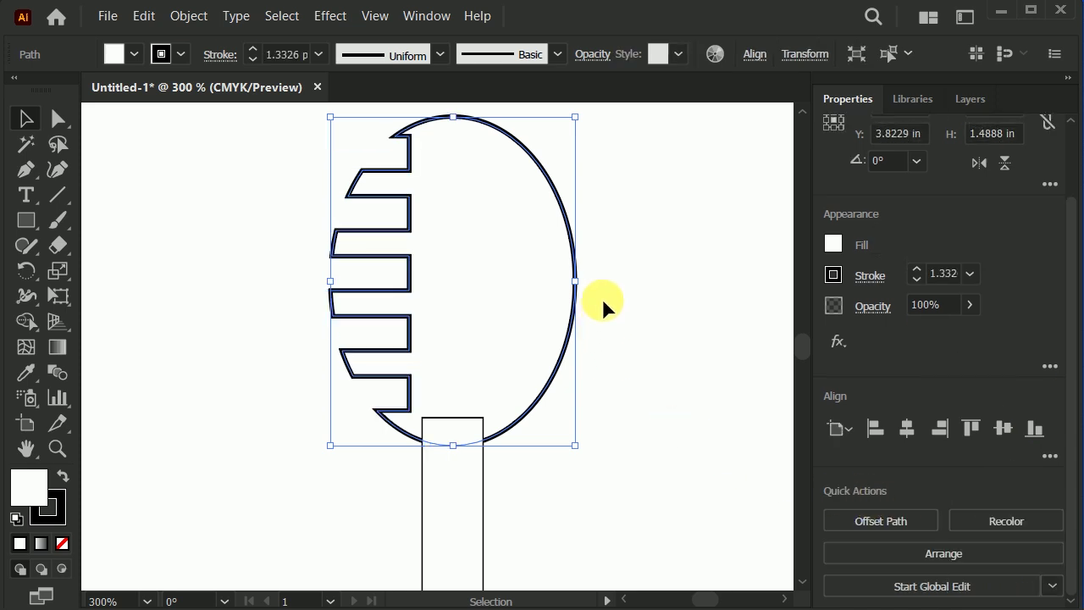
{"action": "left_click", "coordinate": [434, 488], "text": "shift"}
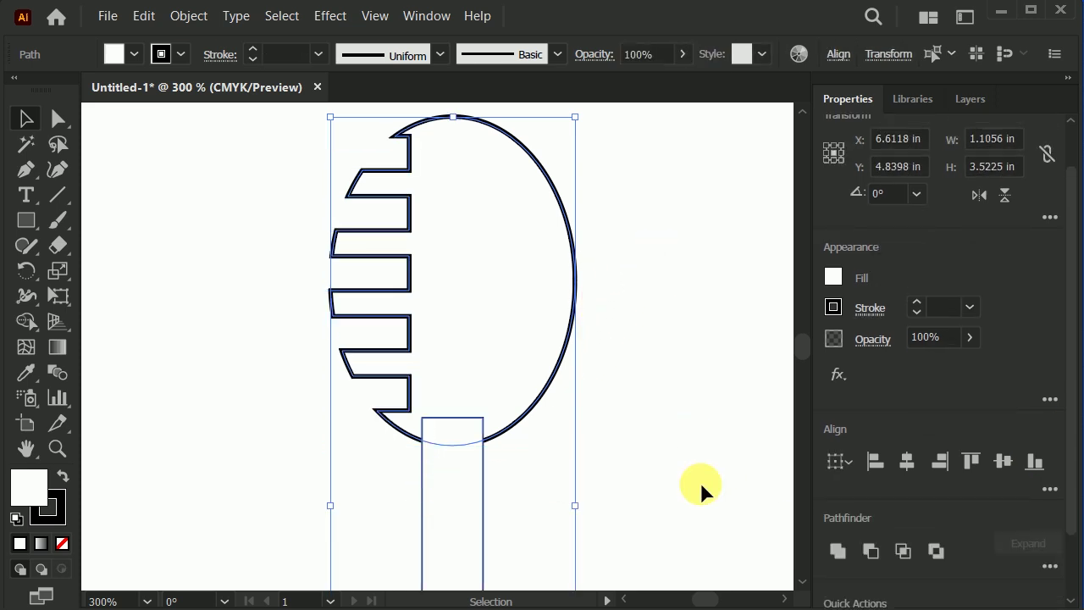
{"action": "left_click", "coordinate": [838, 551]}
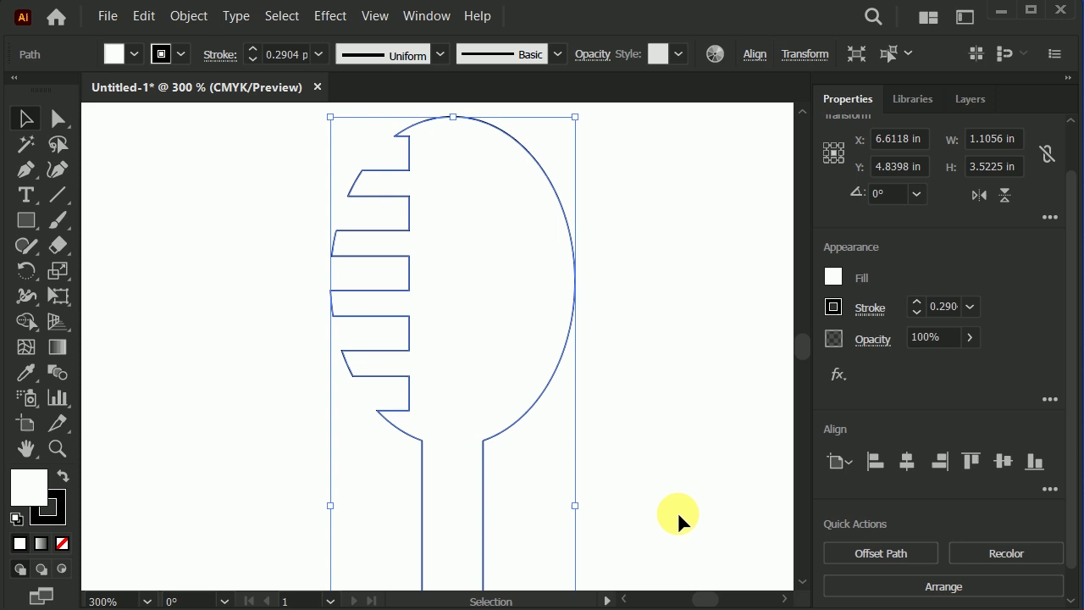
{"action": "left_click", "coordinate": [606, 305]}
{"action": "scroll", "coordinate": [450, 218], "scroll_direction": "down", "scroll_amount": 1}
Step: Scale the dipper outline down to 0.5934 × 1.8906 in and move it closer to the pot
{"action": "scroll", "coordinate": [450, 218], "scroll_direction": "down", "scroll_amount": 2}
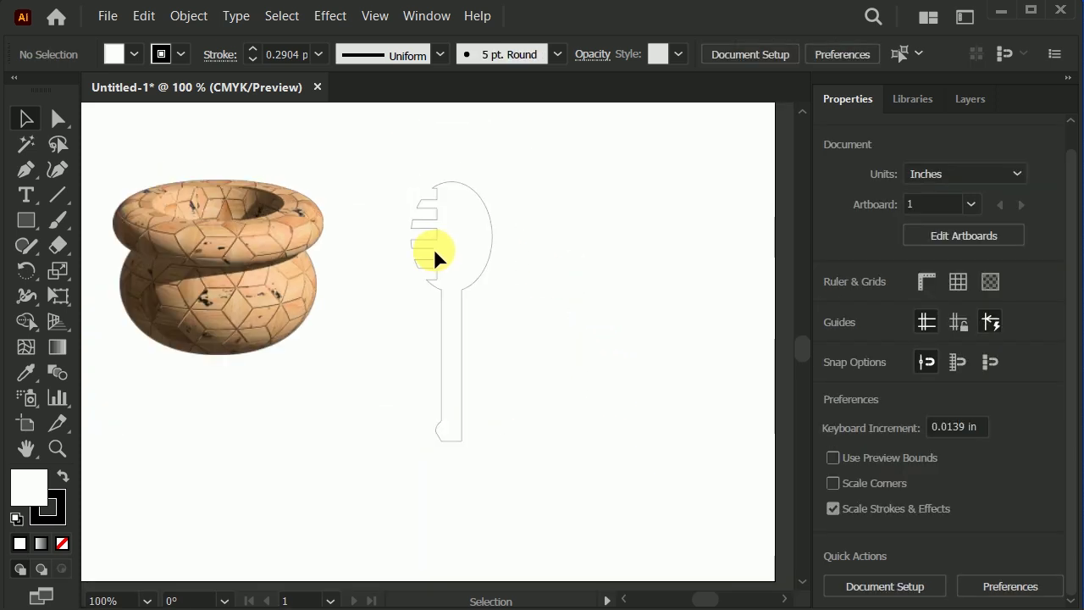
{"action": "left_click", "coordinate": [438, 239]}
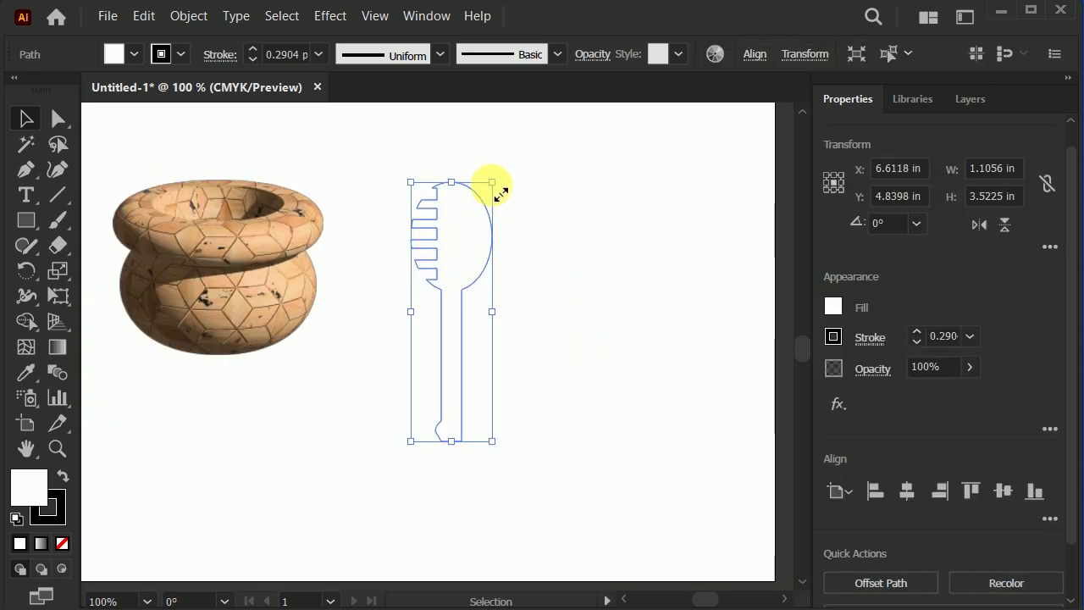
{"action": "left_click_drag", "start_coordinate": [501, 194], "coordinate": [476, 246]}
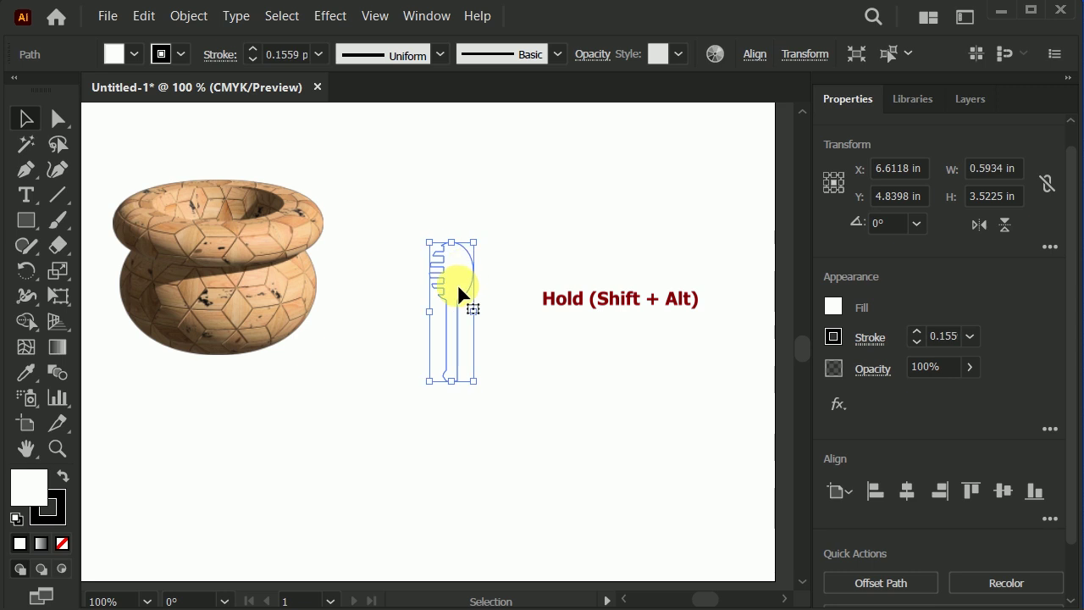
{"action": "left_click_drag", "start_coordinate": [452, 299], "coordinate": [388, 250]}
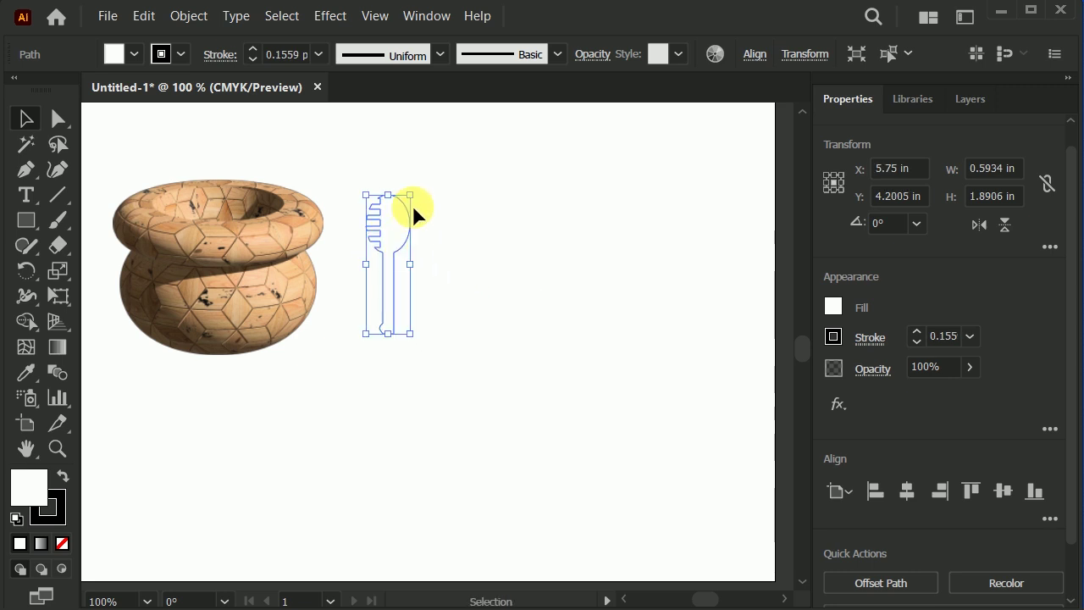
{"action": "left_click", "coordinate": [420, 202], "text": "shift"}
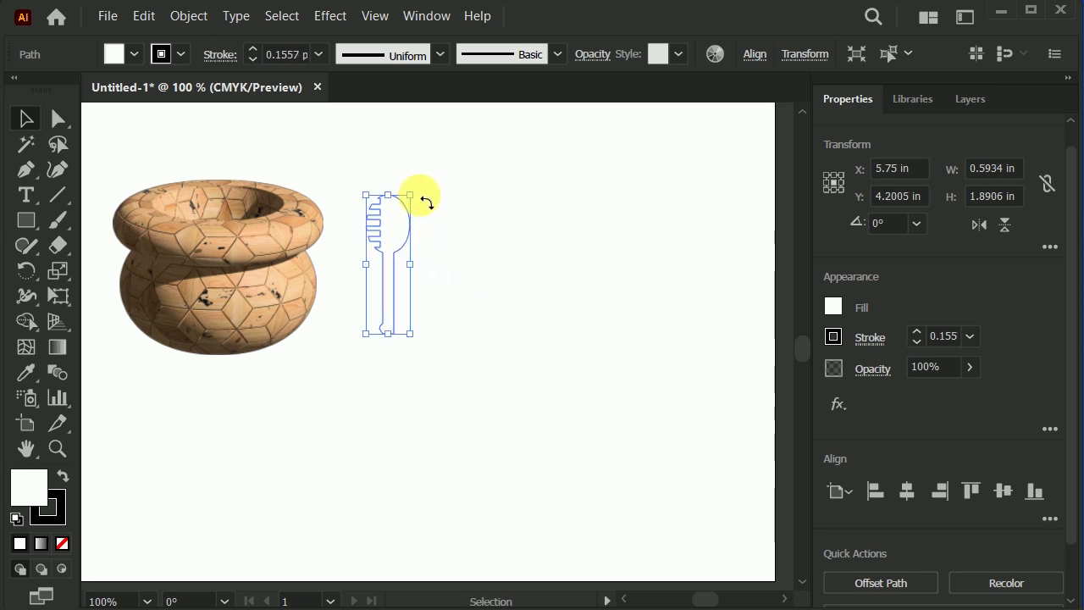
{"action": "key", "text": "z"}
{"action": "left_click_drag", "start_coordinate": [284, 160], "coordinate": [539, 390]}
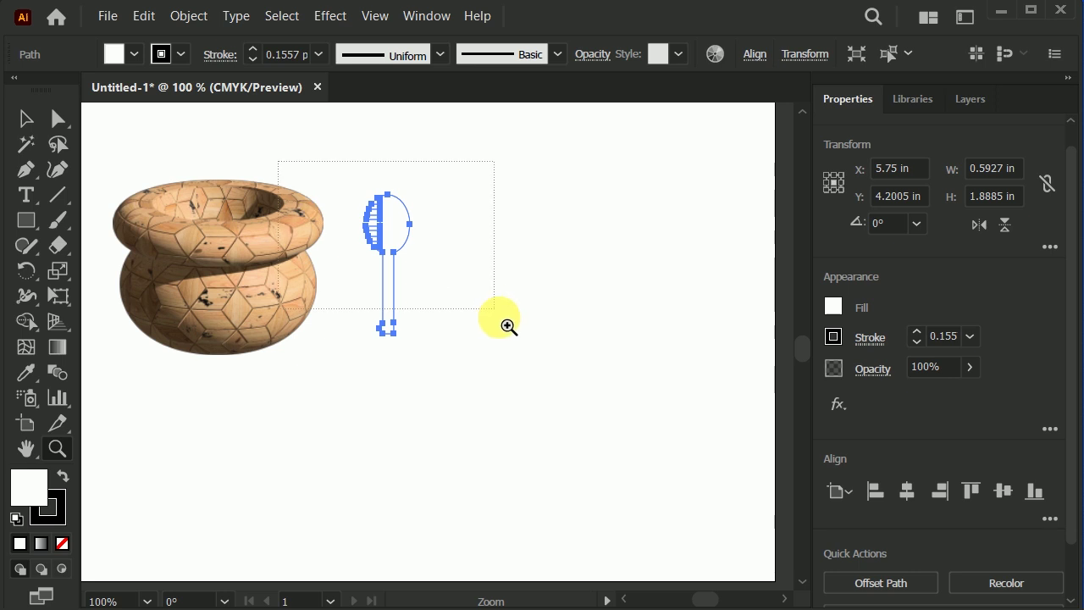
{"action": "key", "text": "ctrl+minus"}
{"action": "key", "text": "ctrl+minus"}
{"action": "key", "text": "v"}
{"action": "left_click", "coordinate": [412, 254]}
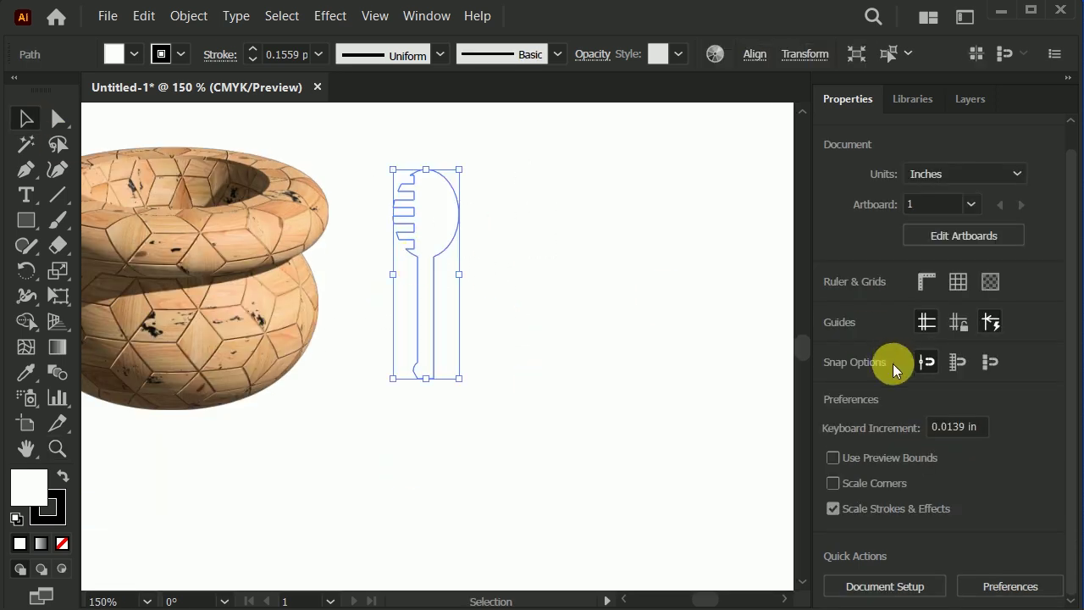
{"action": "left_click", "coordinate": [966, 333]}
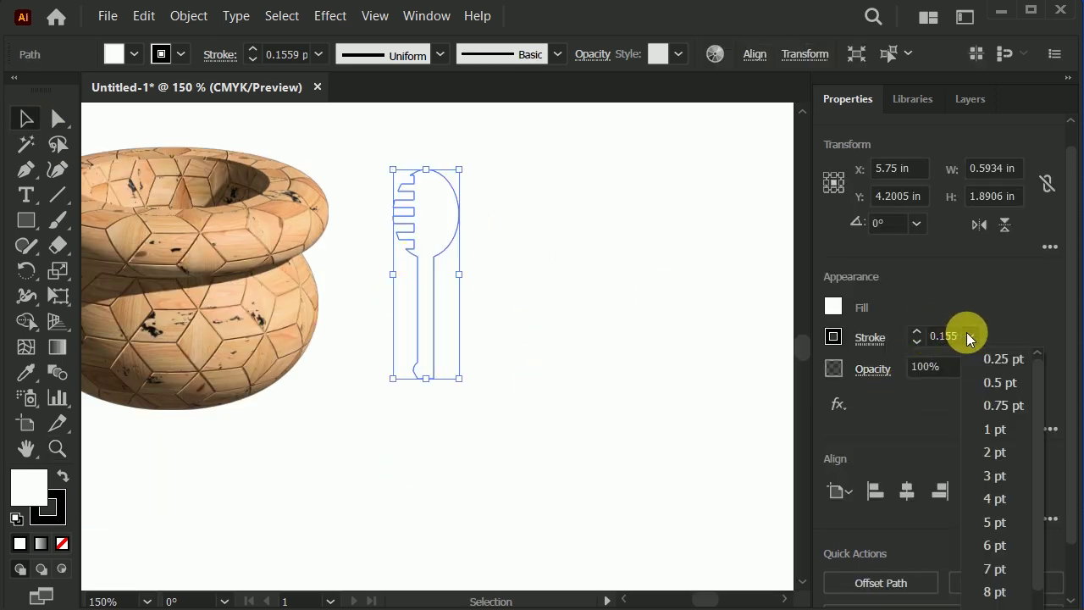
Step: Give the dipper a 1 pt stroke and draw a vertical line through its centre
{"action": "left_click", "coordinate": [988, 422]}
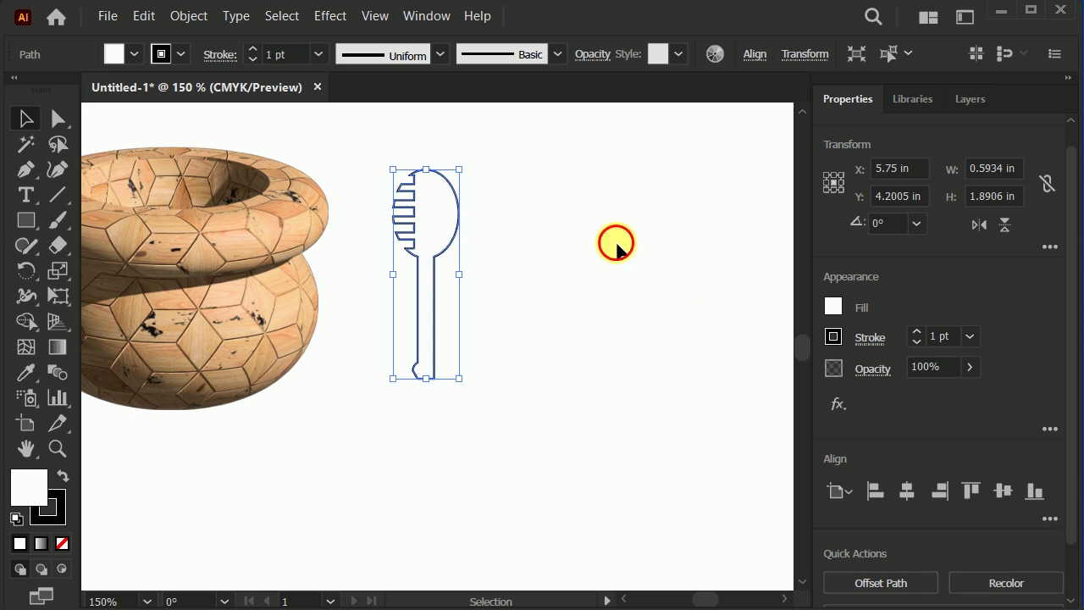
{"action": "left_click", "coordinate": [617, 245]}
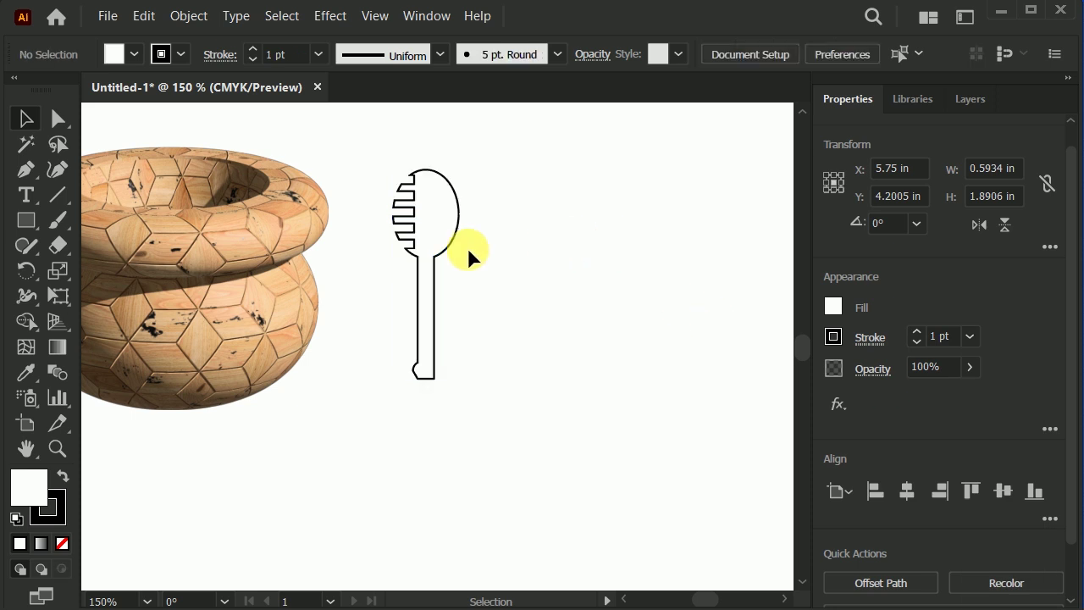
{"action": "left_click", "coordinate": [18, 172]}
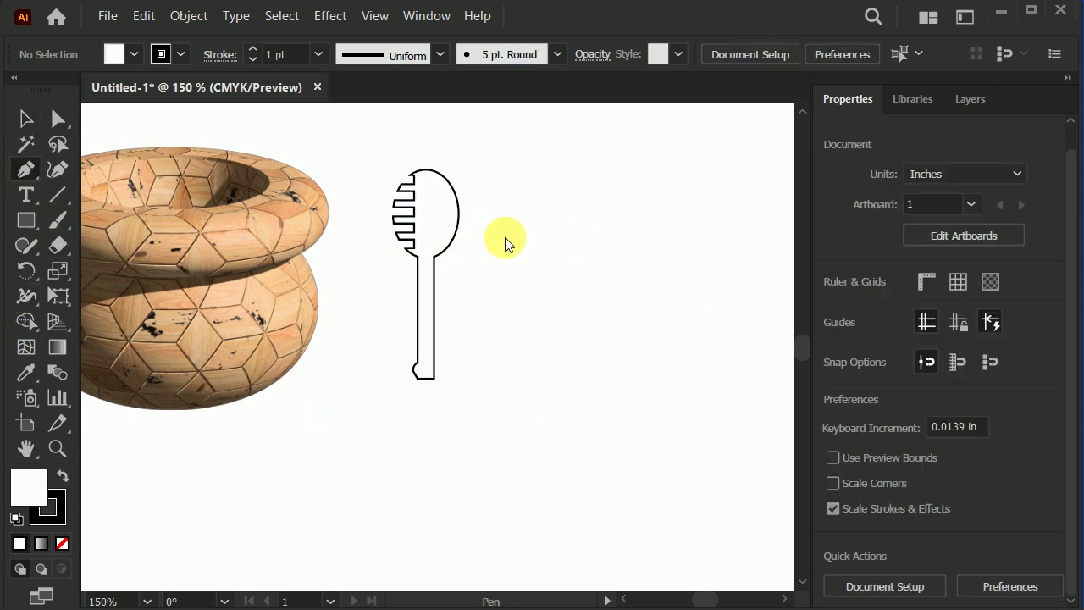
{"action": "left_click", "coordinate": [427, 150]}
{"action": "left_click", "coordinate": [427, 415], "text": "shift"}
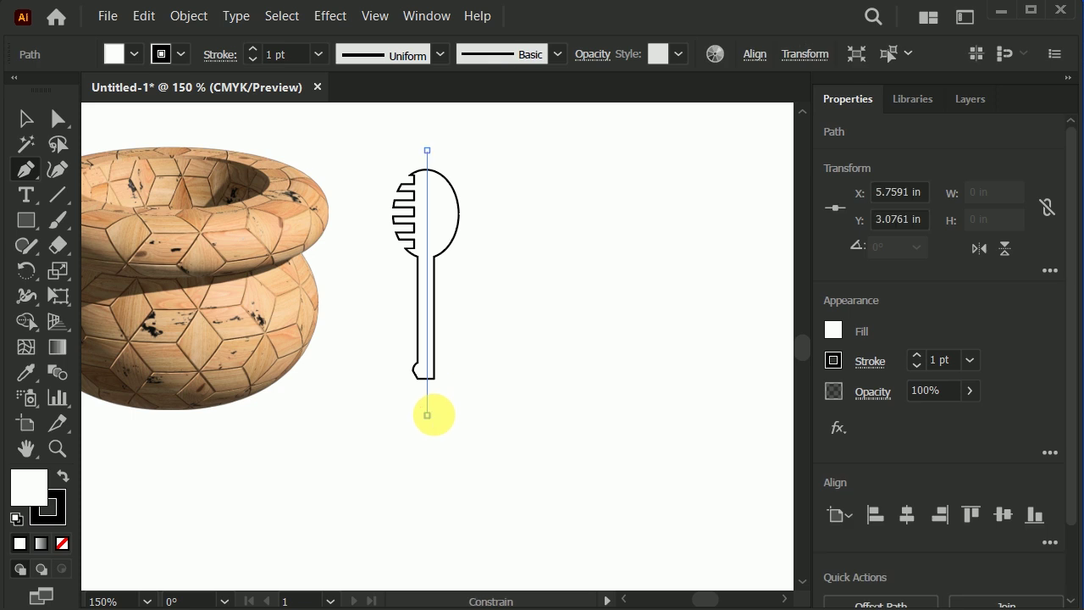
{"action": "key", "text": "Escape"}
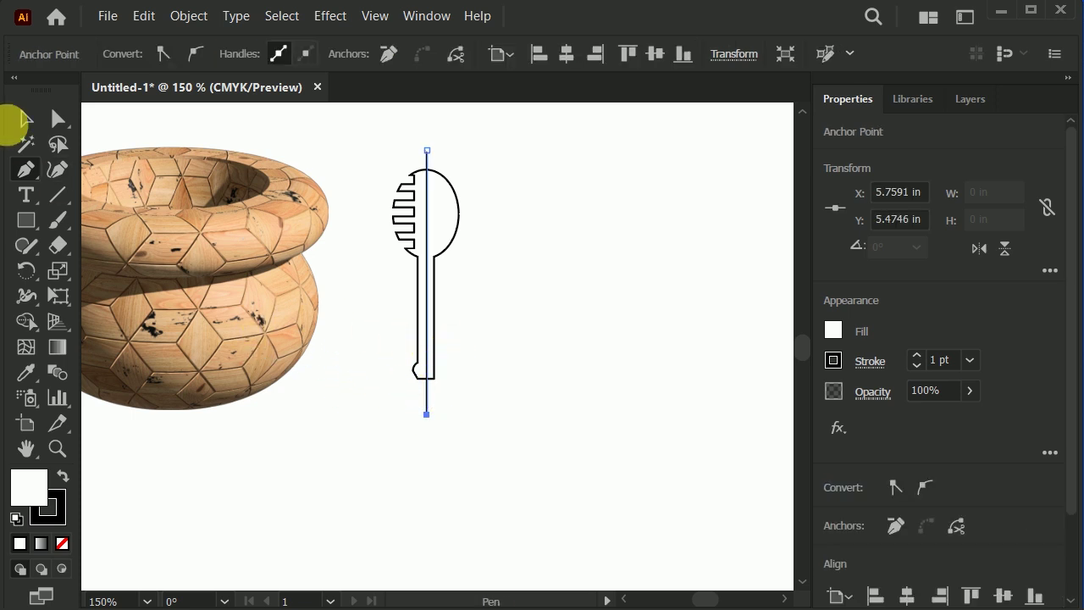
Step: Zoom in on the dipper and select the outline together with the vertical line
{"action": "left_click", "coordinate": [26, 119]}
{"action": "key", "text": "z"}
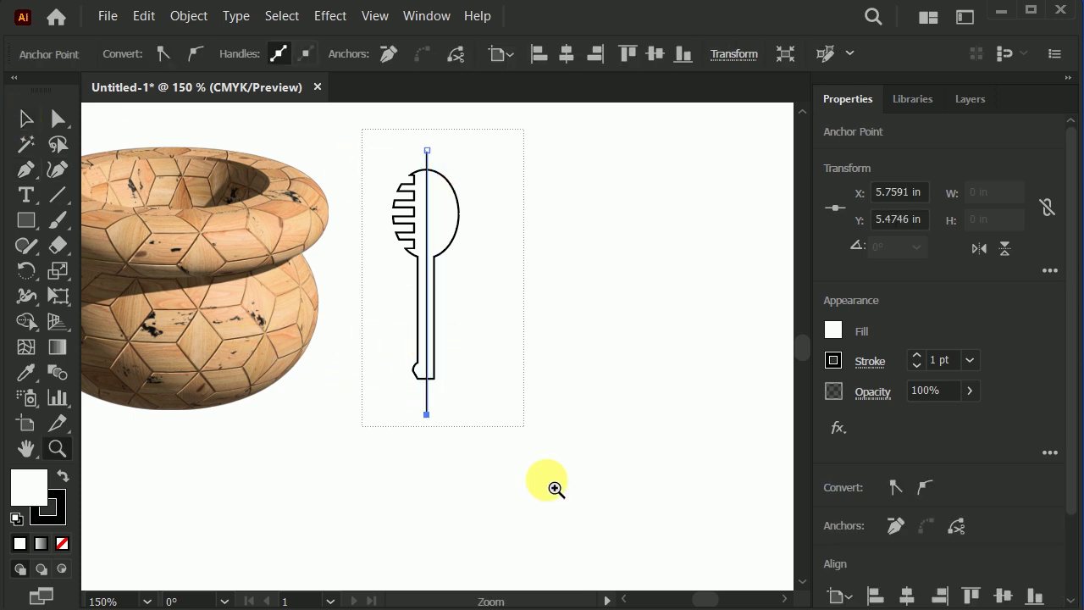
{"action": "left_click_drag", "start_coordinate": [419, 262], "coordinate": [536, 477]}
{"action": "left_click", "coordinate": [26, 118]}
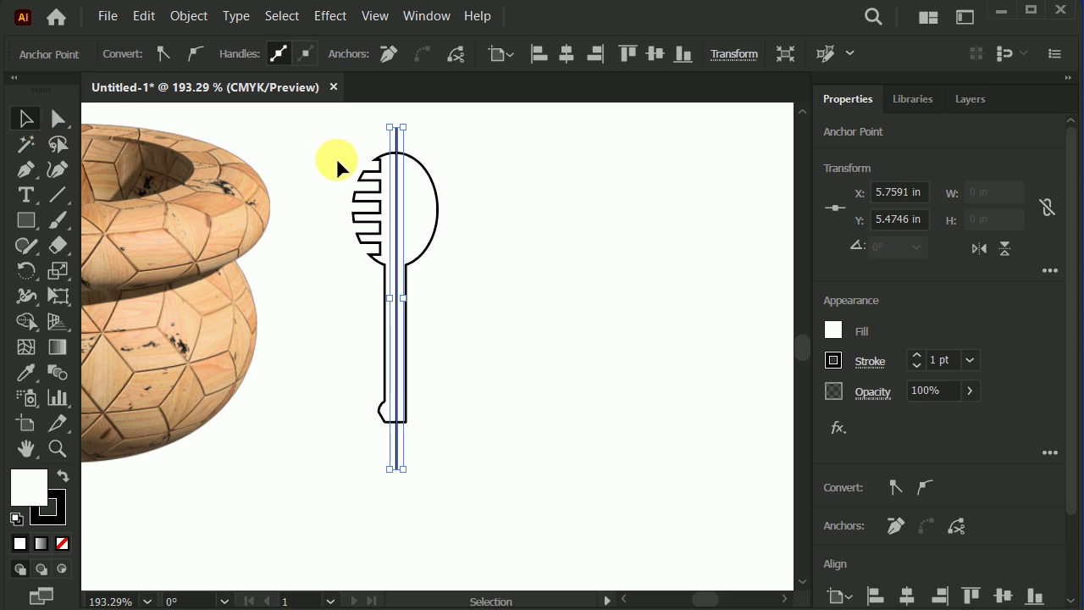
{"action": "left_click_drag", "start_coordinate": [334, 161], "coordinate": [476, 286]}
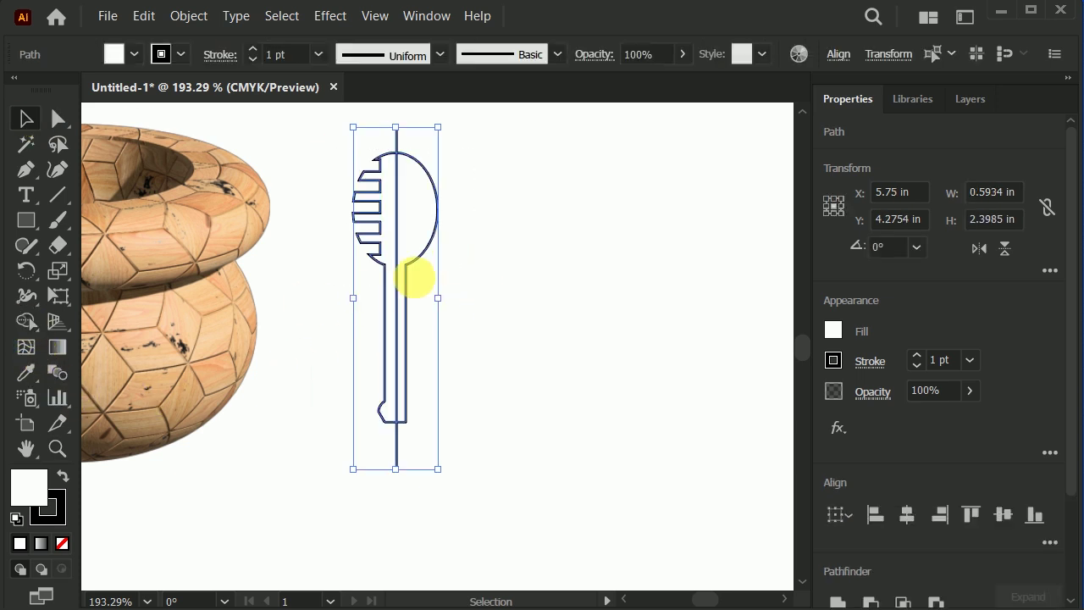
Step: Center-align outline and line, then Shape Builder-merge the teeth and left shaft into a black shape
{"action": "left_click", "coordinate": [904, 520]}
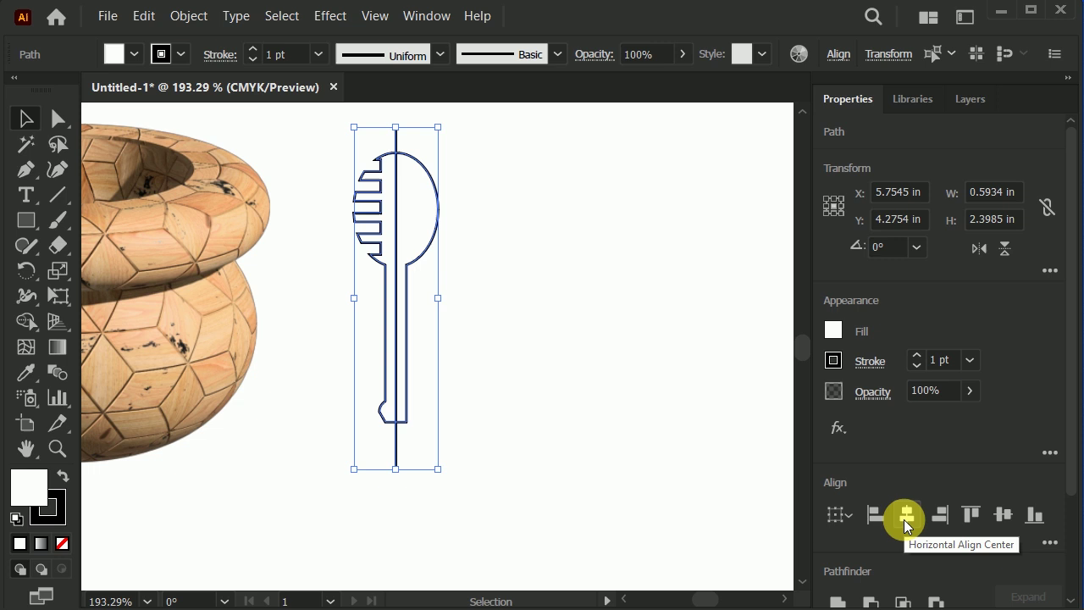
{"action": "left_click", "coordinate": [28, 322]}
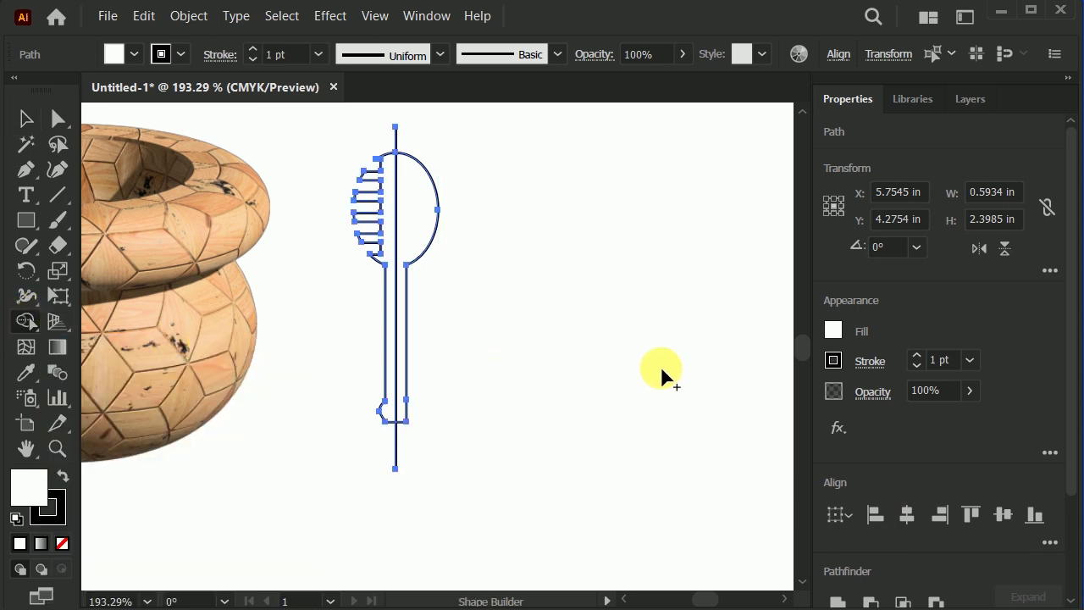
{"action": "left_click", "coordinate": [834, 331]}
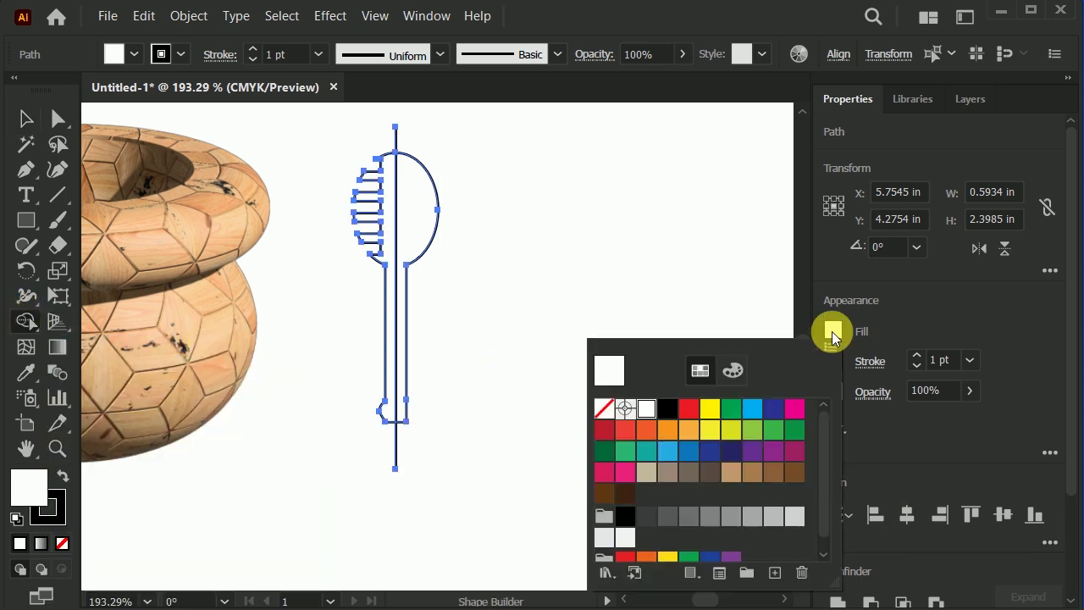
{"action": "left_click", "coordinate": [666, 406]}
{"action": "left_click_drag", "start_coordinate": [373, 237], "coordinate": [405, 234]}
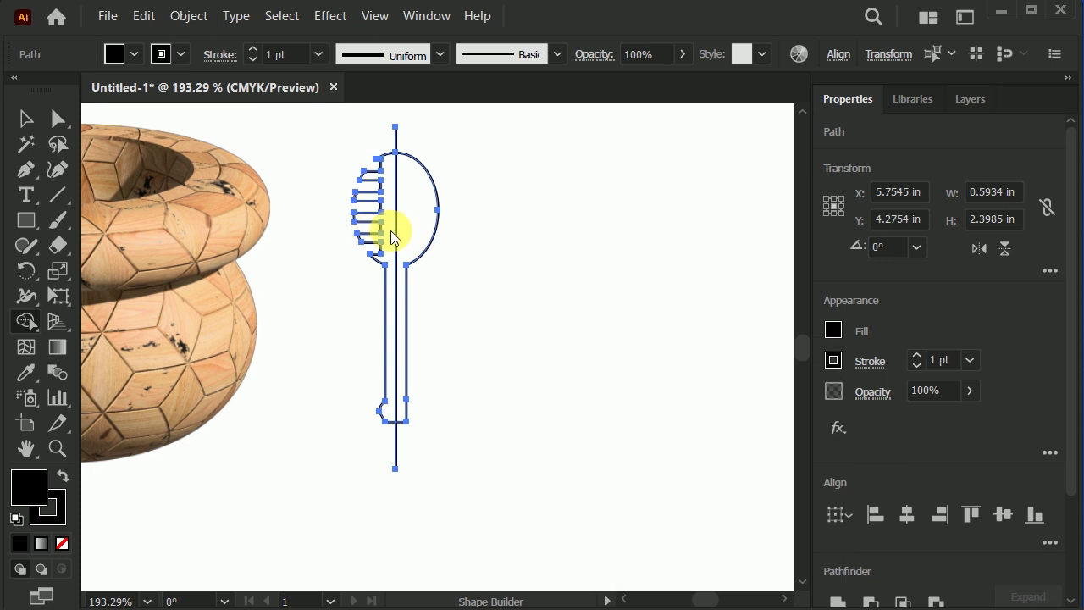
{"action": "left_click", "coordinate": [25, 119]}
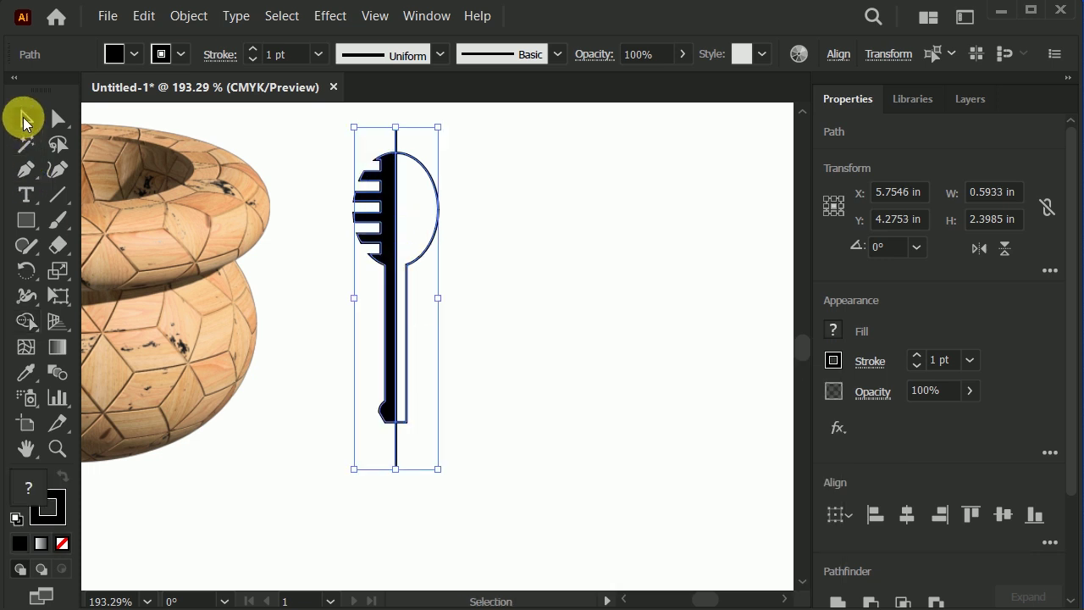
{"action": "left_click", "coordinate": [398, 270]}
{"action": "left_click_drag", "start_coordinate": [385, 265], "coordinate": [358, 298]}
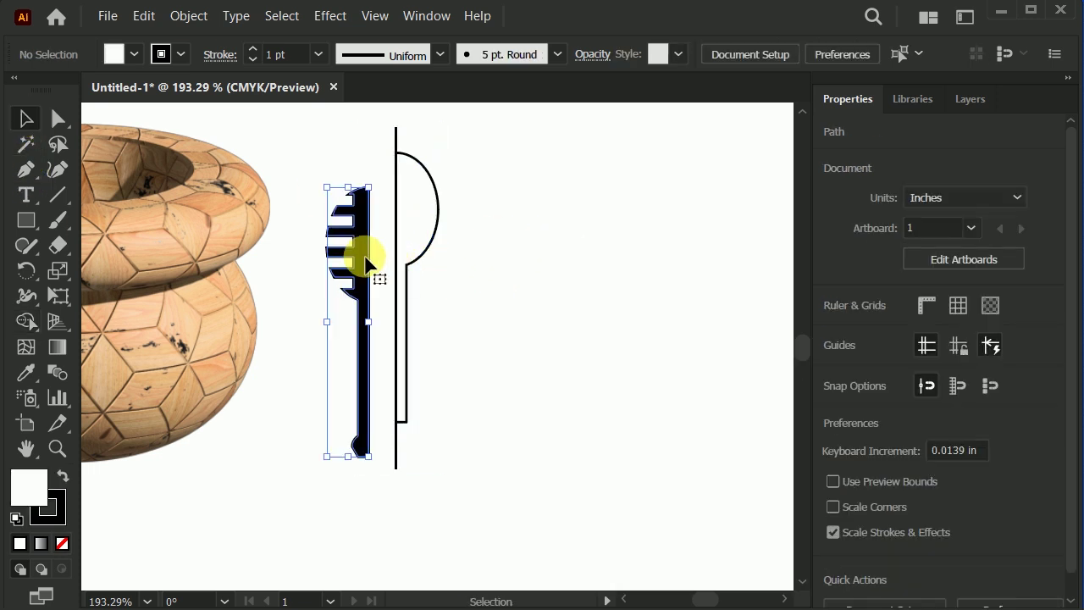
Step: Delete the round outline and centre line, and set the toothed profile's fill to None
{"action": "left_click", "coordinate": [394, 148]}
{"action": "key", "text": "Delete"}
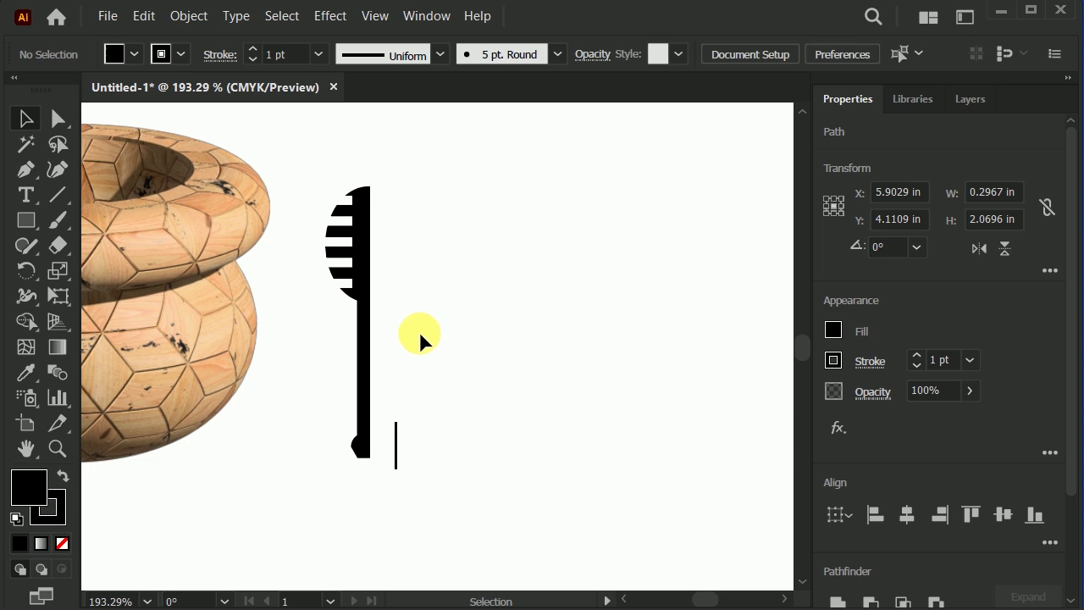
{"action": "left_click", "coordinate": [395, 445]}
{"action": "key", "text": "Delete"}
{"action": "left_click_drag", "start_coordinate": [378, 288], "coordinate": [461, 292]}
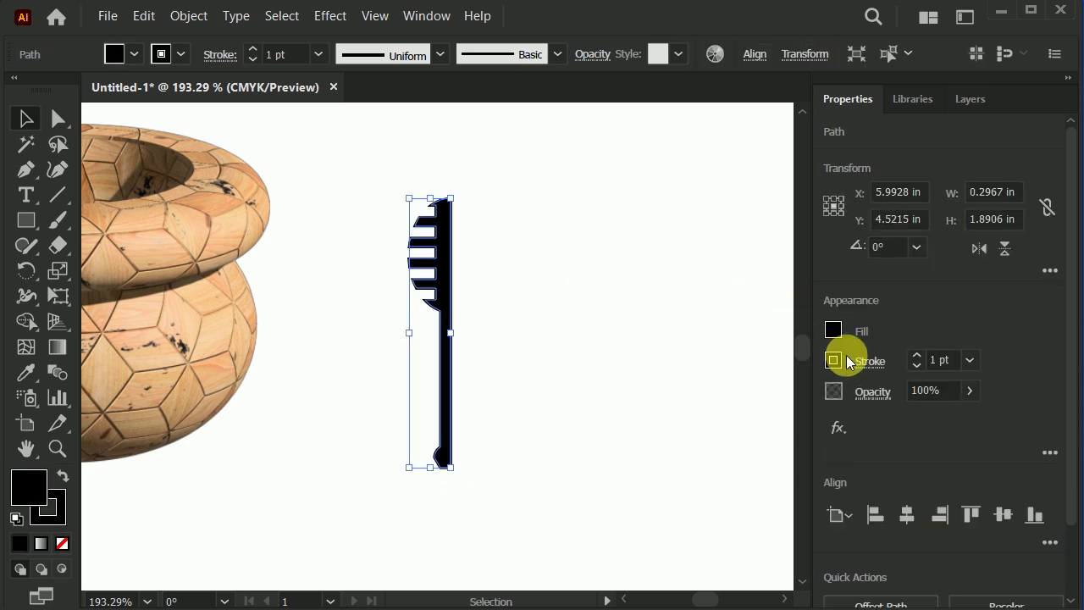
{"action": "left_click", "coordinate": [833, 333]}
{"action": "left_click", "coordinate": [610, 404]}
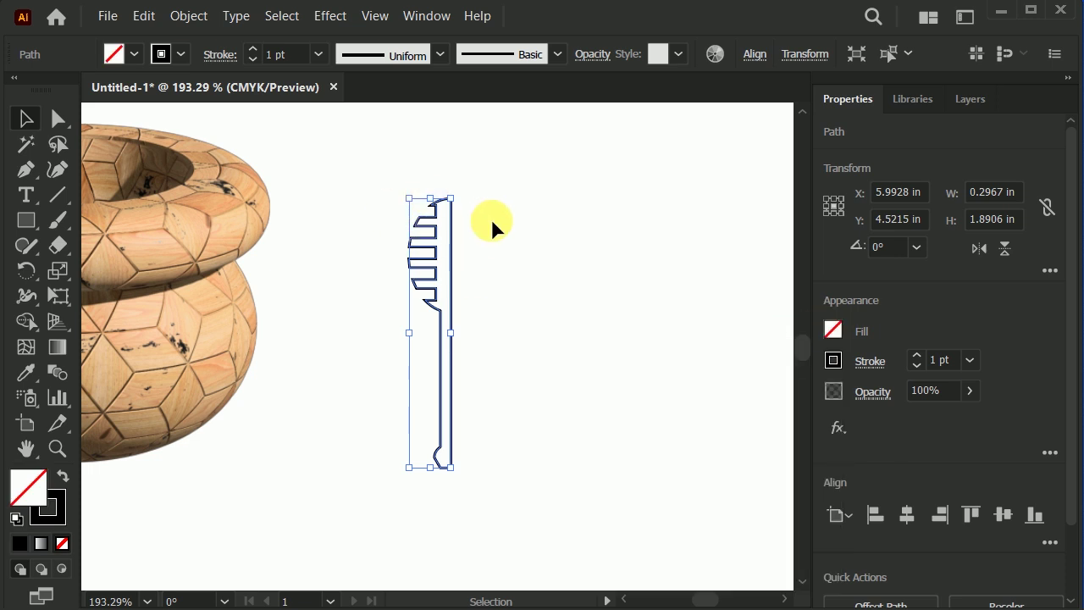
Step: Reposition the toothed half-profile up and to the left on the artboard
{"action": "scroll", "coordinate": [492, 218], "scroll_direction": "up", "scroll_amount": 1}
{"action": "scroll", "coordinate": [471, 214], "scroll_direction": "up", "scroll_amount": 2}
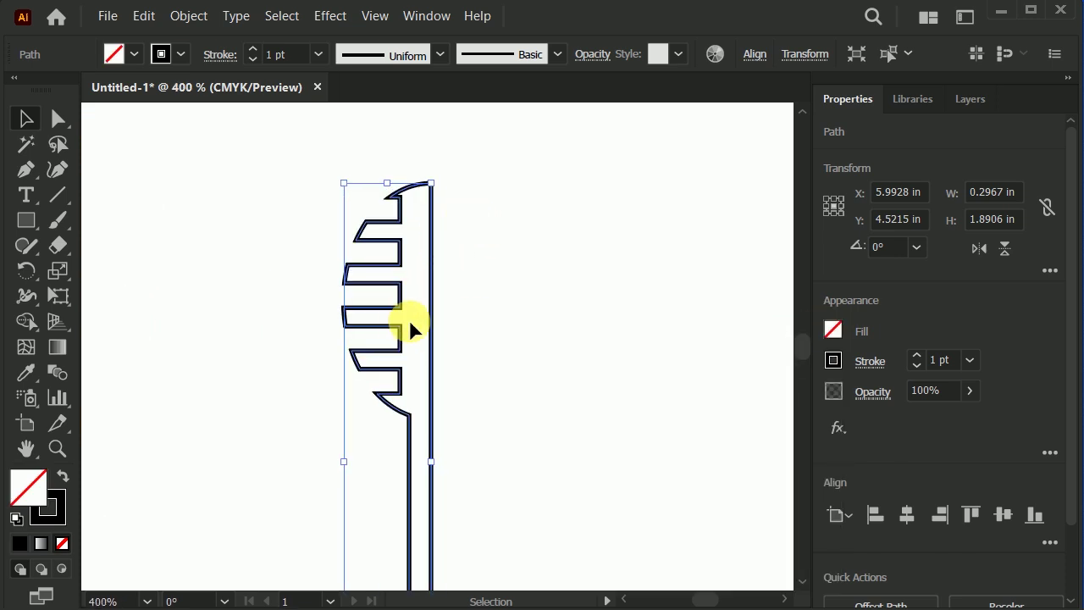
{"action": "mouse_move", "coordinate": [398, 320]}
{"action": "left_mouse_down"}
{"action": "mouse_move", "coordinate": [364, 288]}
{"action": "mouse_move", "coordinate": [351, 242]}
{"action": "left_mouse_up"}
{"action": "scroll", "coordinate": [355, 300], "scroll_direction": "down", "scroll_amount": 1}
{"action": "left_click", "coordinate": [356, 300]}
{"action": "left_click_drag", "start_coordinate": [357, 302], "coordinate": [219, 235]}
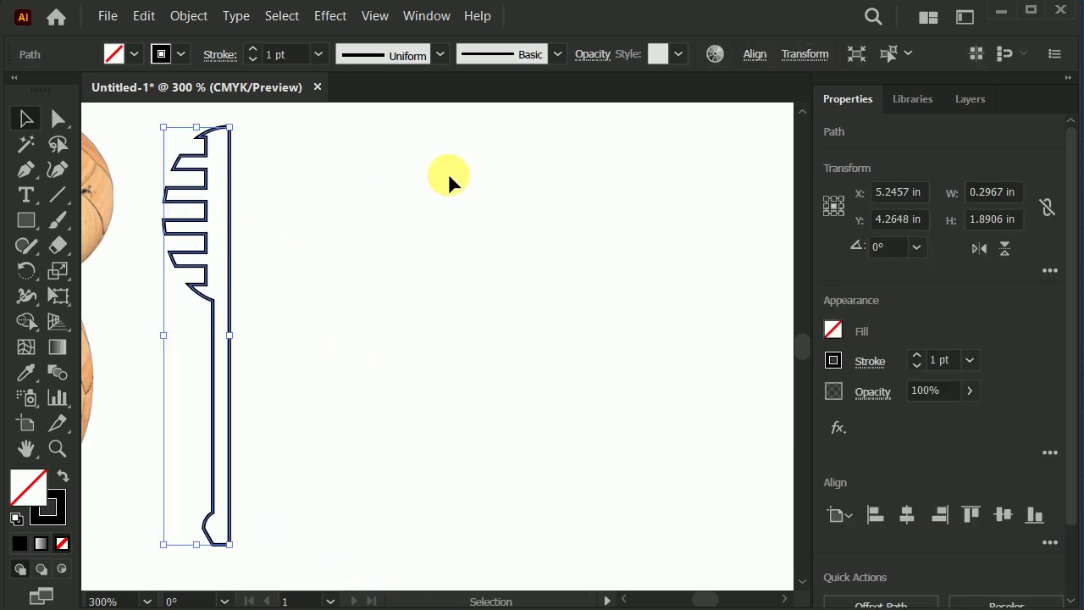
Step: Apply a 3D Revolve effect to the profile with offset direction from the Right Edge
{"action": "left_click", "coordinate": [331, 16]}
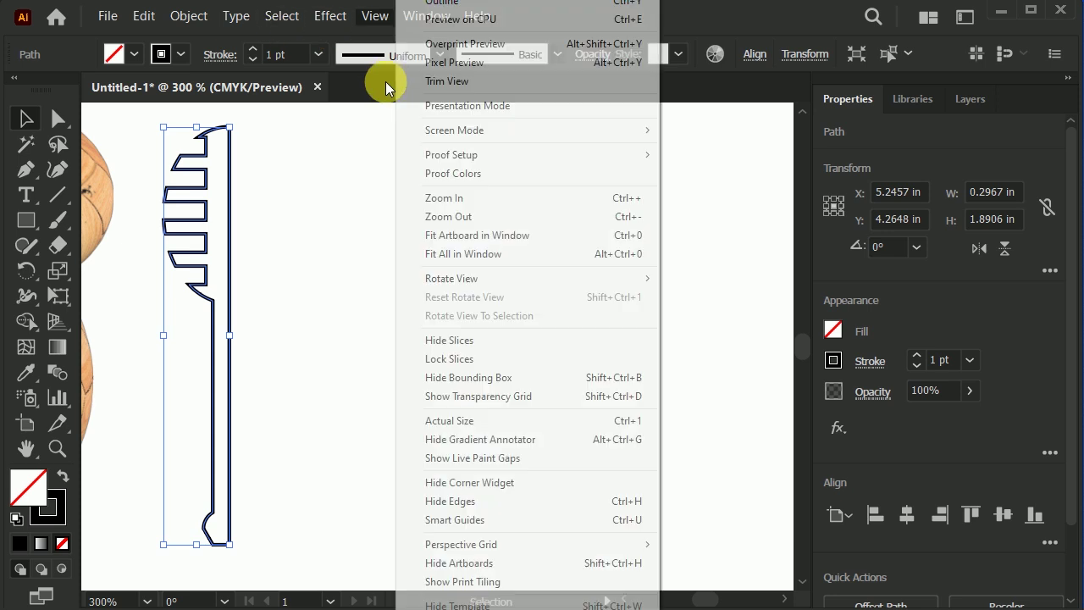
{"action": "mouse_move", "coordinate": [371, 114]}
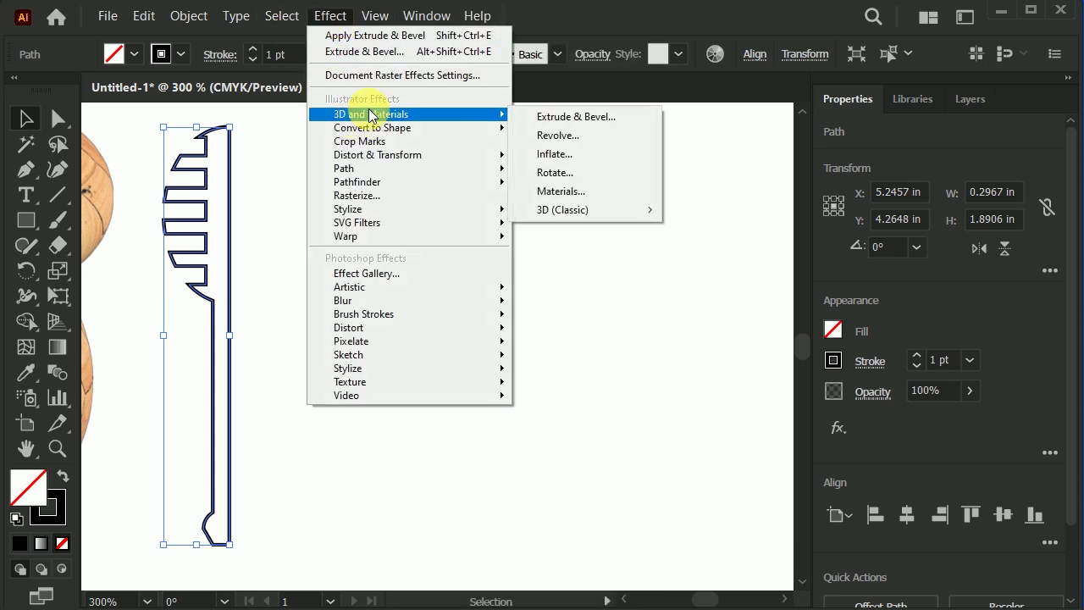
{"action": "left_click", "coordinate": [561, 116]}
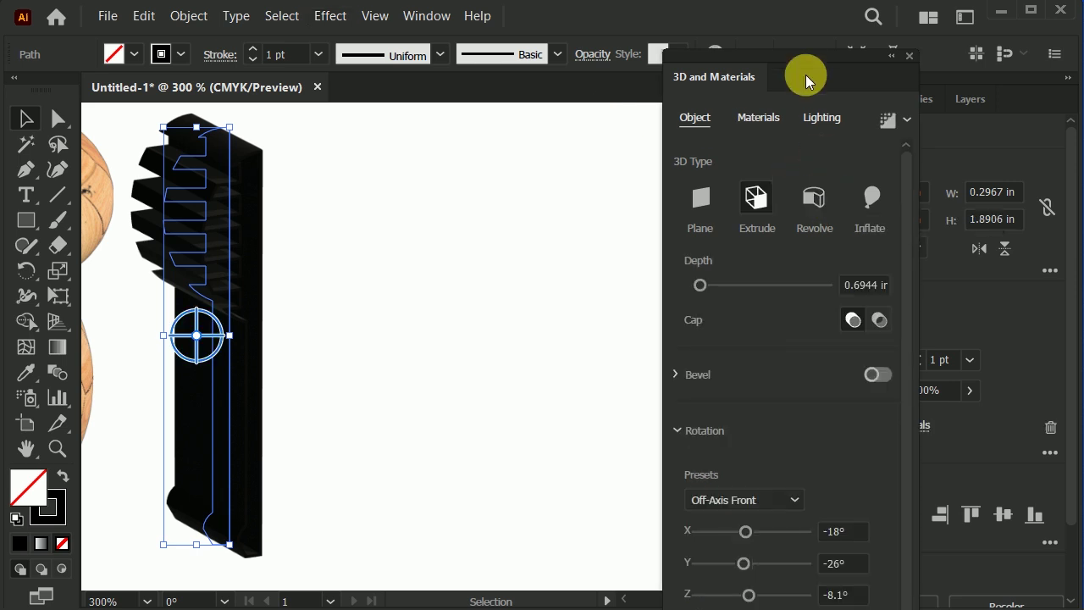
{"action": "left_click_drag", "start_coordinate": [806, 76], "coordinate": [807, 16]}
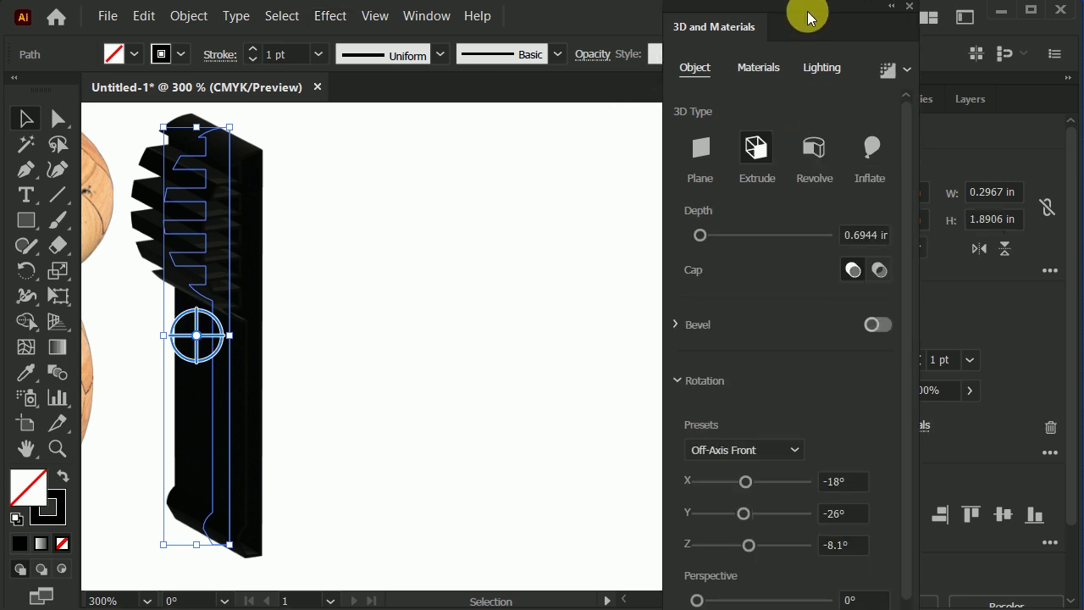
{"action": "left_click", "coordinate": [810, 155]}
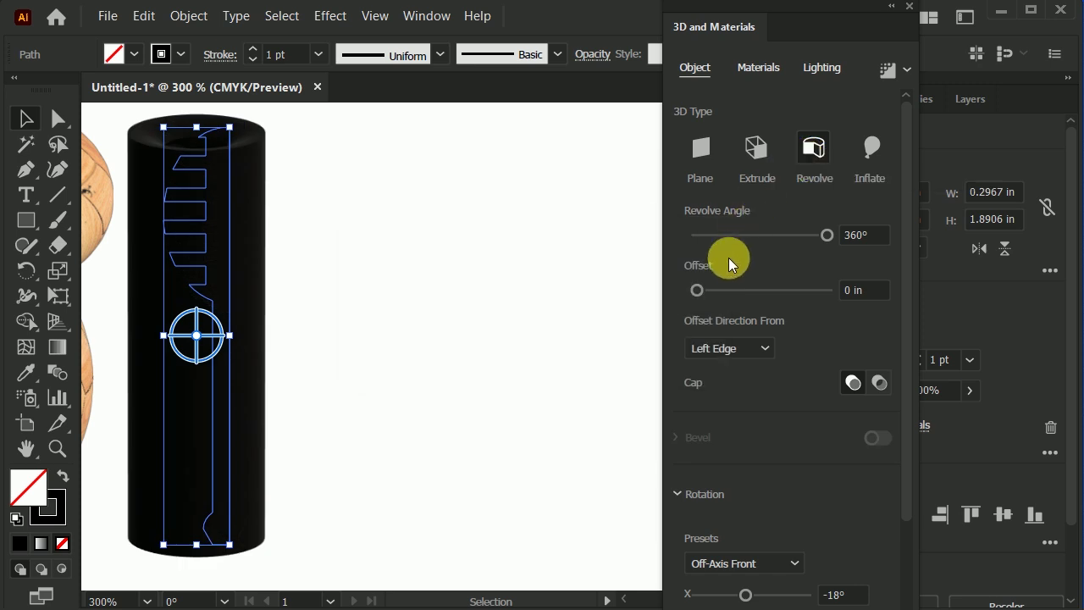
{"action": "left_click", "coordinate": [728, 348]}
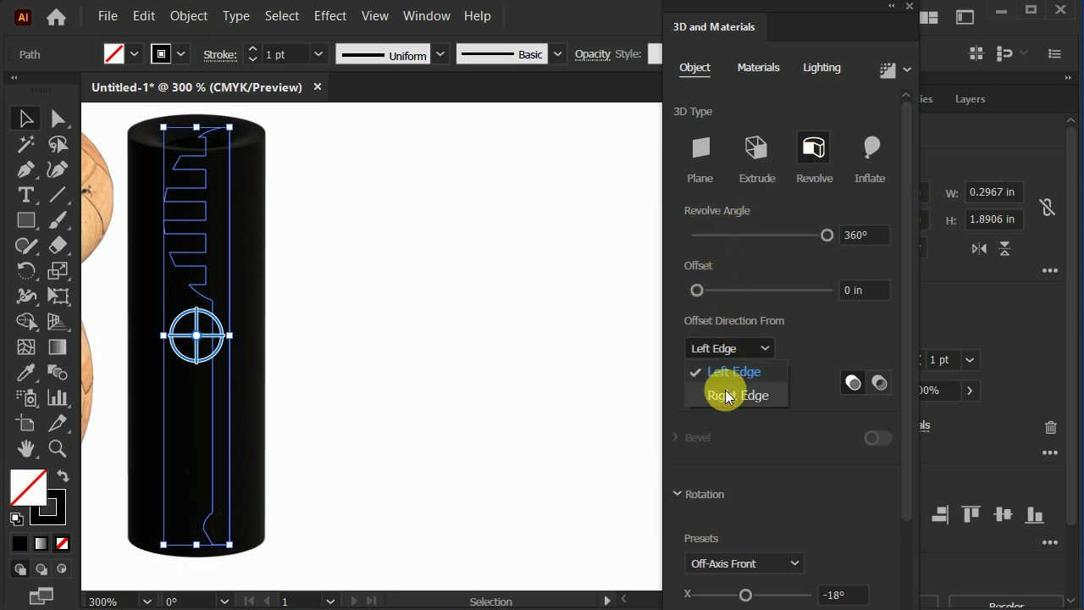
{"action": "left_click", "coordinate": [725, 391]}
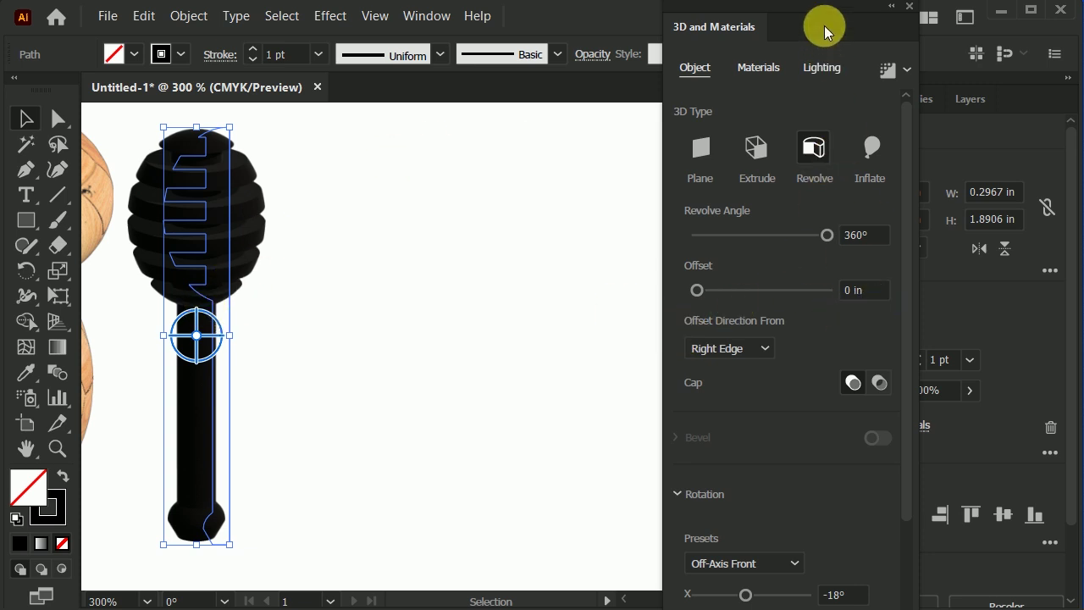
{"action": "left_click", "coordinate": [765, 67]}
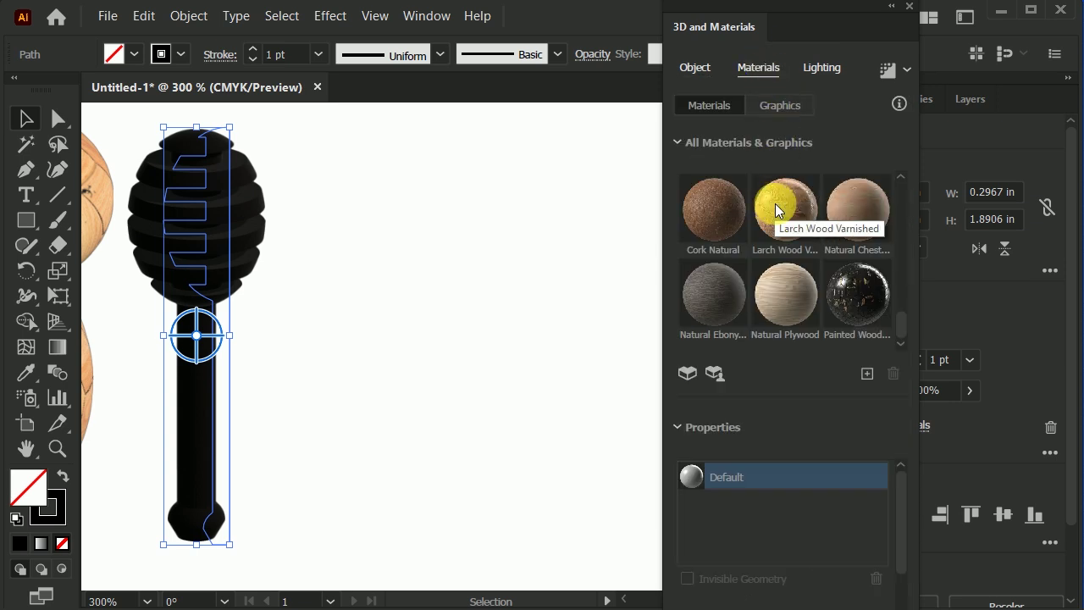
Step: Apply the Larch Wood Varnished material to the honey dipper and raise its texture Repeat to 271
{"action": "left_click", "coordinate": [775, 203]}
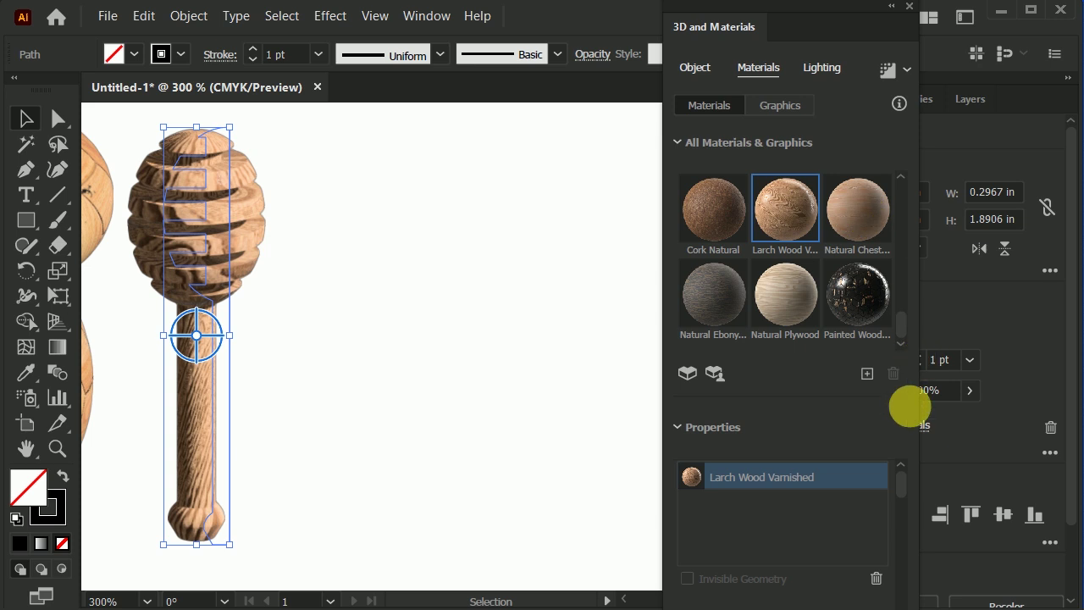
{"action": "scroll", "coordinate": [904, 485], "scroll_direction": "down", "scroll_amount": 3}
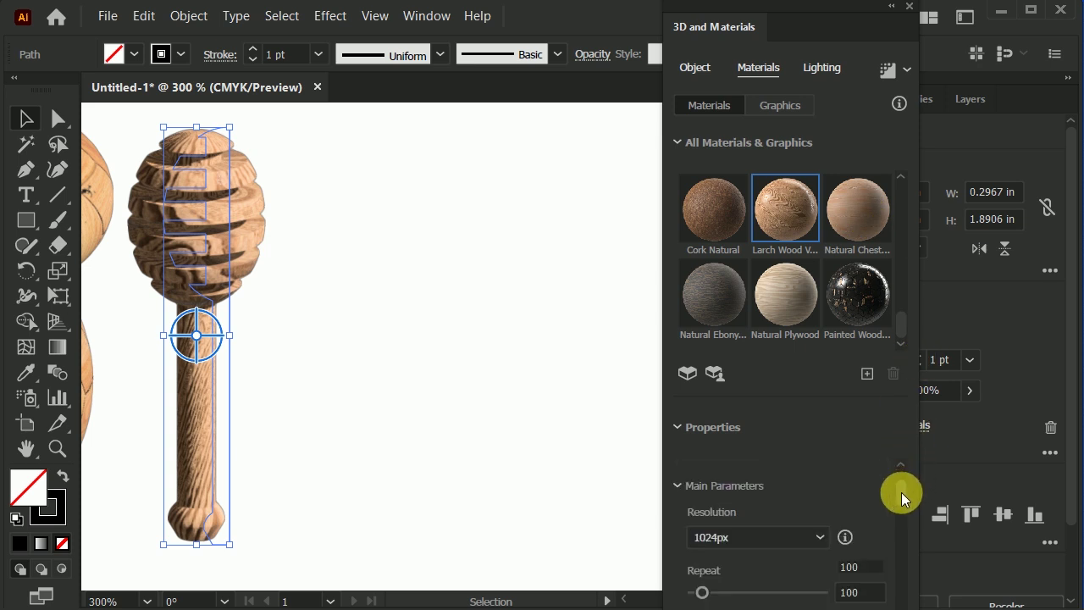
{"action": "scroll", "coordinate": [901, 493], "scroll_direction": "down", "scroll_amount": 2}
{"action": "left_click_drag", "start_coordinate": [703, 512], "coordinate": [819, 516]}
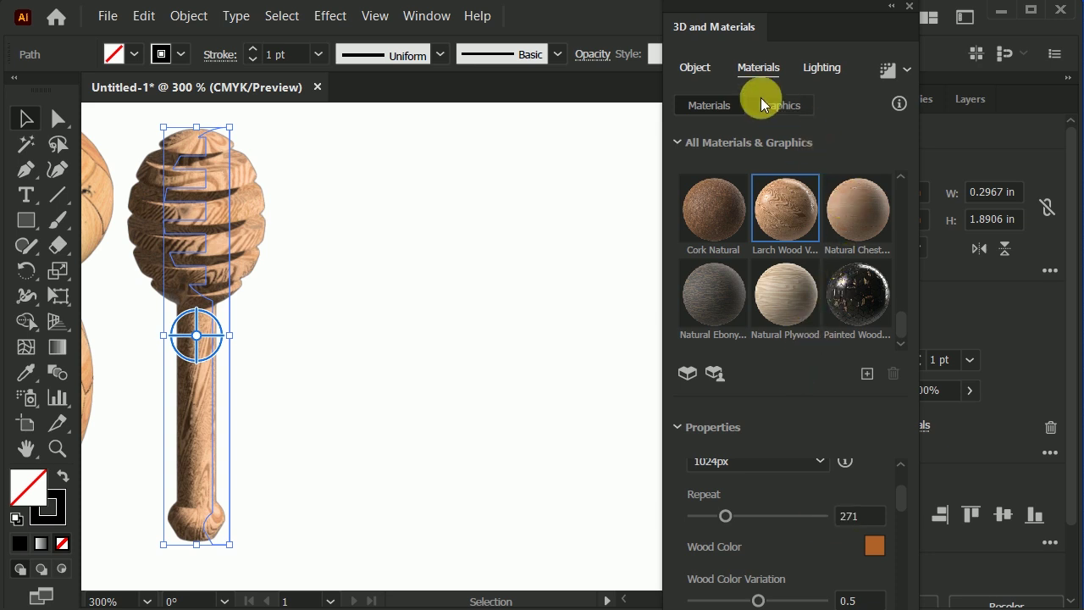
{"action": "left_click", "coordinate": [694, 66]}
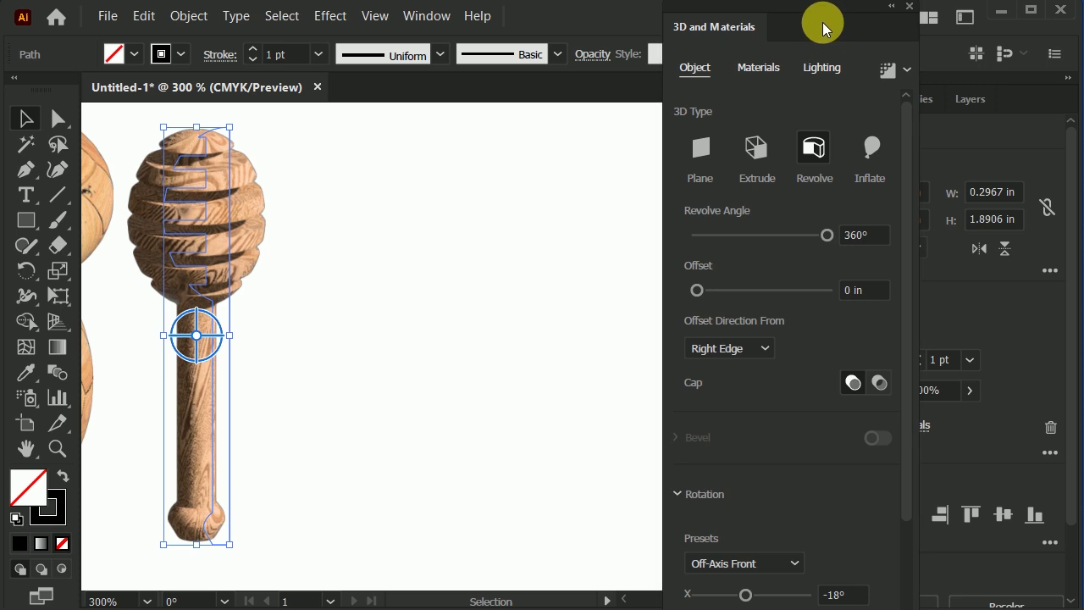
Step: Rotate the honey dipper diagonally to X -54°, Y -79°, Z -22°
{"action": "left_click_drag", "start_coordinate": [822, 29], "coordinate": [825, 5]}
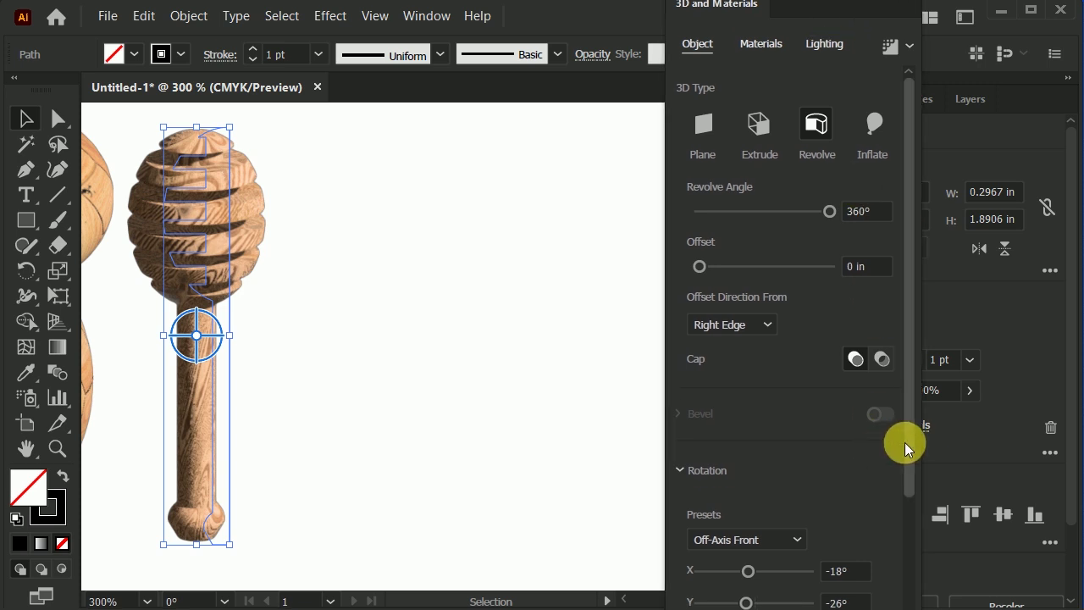
{"action": "left_click_drag", "start_coordinate": [908, 443], "coordinate": [899, 542]}
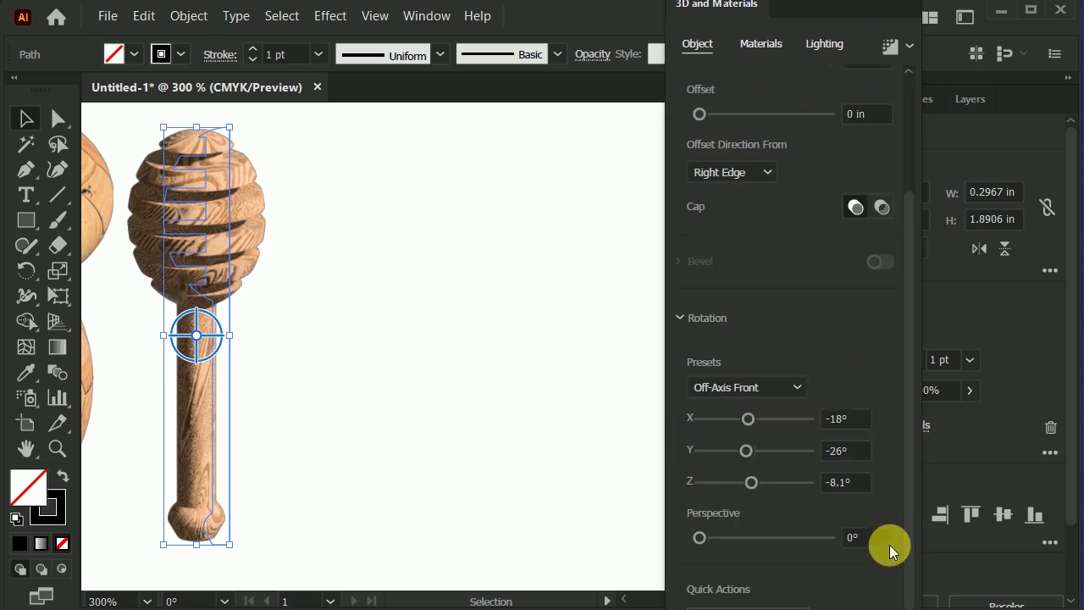
{"action": "mouse_move", "coordinate": [746, 419]}
{"action": "left_mouse_down"}
{"action": "mouse_move", "coordinate": [731, 457]}
{"action": "mouse_move", "coordinate": [748, 482]}
{"action": "mouse_move", "coordinate": [727, 450]}
{"action": "left_mouse_up"}
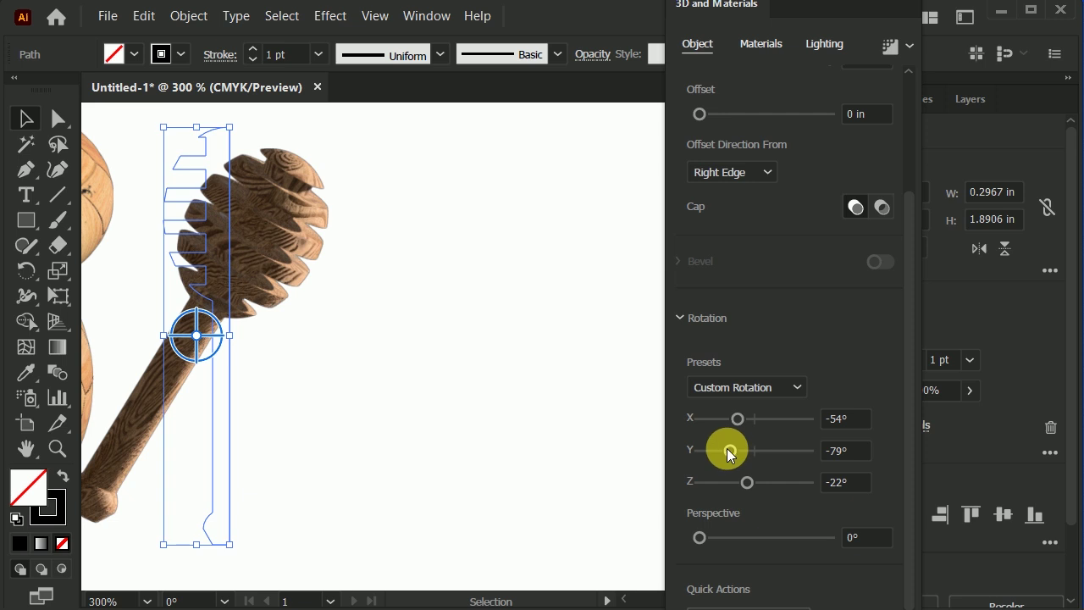
Step: Light the honey dipper with the Top Left lighting preset
{"action": "left_click", "coordinate": [824, 46]}
{"action": "left_click", "coordinate": [818, 122]}
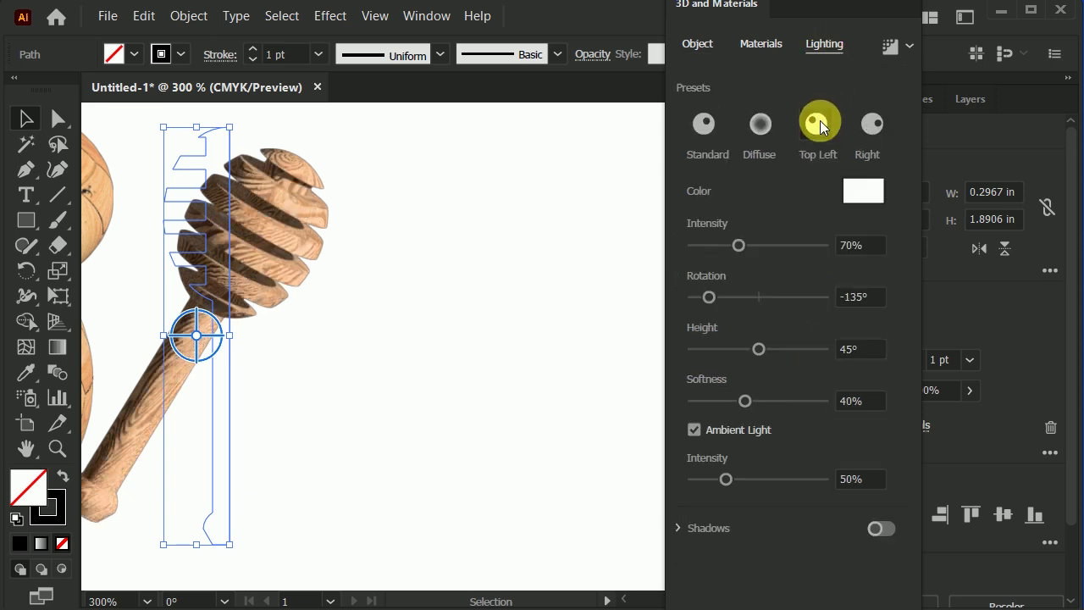
{"action": "left_click_drag", "start_coordinate": [835, 12], "coordinate": [841, 62]}
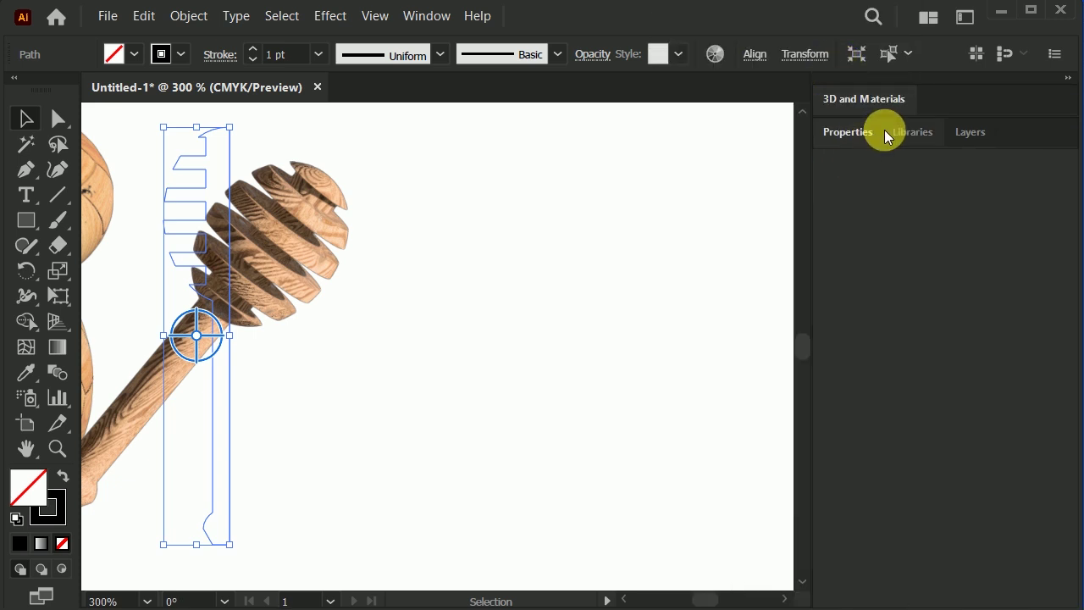
Step: Put away the 3D and Materials panel and move the honey dipper to the wooden pot's left
{"action": "left_click_drag", "start_coordinate": [885, 100], "coordinate": [716, 156]}
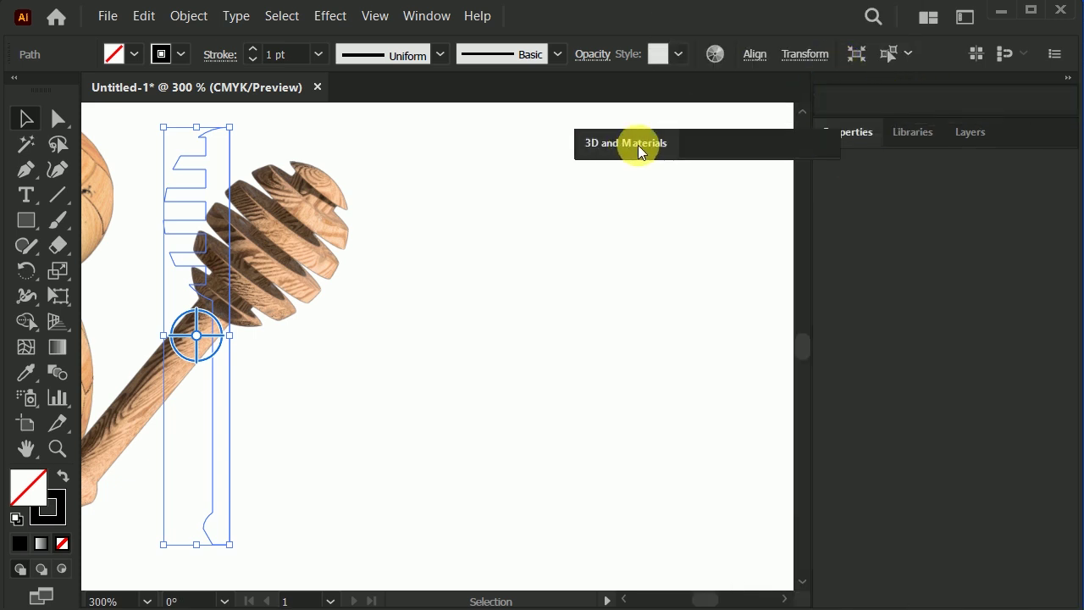
{"action": "left_click", "coordinate": [752, 135]}
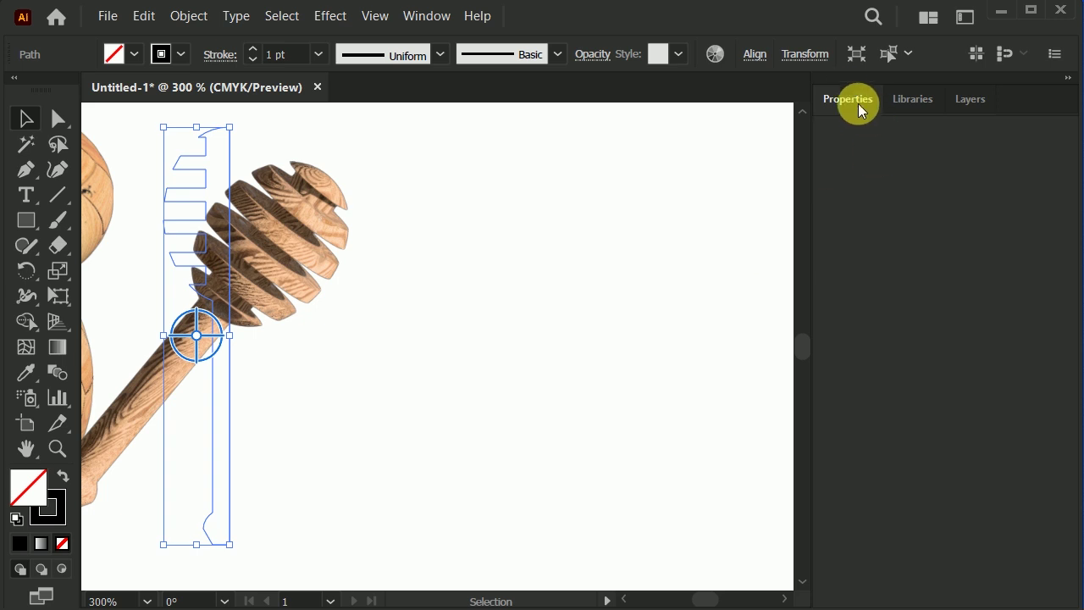
{"action": "left_click", "coordinate": [536, 189]}
{"action": "key", "text": "ctrl+minus"}
{"action": "key", "text": "ctrl+minus"}
{"action": "mouse_move", "coordinate": [653, 351]}
{"action": "left_mouse_down"}
{"action": "mouse_move", "coordinate": [210, 292]}
{"action": "mouse_move", "coordinate": [216, 235]}
{"action": "left_mouse_up"}
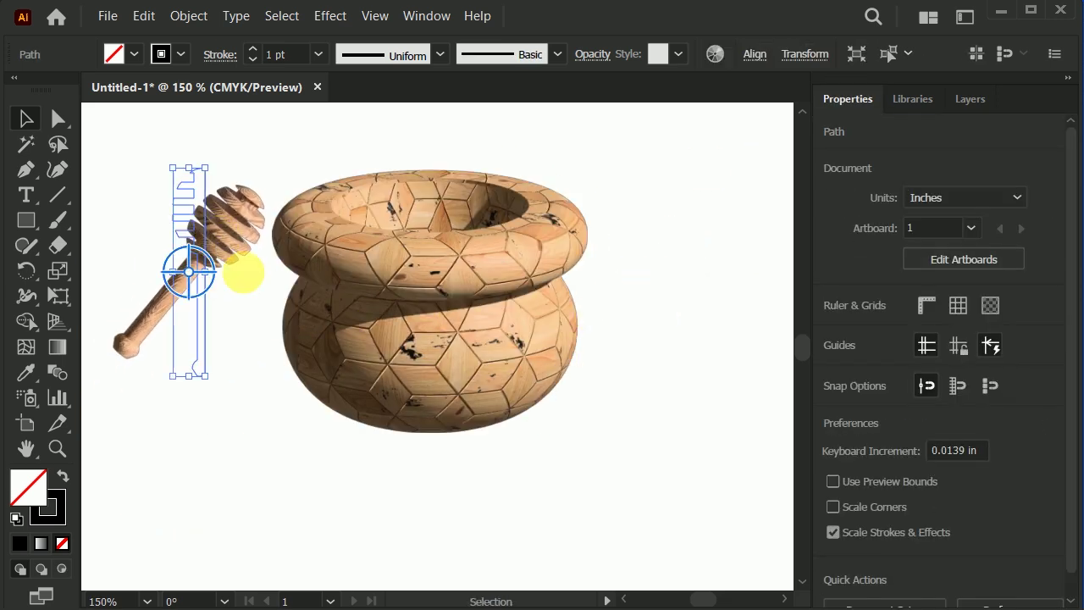